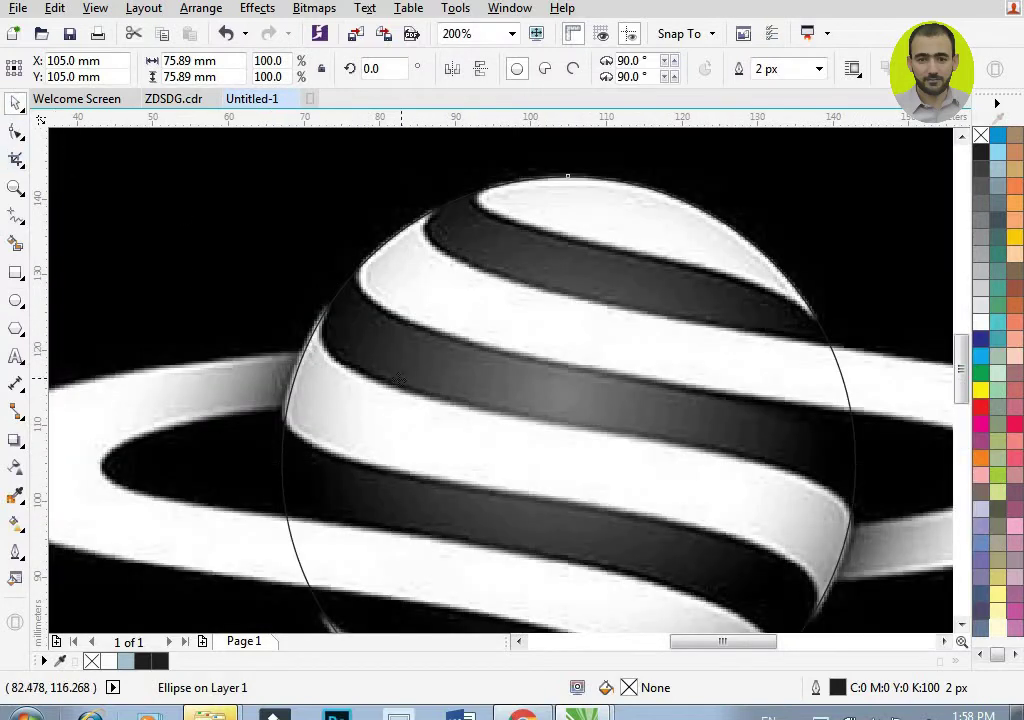
Step: Trace the lower edge of the top white stripe with a four-segment line about 44 × 17 mm, ending on the circle's edge at both sides
scroll(419, 383, "down", 1)
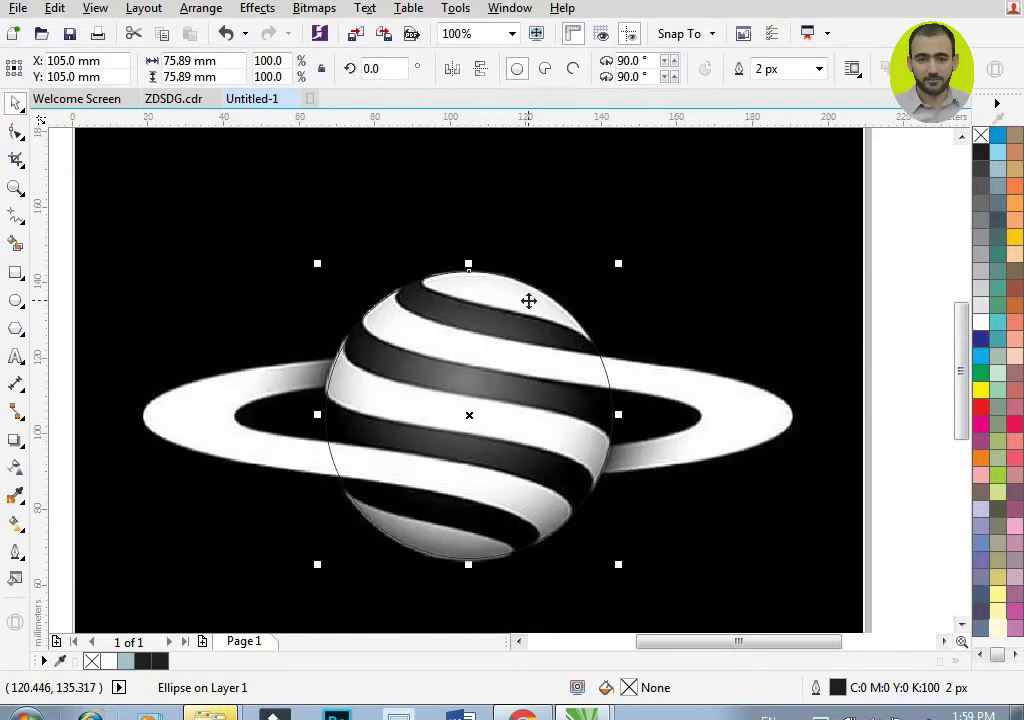
scroll(528, 300, "up", 1)
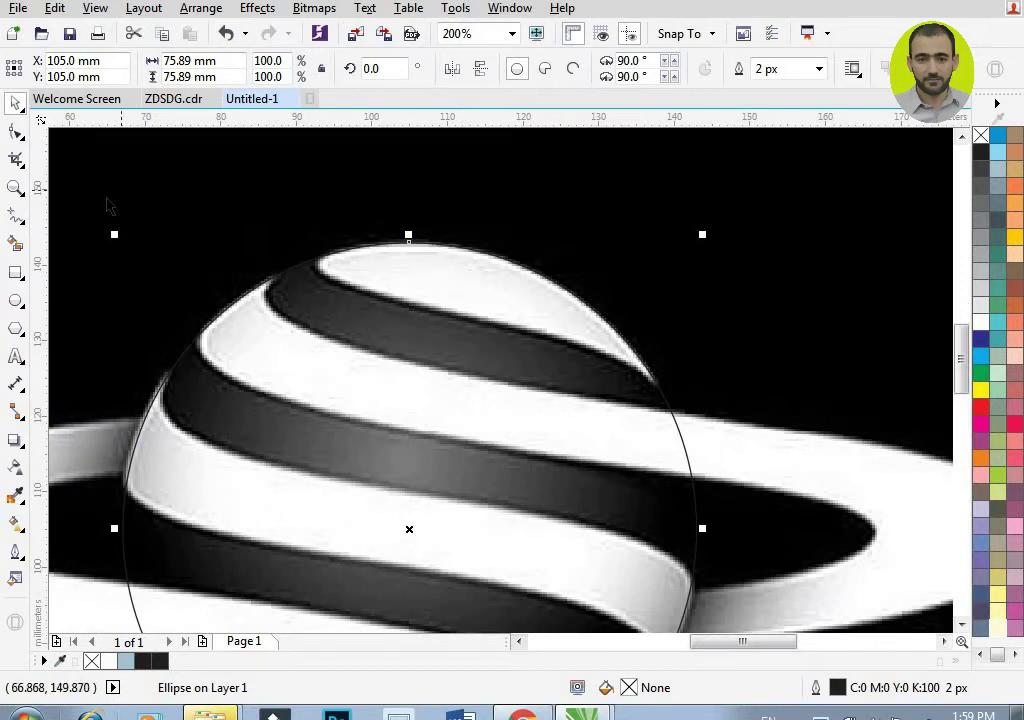
left_click(15, 215)
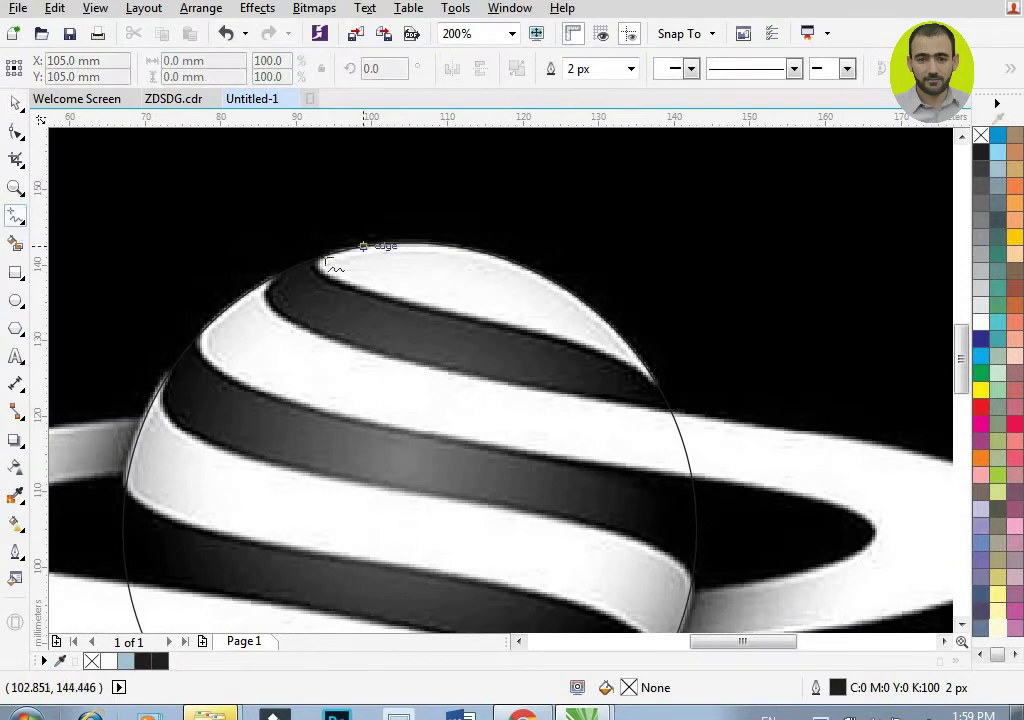
scroll(330, 262, "up", 1)
left_click(313, 249)
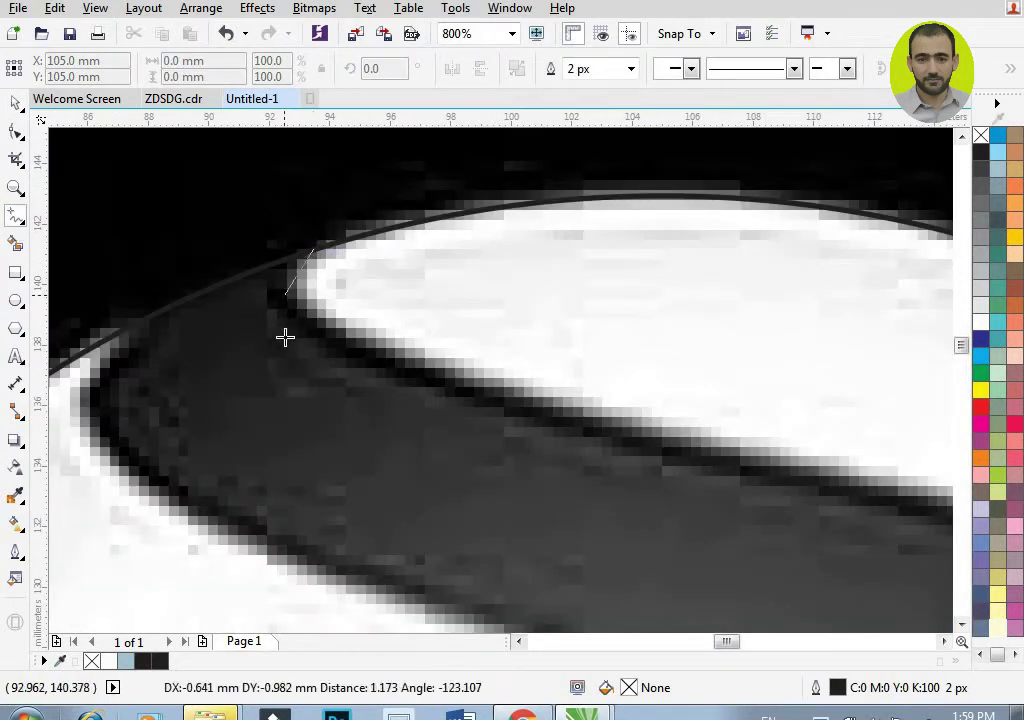
left_click(328, 334)
scroll(290, 286, "down", 1)
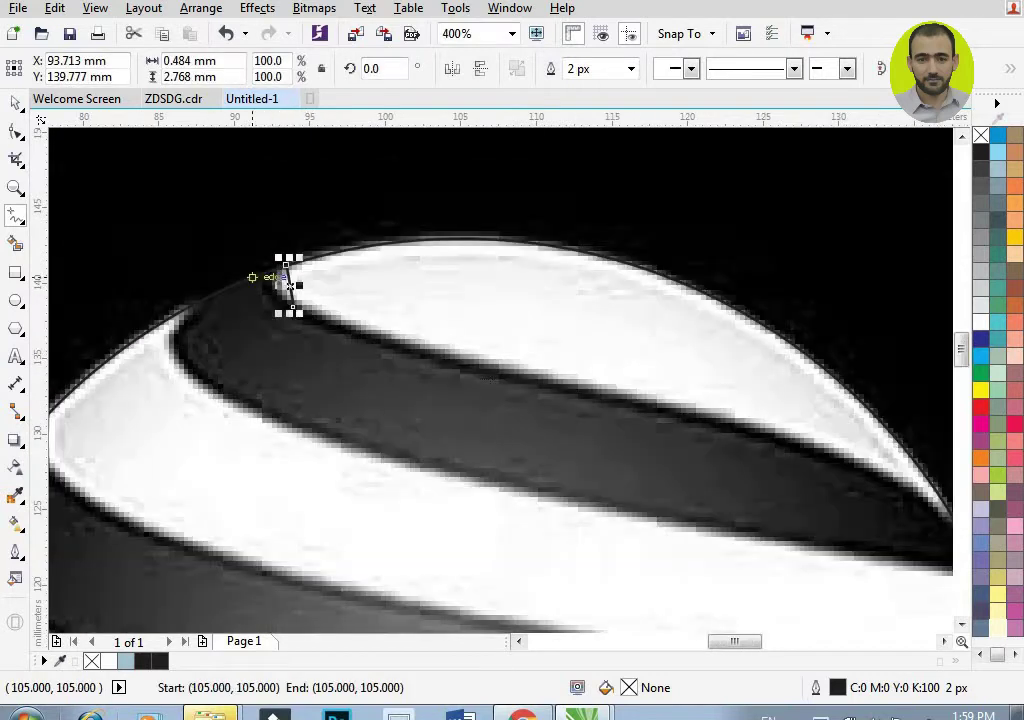
left_click(292, 306)
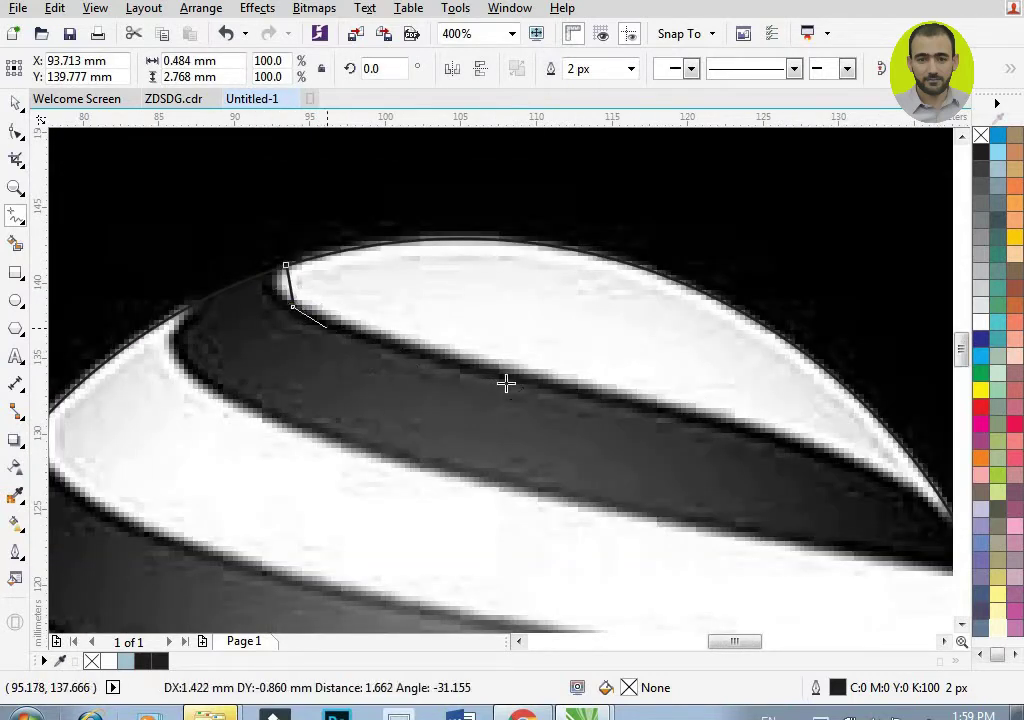
left_click(596, 396)
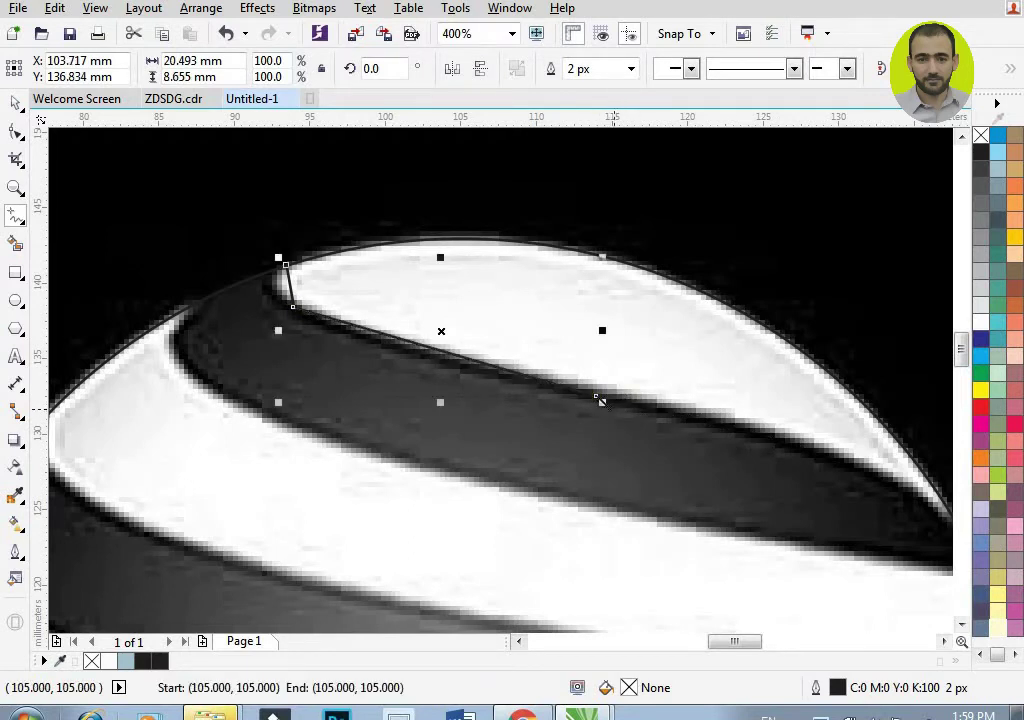
left_click(598, 397)
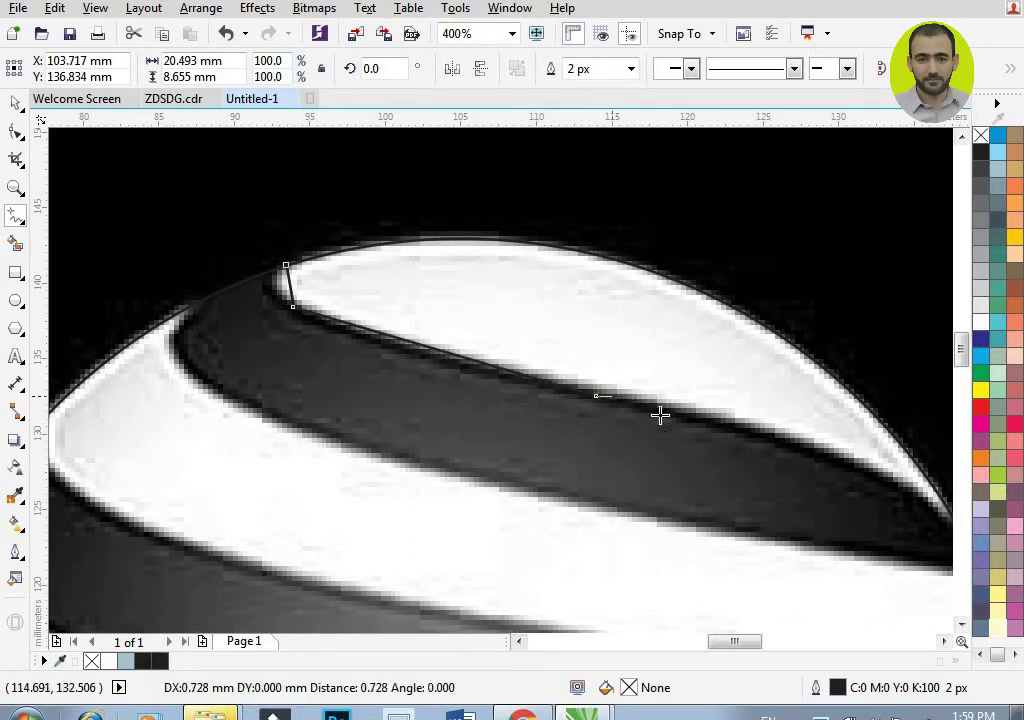
left_click(884, 471)
scroll(880, 470, "down", 1)
scroll(901, 491, "up", 1)
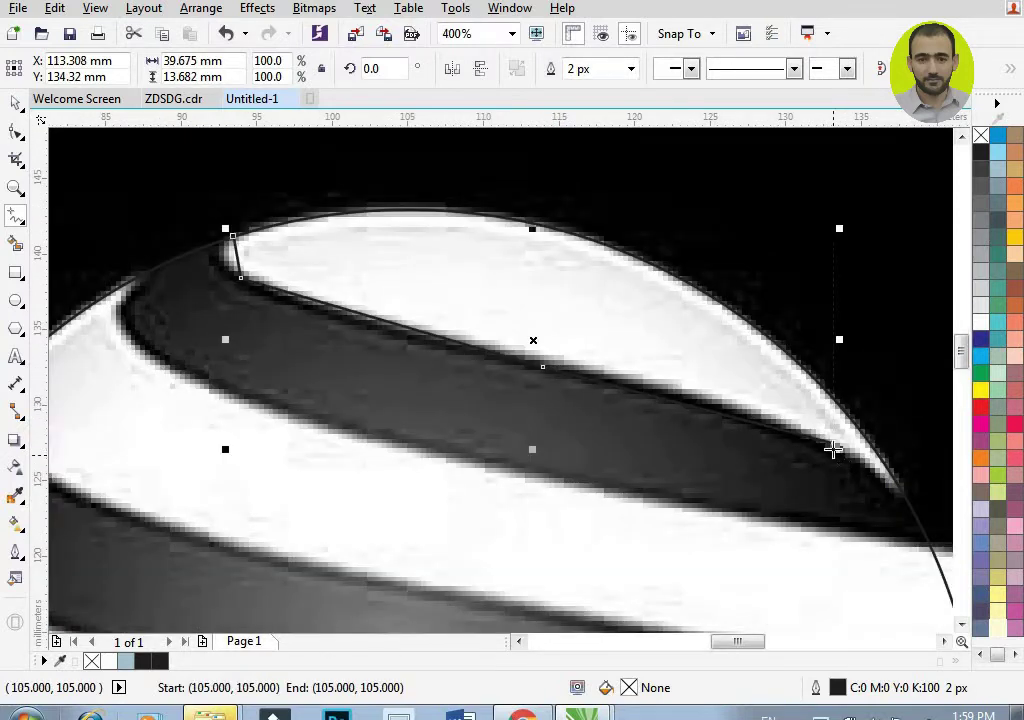
left_click(833, 443)
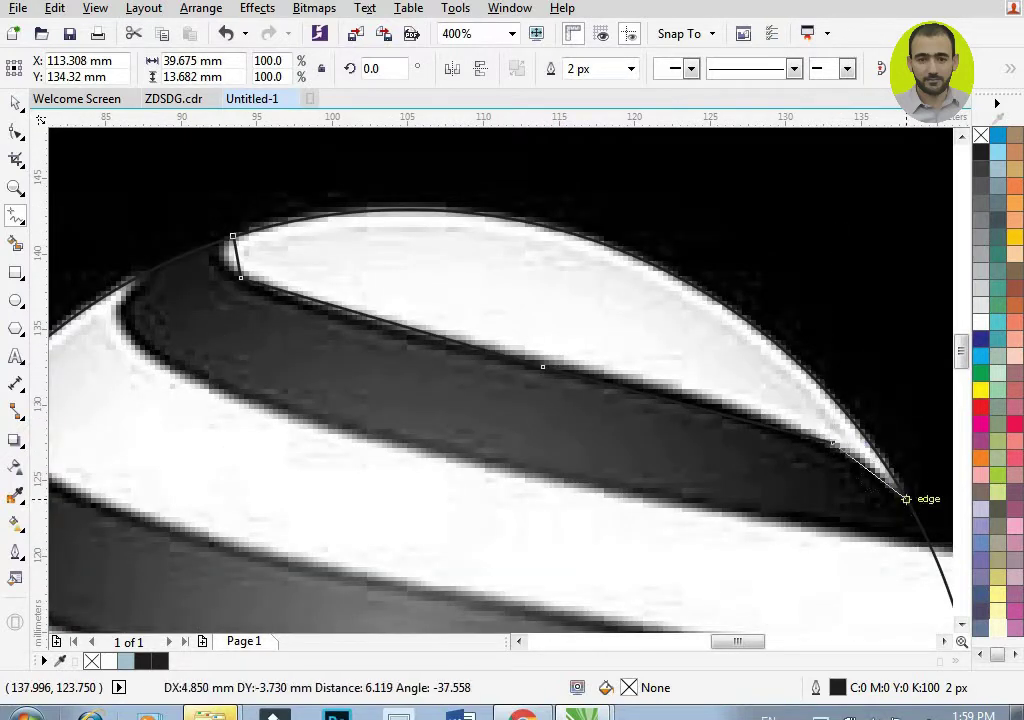
left_click(906, 498)
Step: Colour the traced line's outline white and bend its short first segment into a curve around the stripe's rounded end
left_click(15, 106)
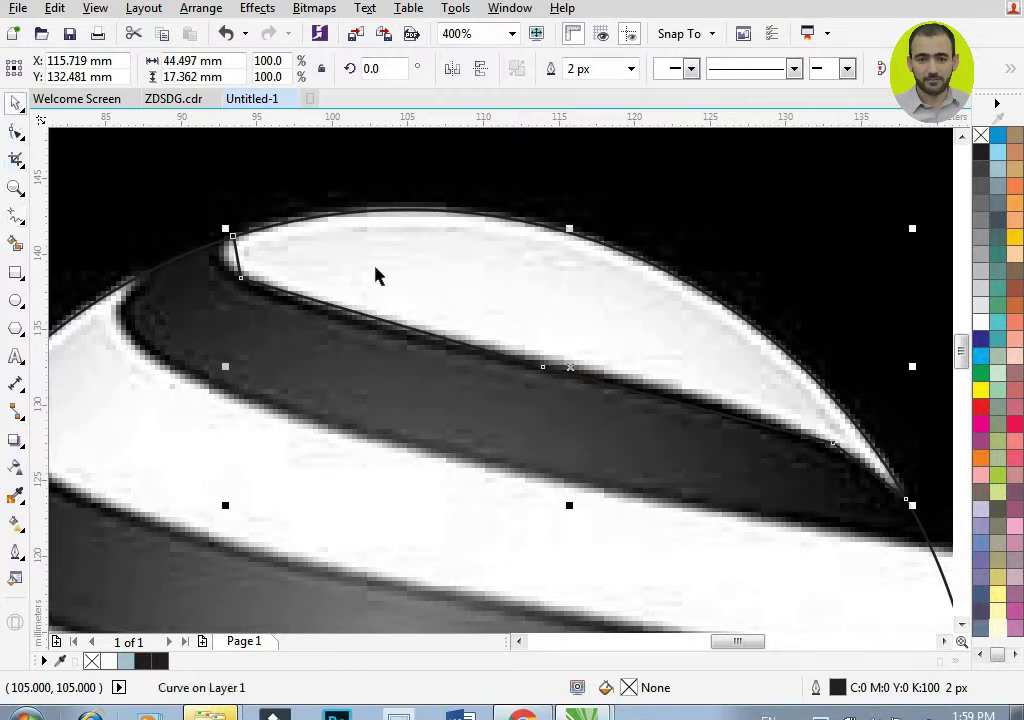
right_click(981, 321)
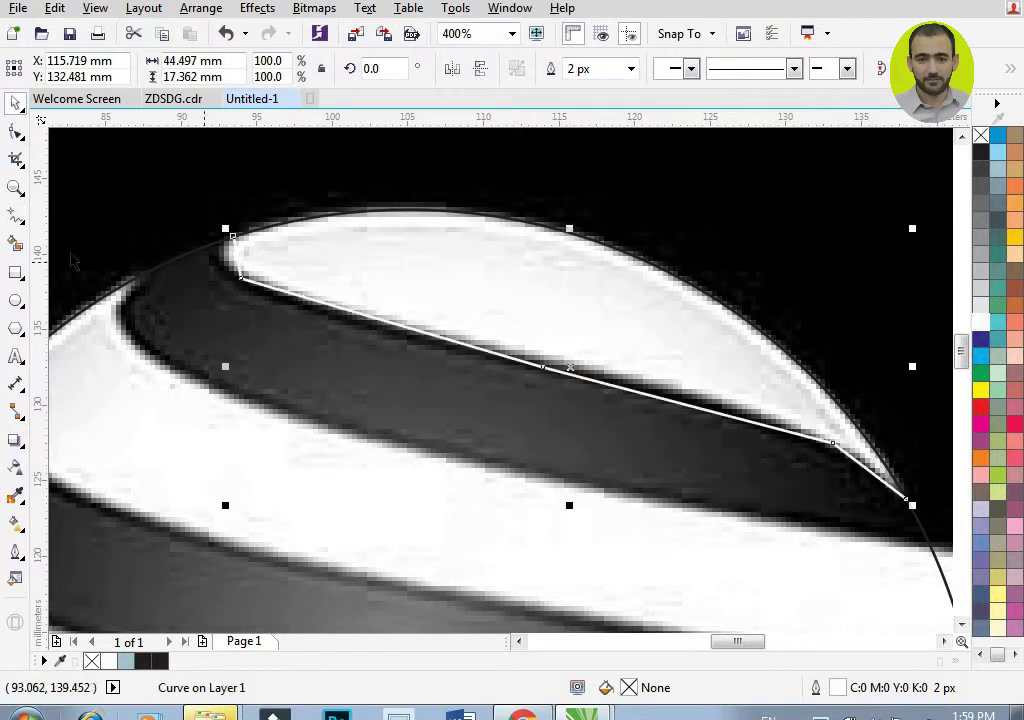
left_click(22, 137)
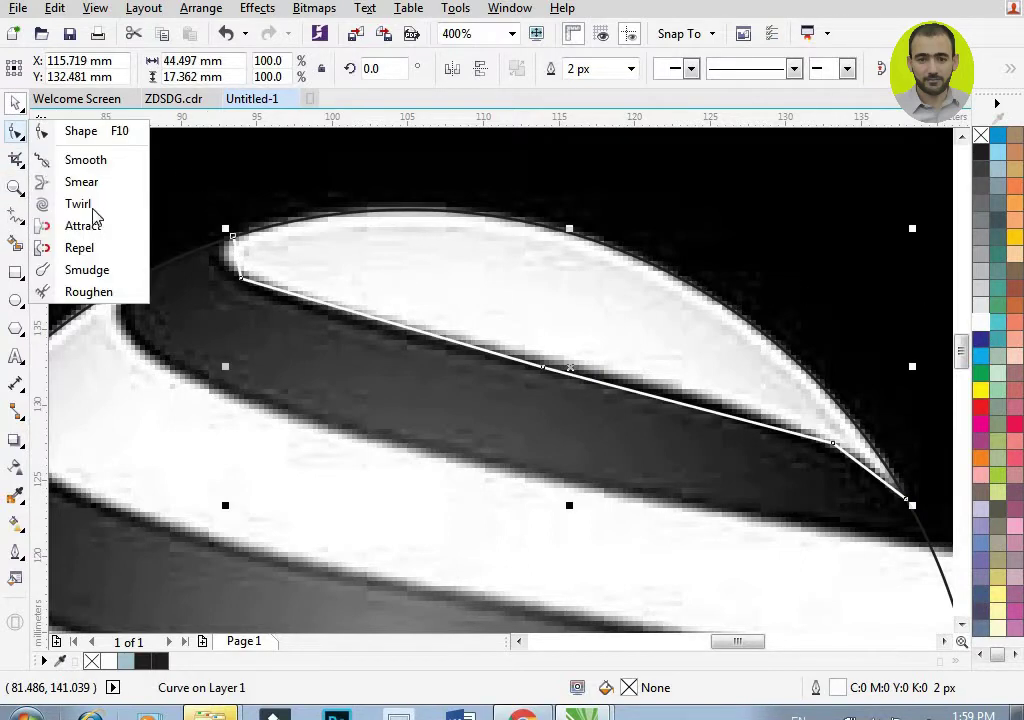
left_click(15, 132)
scroll(216, 250, "up", 2)
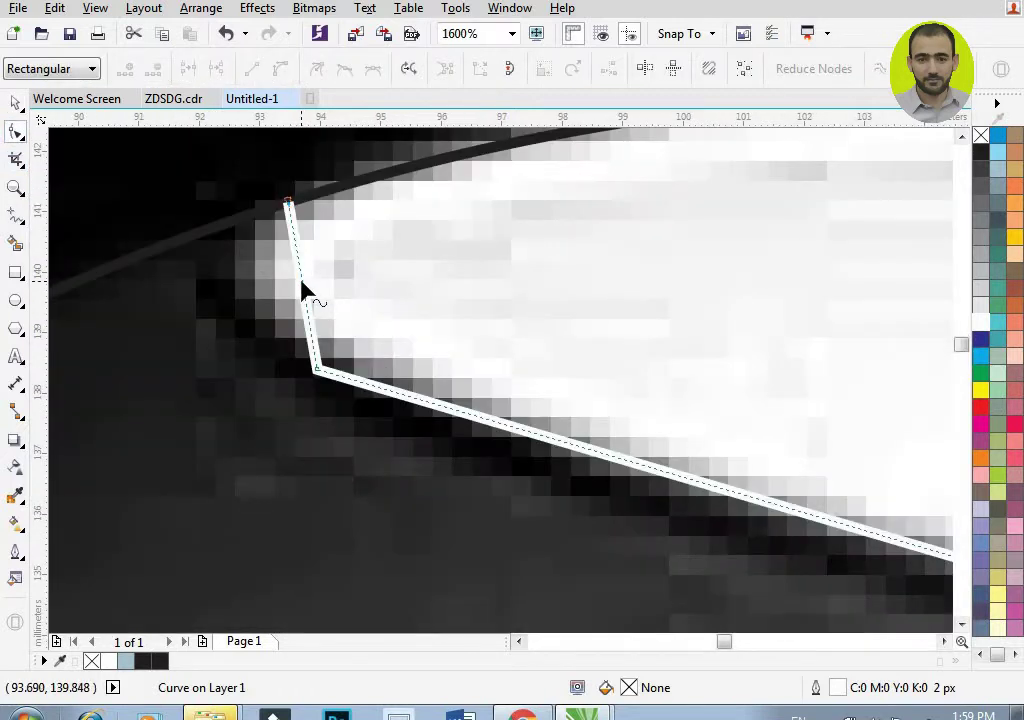
right_click(302, 282)
left_click(370, 368)
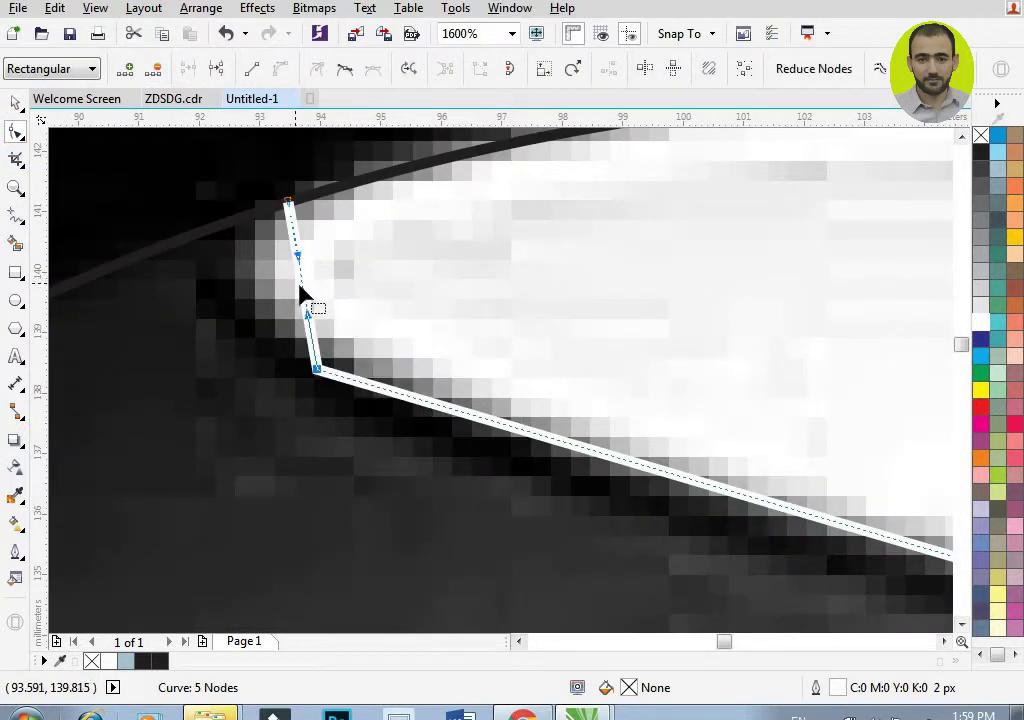
left_click_drag(306, 298, 252, 307)
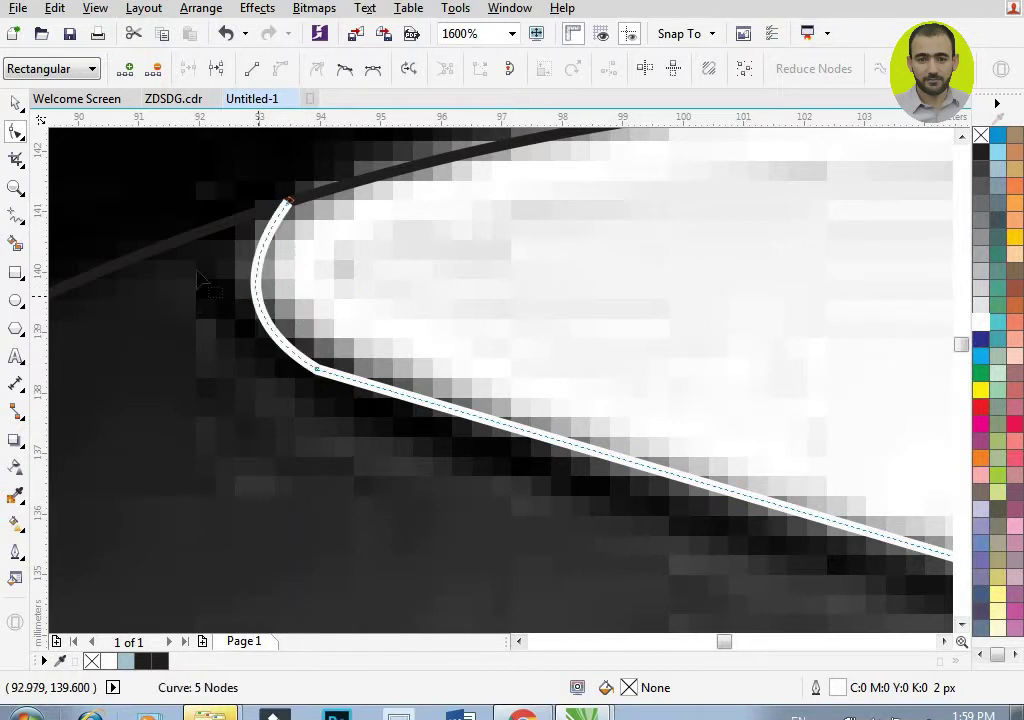
Step: Convert the traced line's second segment to a curve and bend it down along the stripe's lower edge
scroll(185, 272, "down", 1)
scroll(185, 272, "down", 1)
scroll(325, 345, "up", 1)
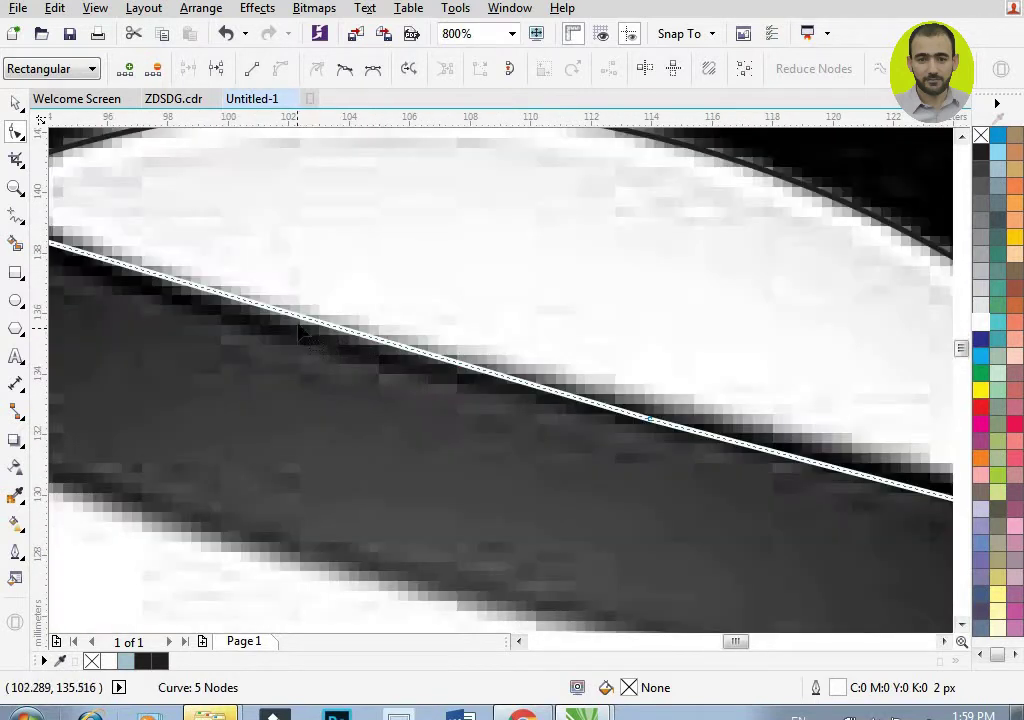
right_click(296, 320)
left_click(361, 405)
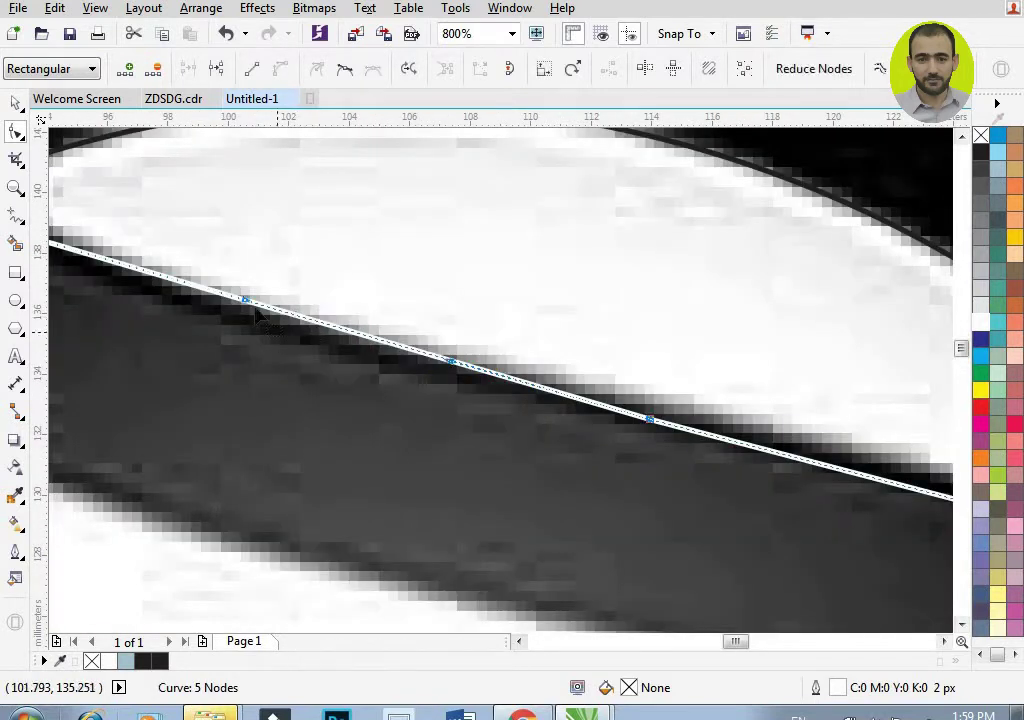
left_click_drag(264, 306, 233, 324)
Step: Convert the traced line's third segment to a curve and bend it up along the stripe's lower edge
scroll(232, 335, "down", 2)
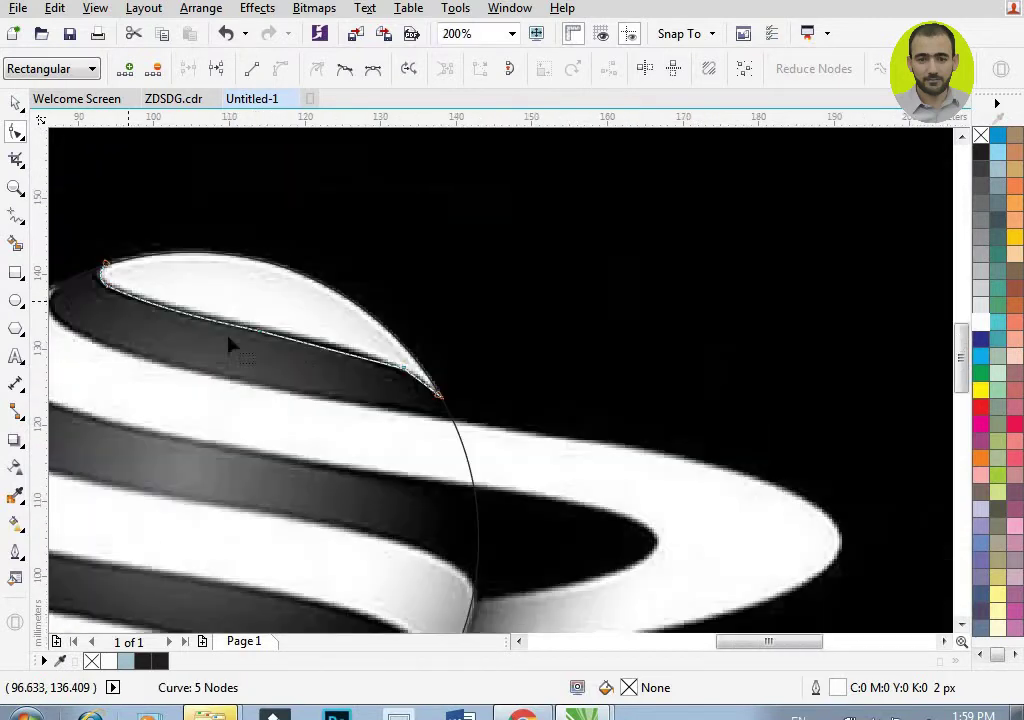
scroll(289, 343, "up", 2)
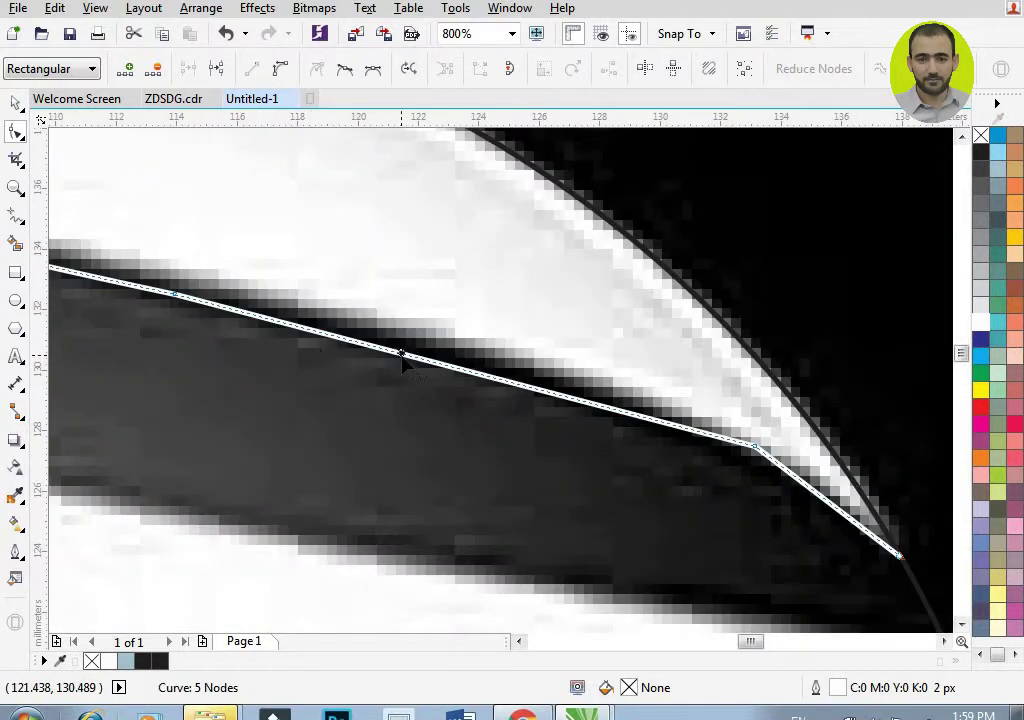
right_click(402, 358)
left_click(458, 140)
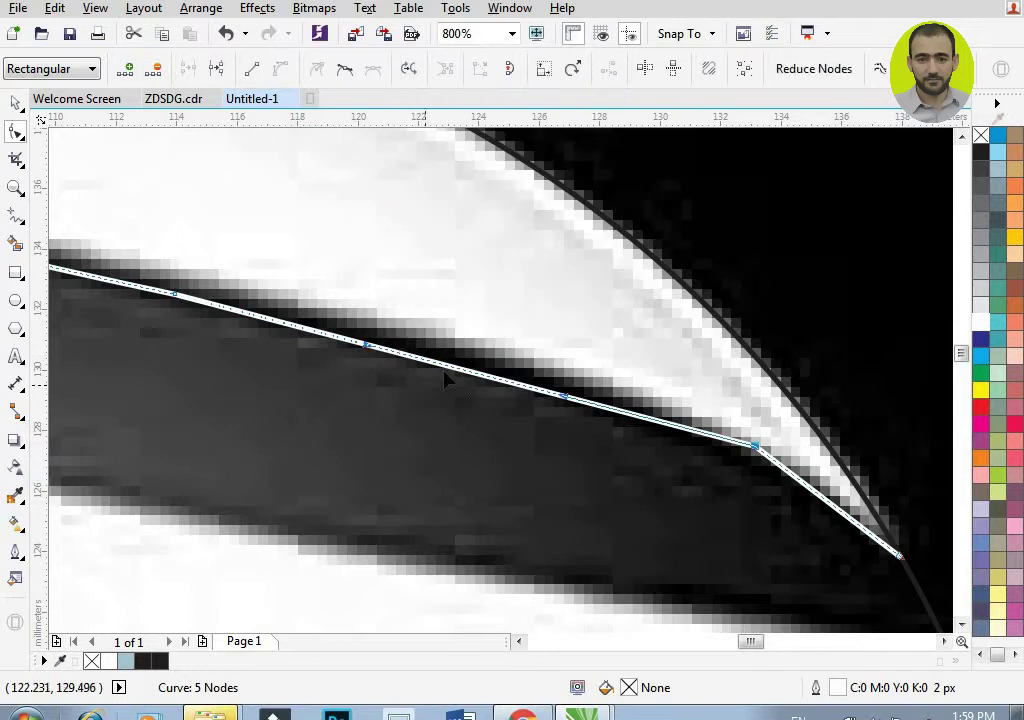
left_click_drag(450, 372, 458, 344)
Step: Add a node midway on the traced line's last segment and curve that section toward the stripe's pointed end
scroll(520, 392, "down", 1)
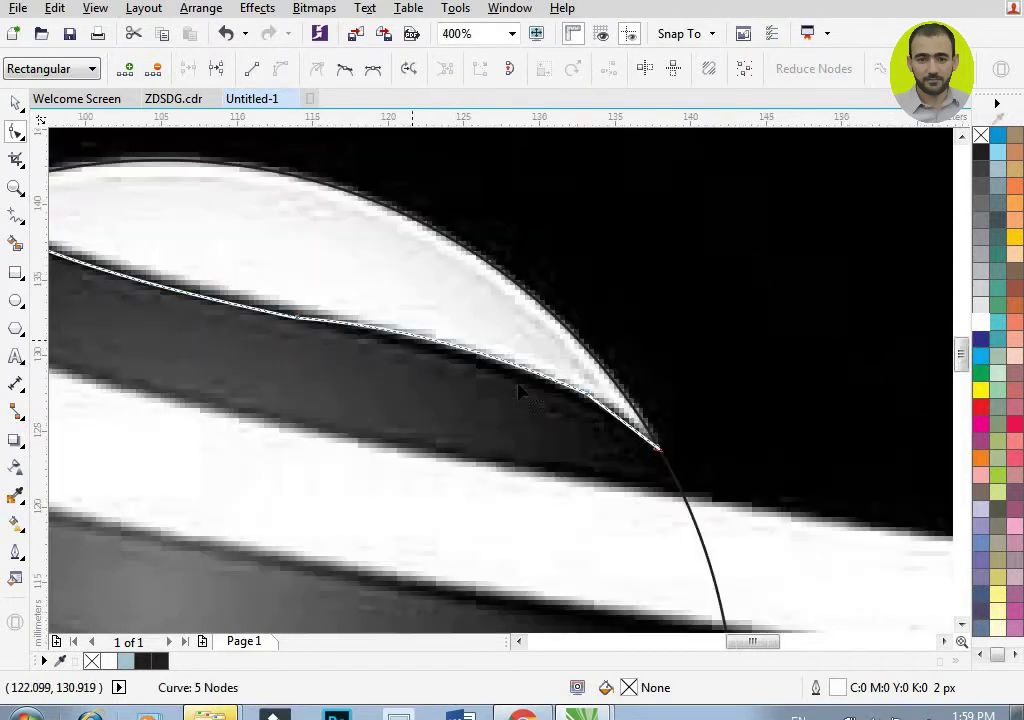
scroll(636, 409, "up", 2)
double_click(585, 475)
right_click(585, 476)
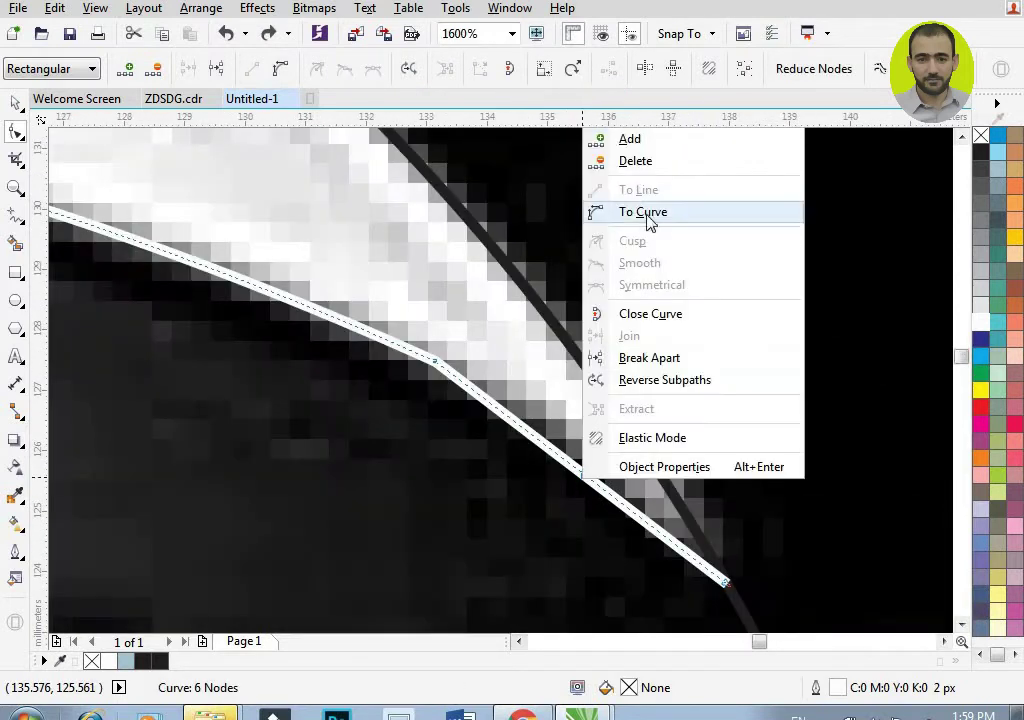
left_click(649, 222)
left_click_drag(559, 459, 598, 457)
key("ctrl+z")
scroll(601, 420, "down", 1)
scroll(561, 434, "up", 1)
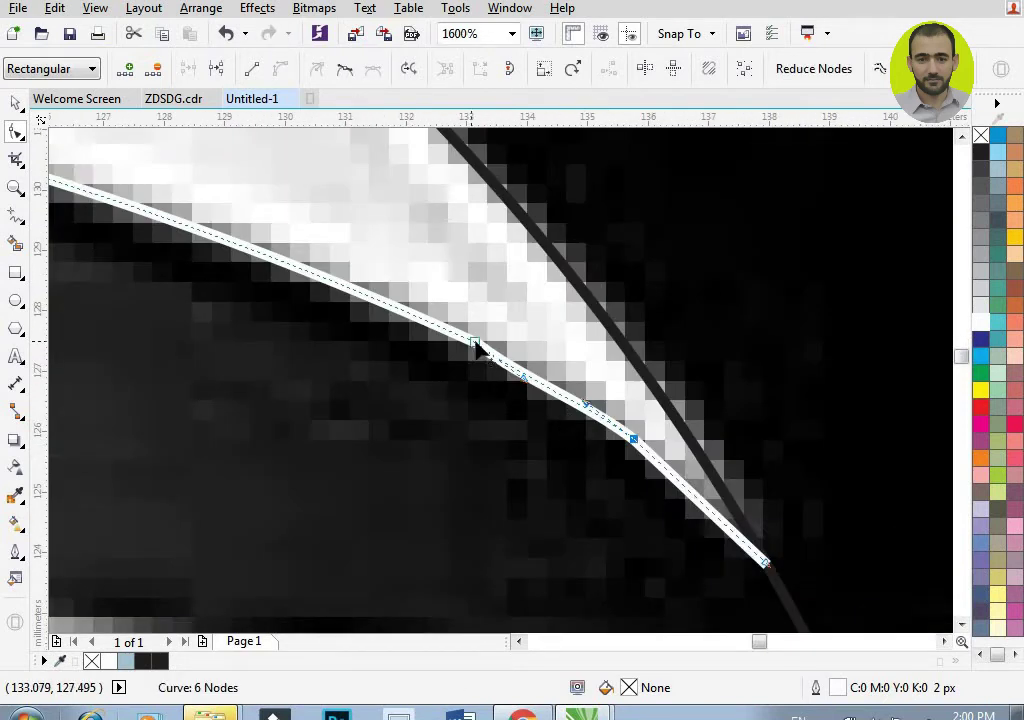
Step: Delete the four intermediate nodes of the traced curve, keeping only its two end nodes
double_click(475, 342)
double_click(634, 440)
scroll(635, 448, "down", 3)
scroll(454, 420, "up", 2)
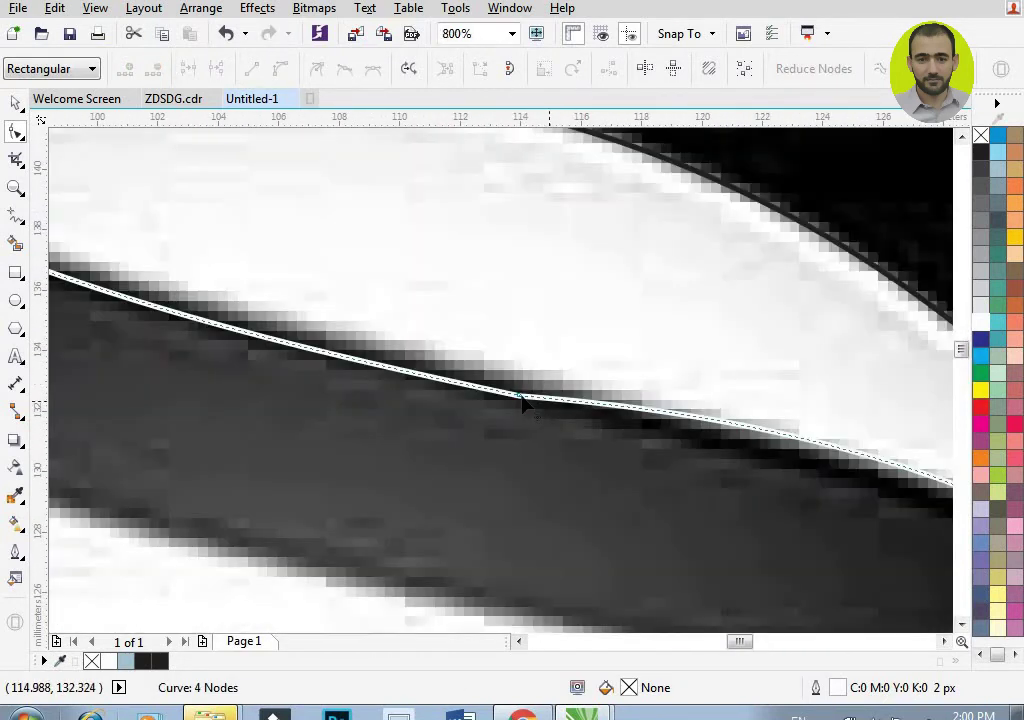
double_click(520, 400)
scroll(588, 455, "down", 2)
scroll(434, 457, "up", 3)
double_click(430, 458)
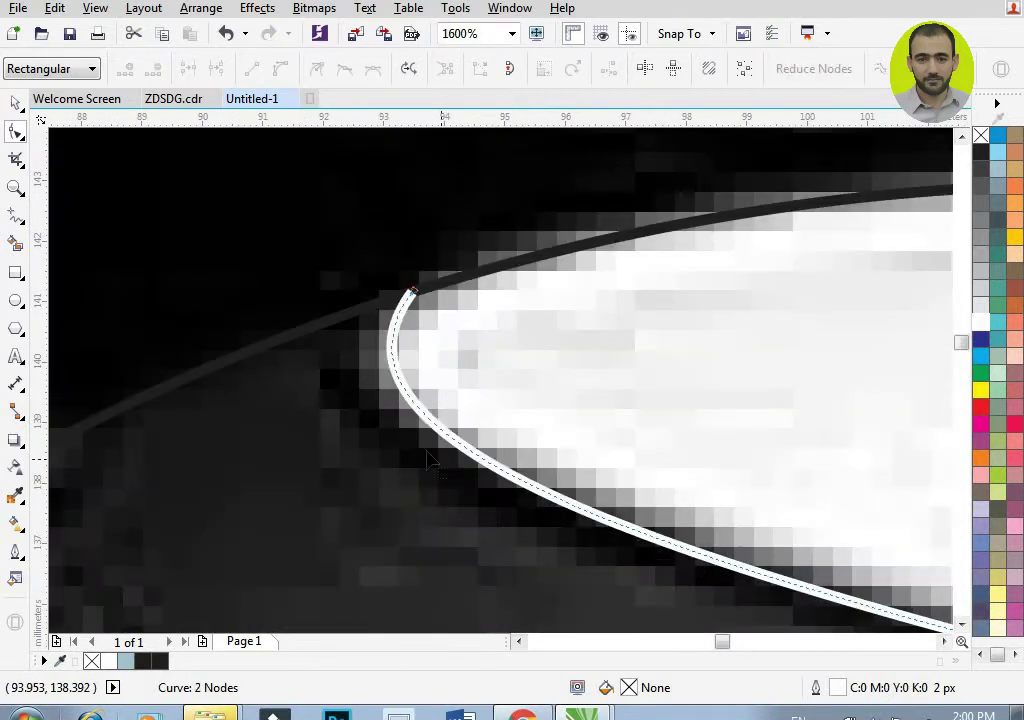
Step: Add one node near the stripe's rounded end and adjust the curve's control handles to fit the stripe's lower edge
double_click(455, 442)
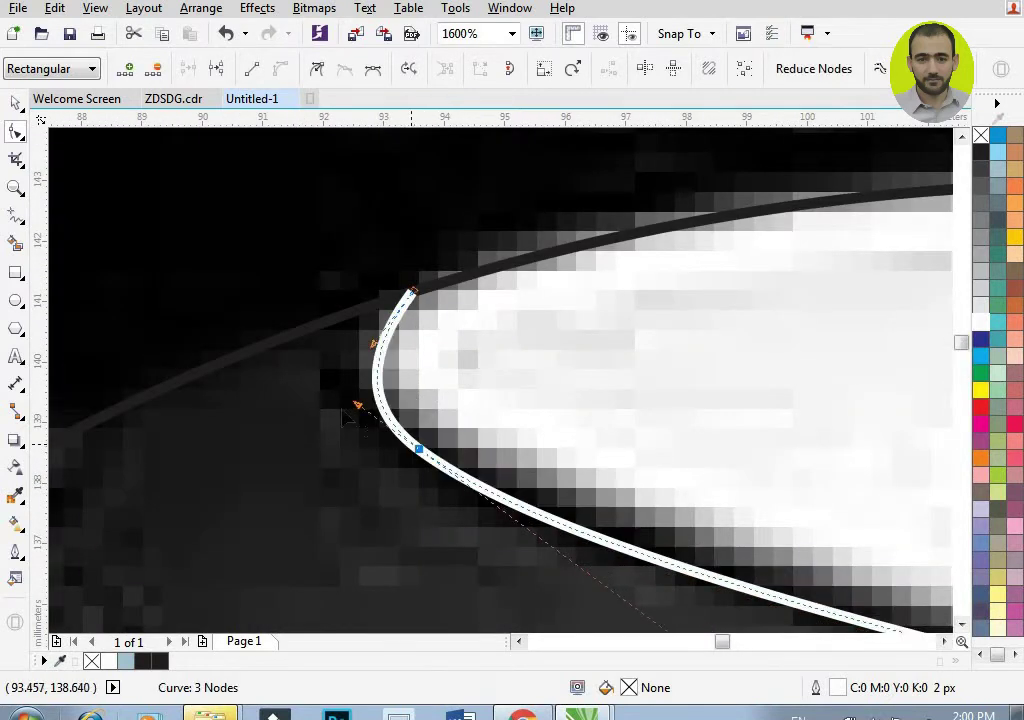
scroll(392, 462, "down", 2)
scroll(280, 457, "up", 1)
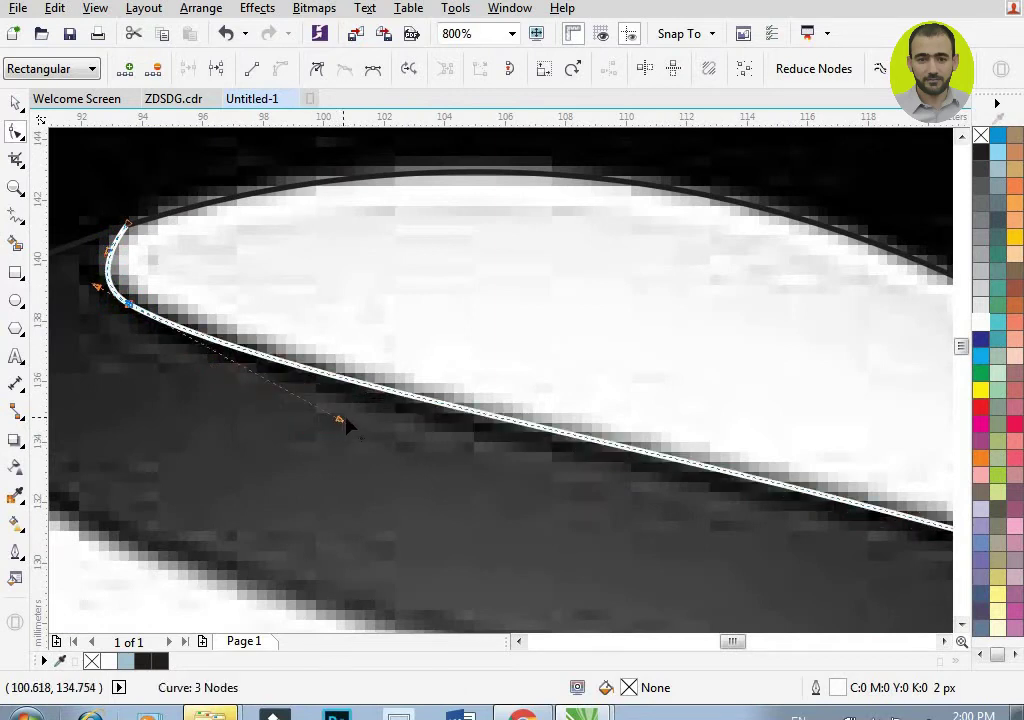
scroll(343, 423, "down", 2)
scroll(514, 464, "up", 2)
left_click_drag(577, 375, 555, 354)
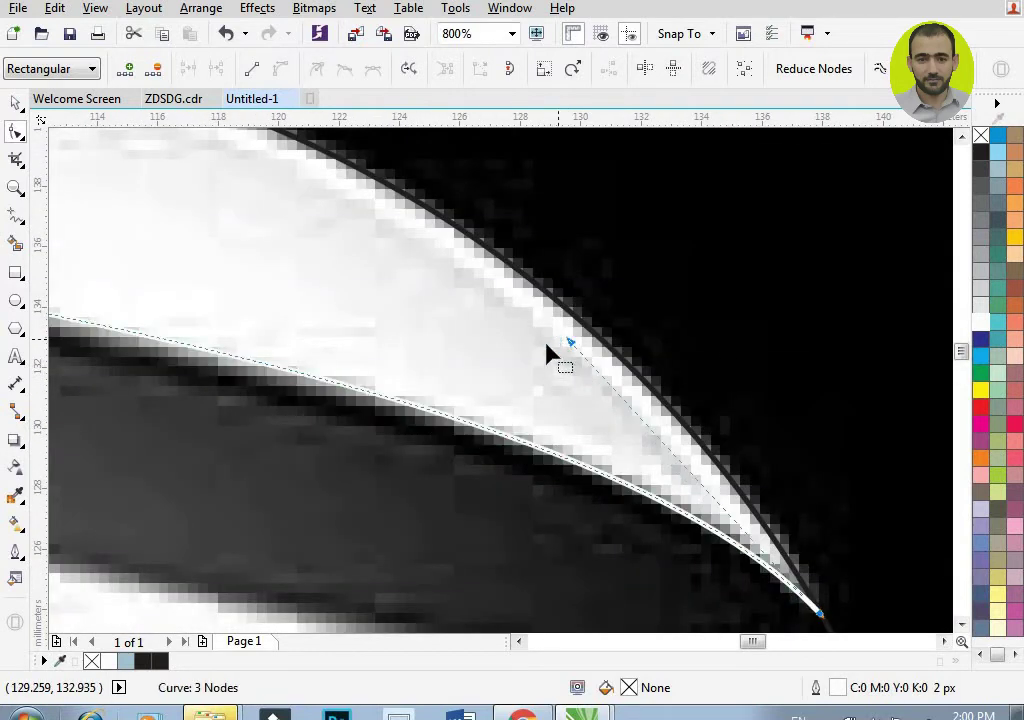
scroll(279, 350, "down", 2)
scroll(320, 343, "up", 2)
left_click_drag(318, 343, 316, 366)
scroll(340, 418, "down", 2)
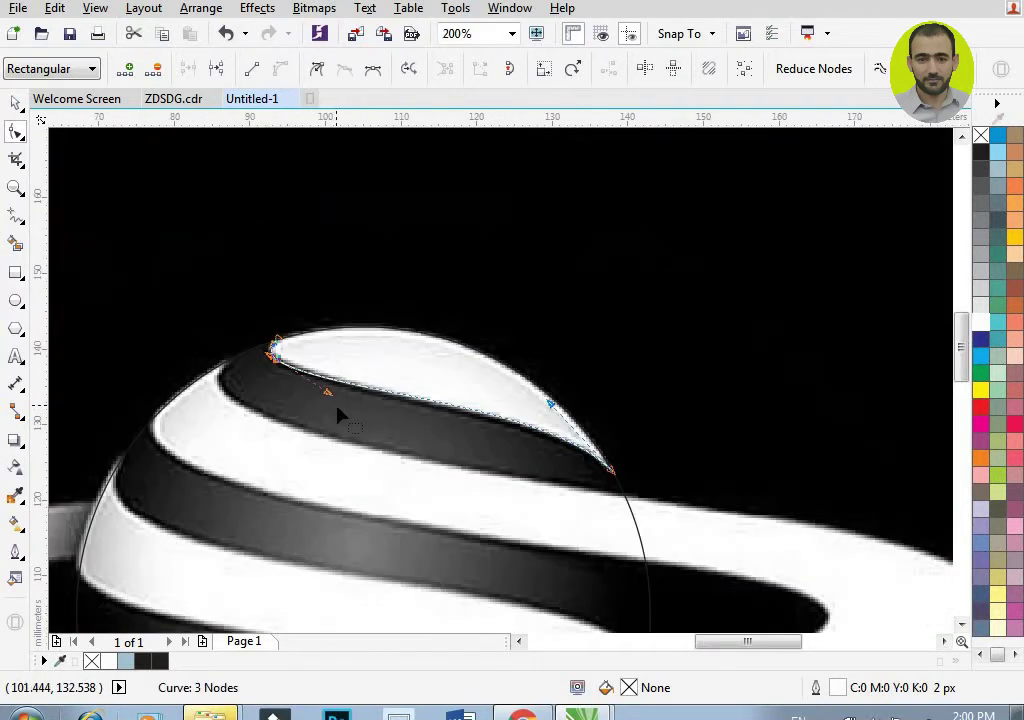
Step: Smart-fill the area enclosed by the circle and the traced curve with light blue-grey C:20 M:0 Y:0 K:20
left_click(15, 103)
left_click(16, 244)
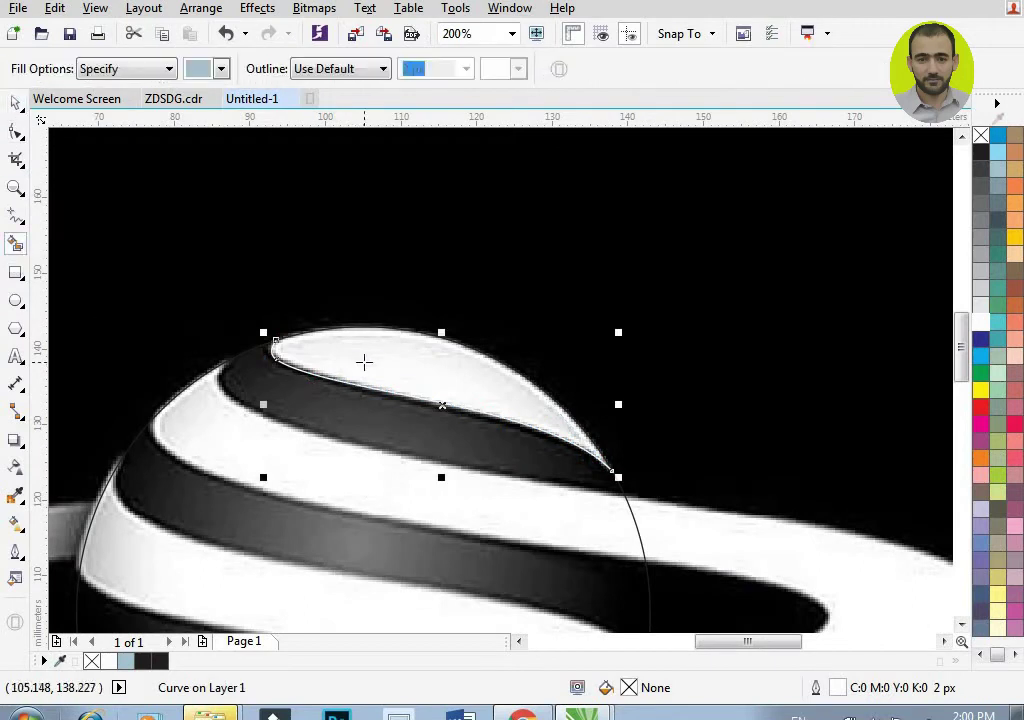
left_click(363, 362)
scroll(363, 362, "down", 1)
Step: Make a copy of the filled cap mirrored horizontally and vertically, and move it onto the grey stripe at the planet's bottom
key("space")
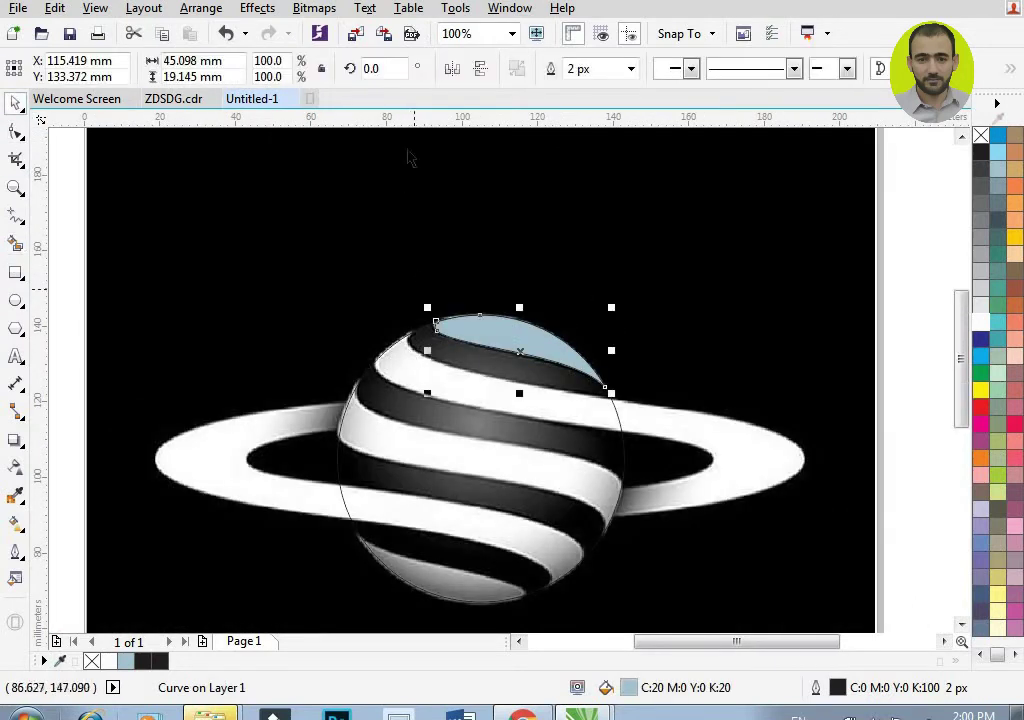
left_click(480, 68)
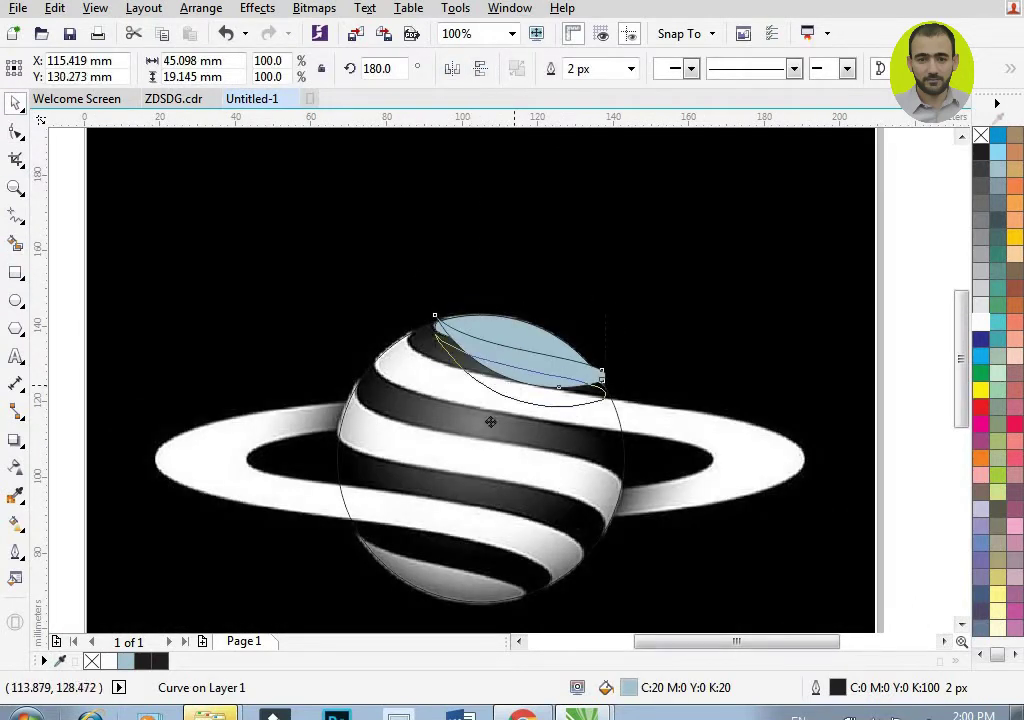
left_click_drag(490, 422, 438, 587)
Step: Align the mirrored cap precisely with the circle's lower edge, centred at about X 94.7 mm, Y 76.6 mm
scroll(504, 591, "up", 5)
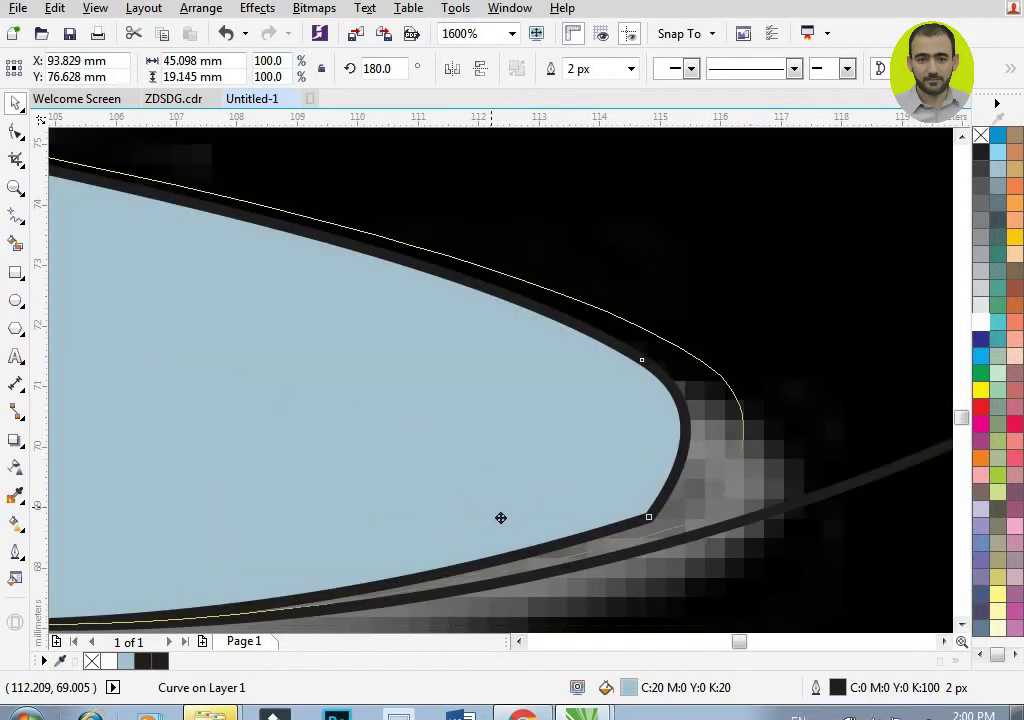
left_click_drag(500, 517, 230, 314)
scroll(478, 475, "down", 3)
scroll(267, 384, "up", 3)
scroll(594, 469, "down", 3)
scroll(437, 416, "up", 3)
scroll(558, 411, "down", 2)
scroll(263, 304, "up", 2)
scroll(173, 300, "down", 3)
scroll(491, 418, "up", 2)
scroll(425, 583, "down", 3)
scroll(387, 348, "up", 1)
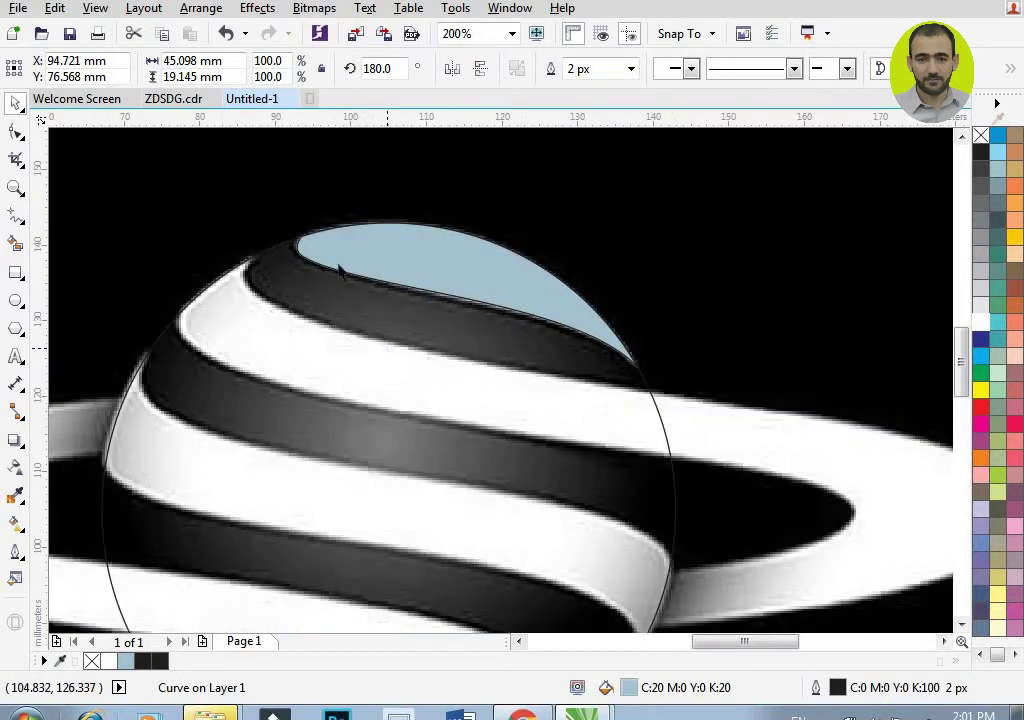
Step: Draw a four-segment polyline along the upper edge of the planet's middle white stripe, from circle edge to circle edge, about 69 by 28 mm
scroll(308, 232, "down", 1)
scroll(327, 352, "up", 1)
left_click_drag(125, 237, 619, 411)
scroll(645, 426, "up", 2)
left_click_drag(537, 366, 664, 514)
scroll(622, 370, "down", 3)
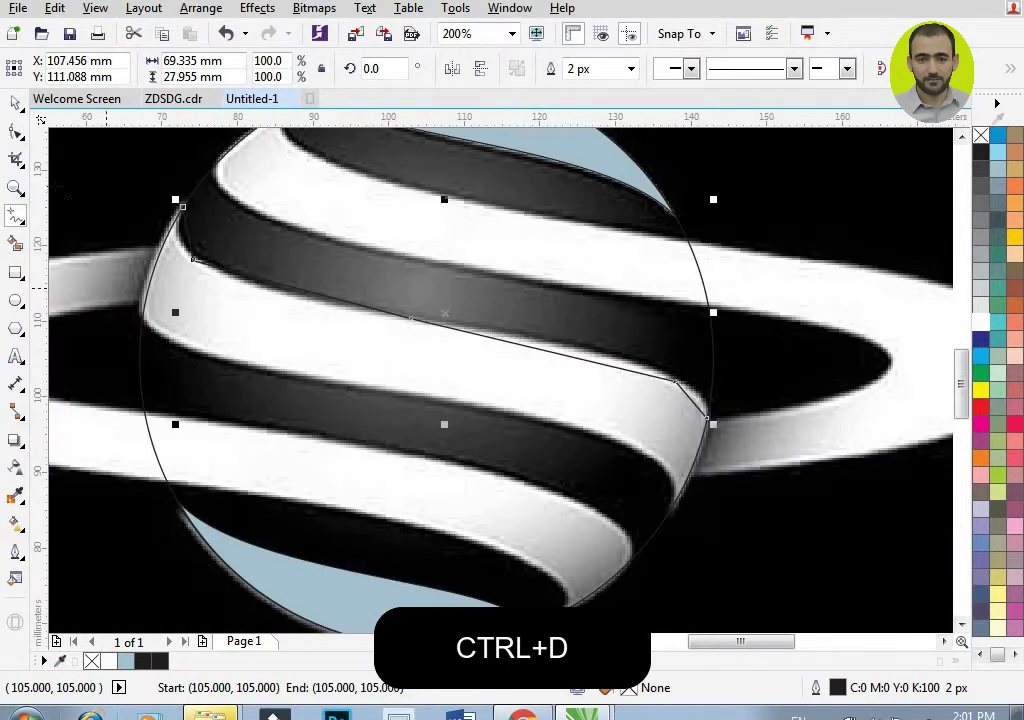
Step: Draw a four-segment polyline along the lower edge of the middle white stripe, starting and ending on the circle
scroll(110, 290, "up", 1)
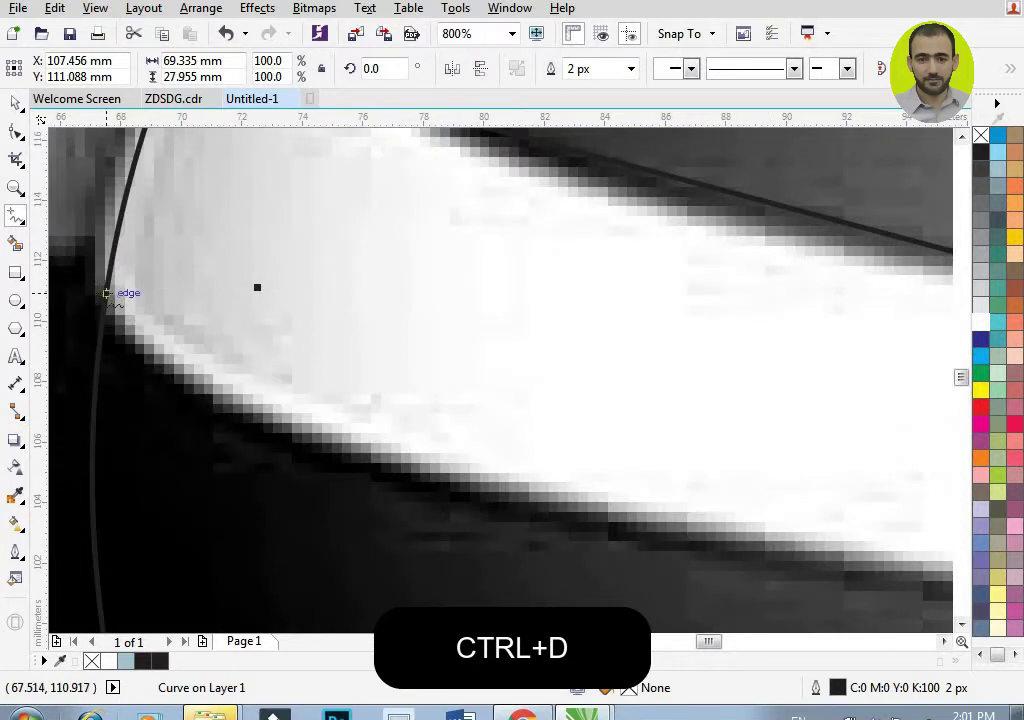
left_click(106, 293)
left_click(266, 419)
scroll(136, 283, "down", 2)
scroll(272, 361, "up", 2)
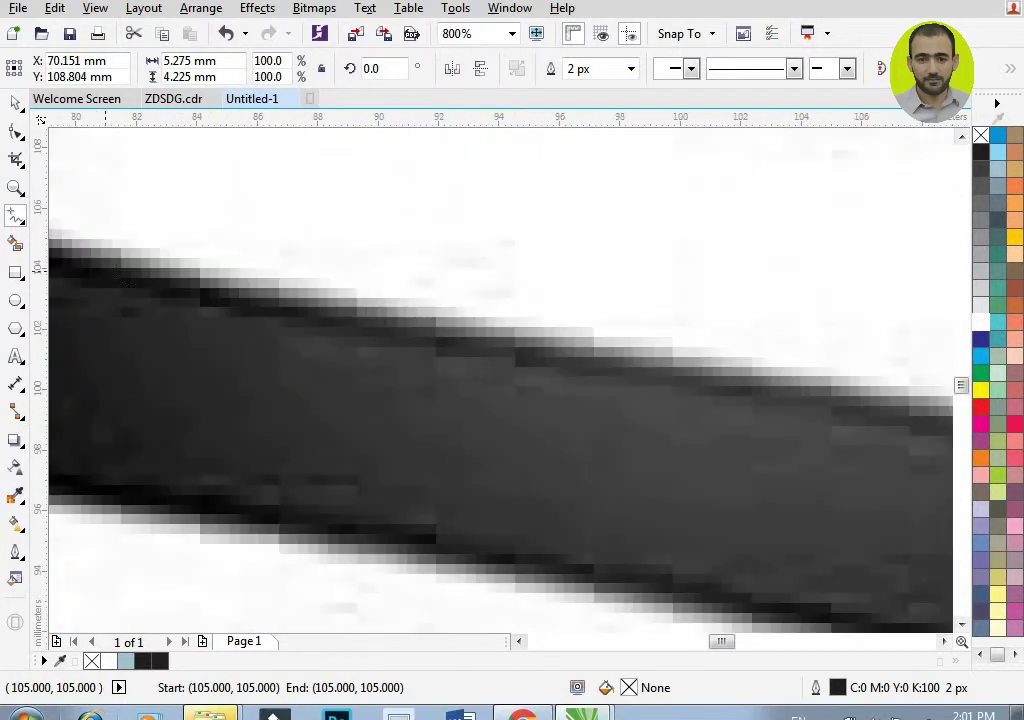
scroll(126, 282, "down", 3)
scroll(75, 264, "up", 1)
left_click(100, 276)
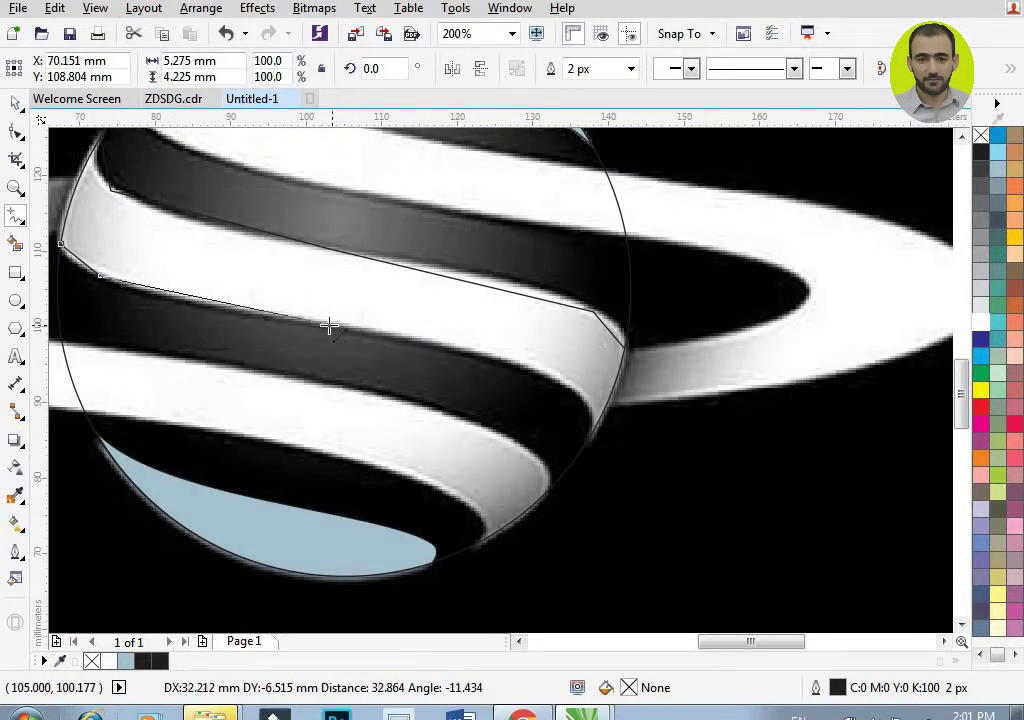
left_click_drag(329, 326, 591, 435)
Step: Convert the first two segments of the middle stripe's upper line to curves and bend them to follow the stripe's rounded left end
left_click(17, 133)
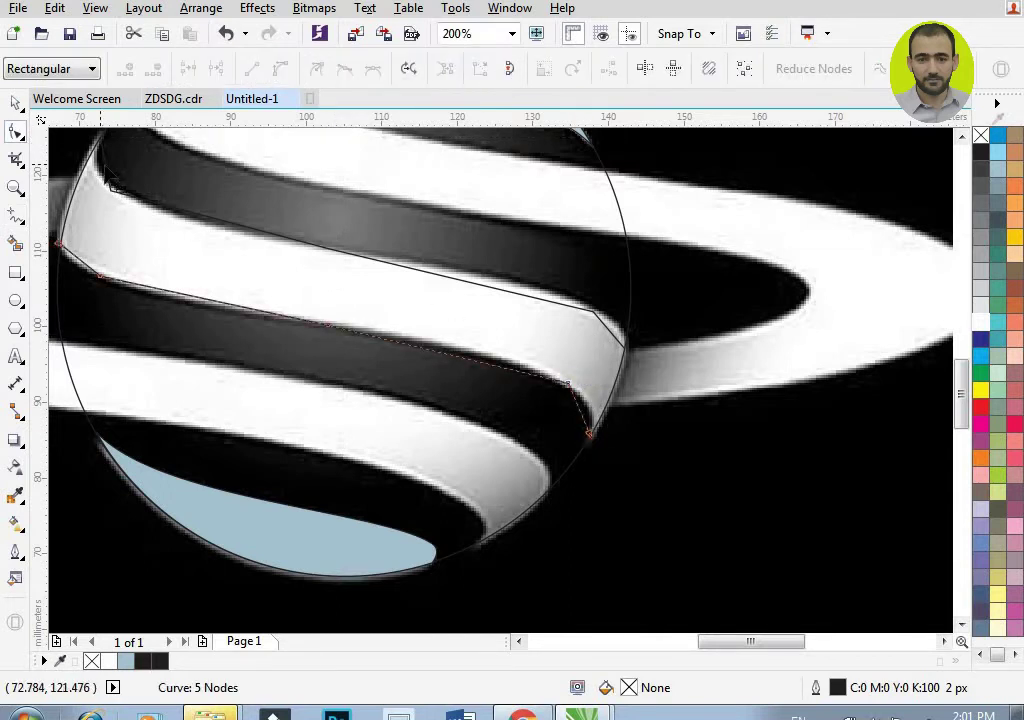
scroll(72, 127, "up", 2)
right_click(210, 270)
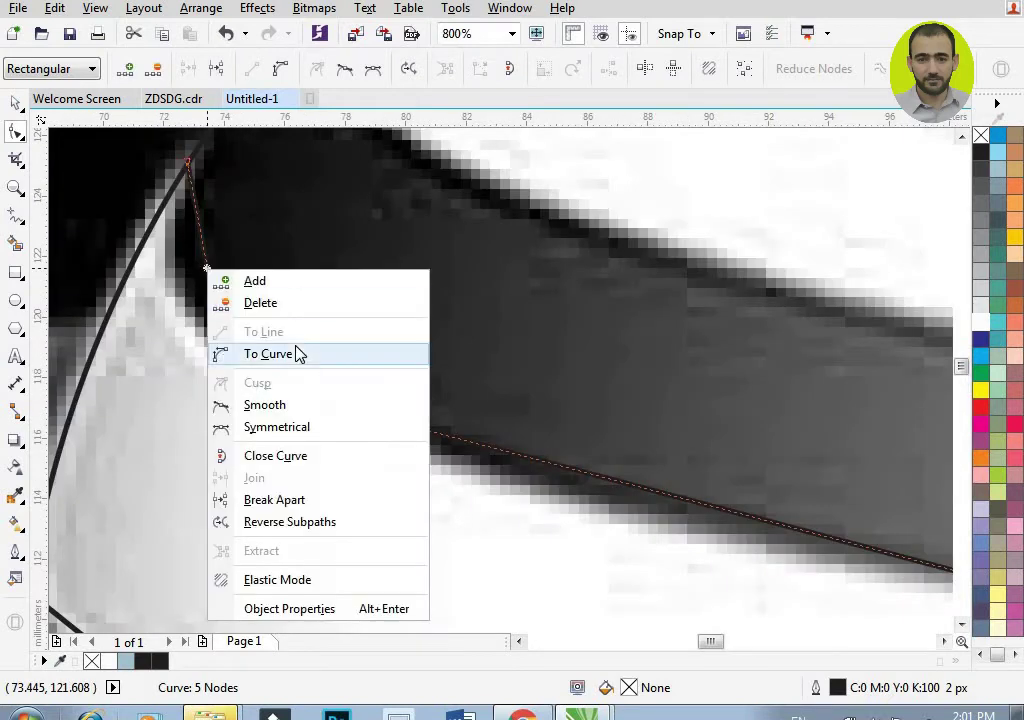
left_click(295, 354)
left_click_drag(210, 260, 208, 318)
scroll(178, 292, "down", 2)
scroll(180, 292, "up", 1)
right_click(183, 291)
left_click(242, 375)
scroll(124, 294, "down", 1)
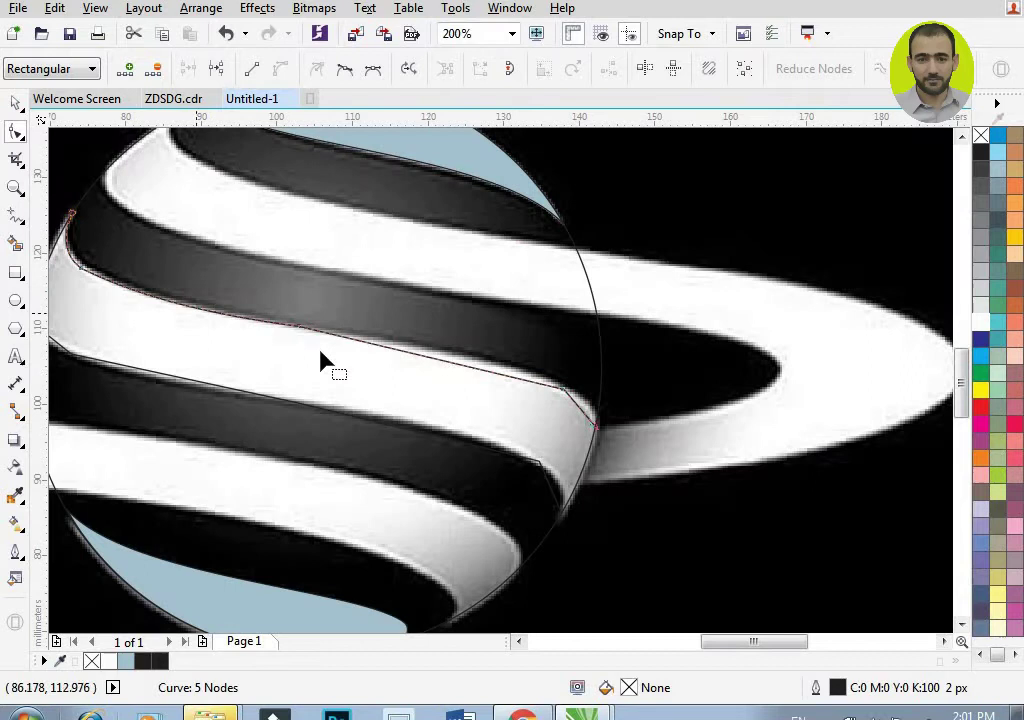
Step: Convert the remaining two segments of the middle stripe's upper line to curves and bend them onto the stripe's right-hand edge
right_click(440, 370)
left_click(434, 359)
right_click(434, 359)
left_click(485, 91)
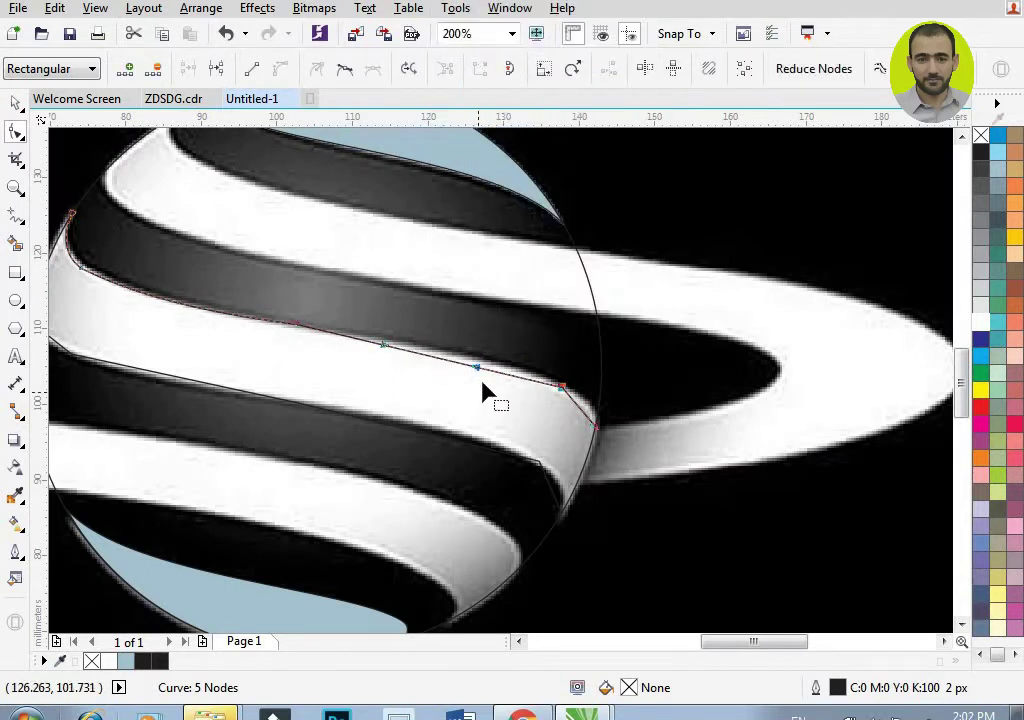
left_click_drag(483, 392, 478, 359)
scroll(490, 360, "up", 2)
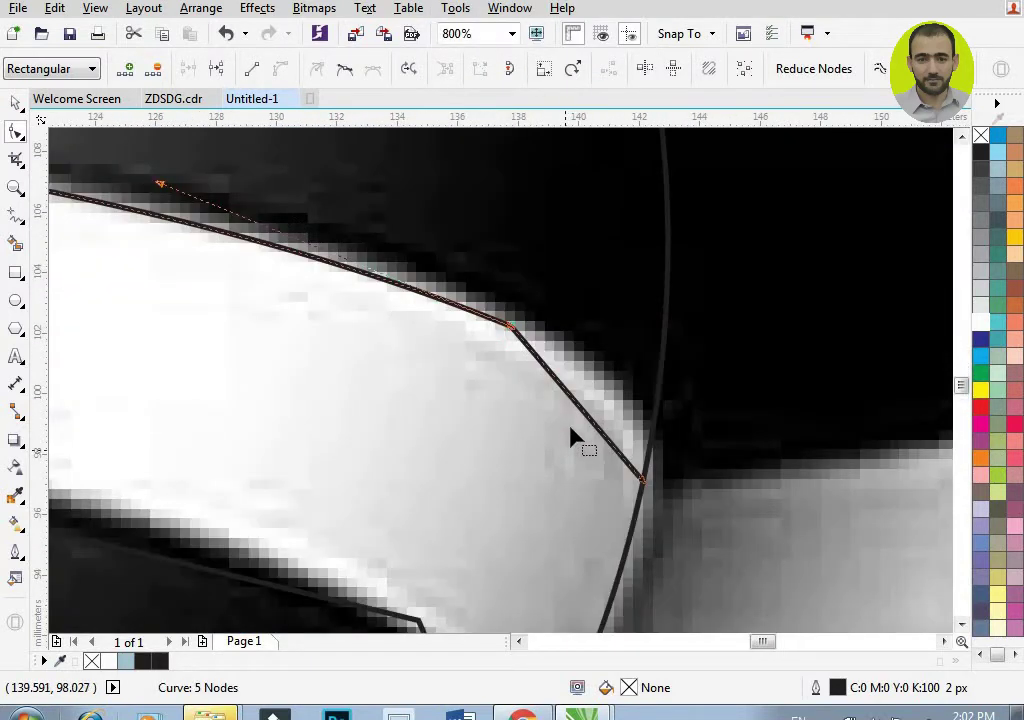
right_click(583, 422)
left_click(640, 144)
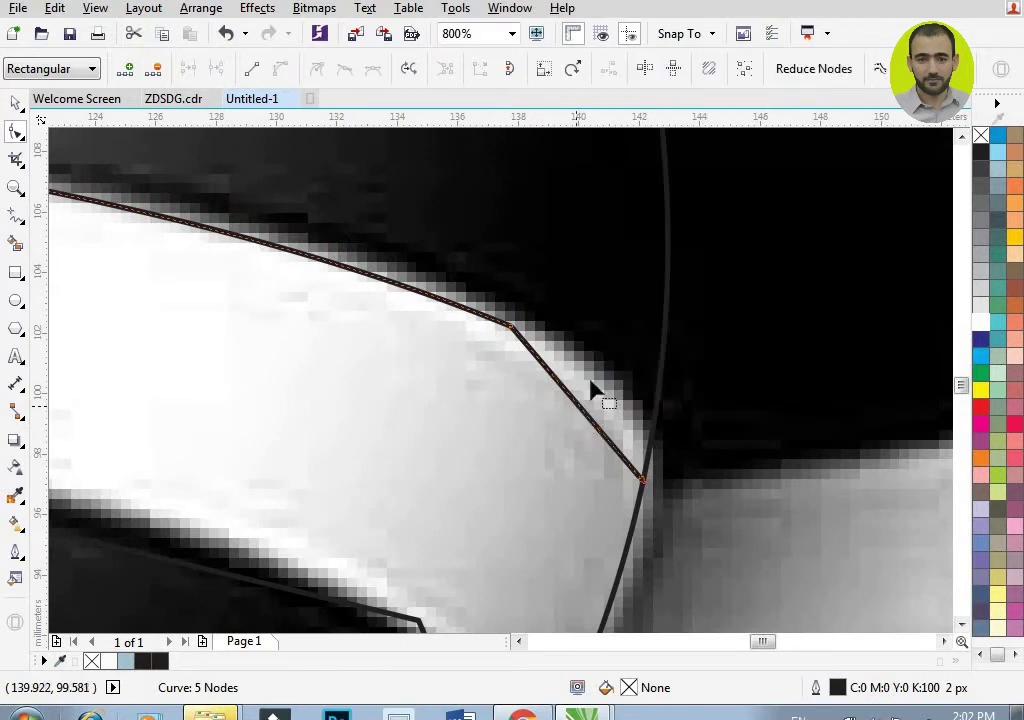
left_click(583, 407)
left_click_drag(585, 387, 605, 368)
Step: Delete the surplus corner nodes from the middle stripe's upper curve and adjust its end handle to fit the edge smoothly
double_click(514, 325)
scroll(587, 343, "down", 2)
scroll(441, 305, "up", 1)
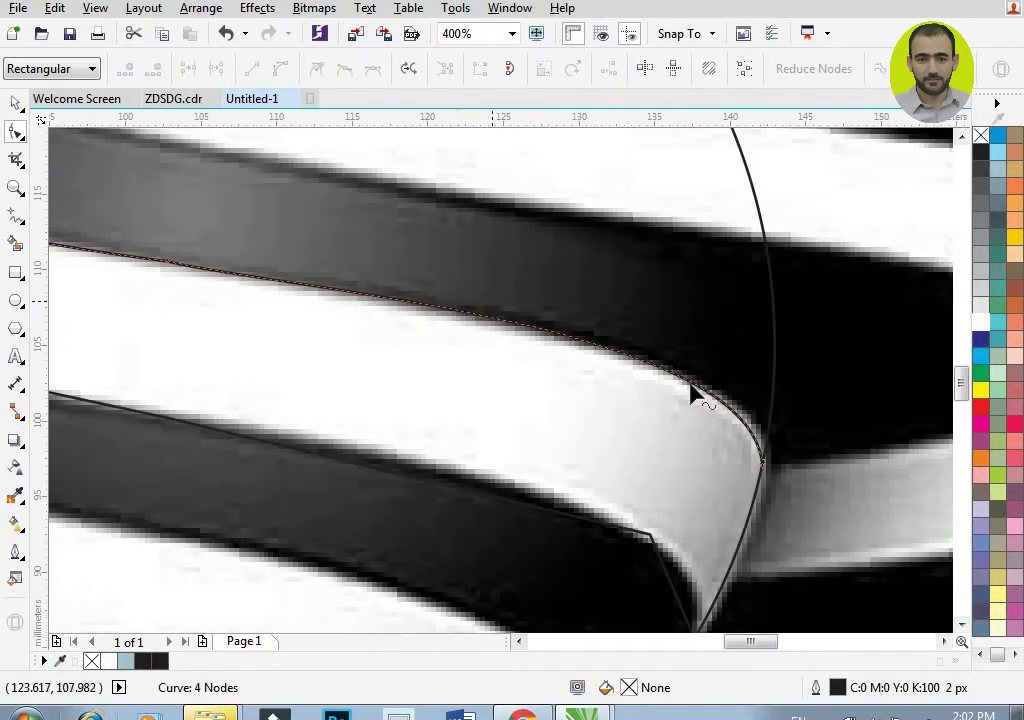
left_click(727, 418)
mouse_move(752, 323)
left_mouse_down()
mouse_move(740, 302)
mouse_move(752, 323)
left_mouse_up()
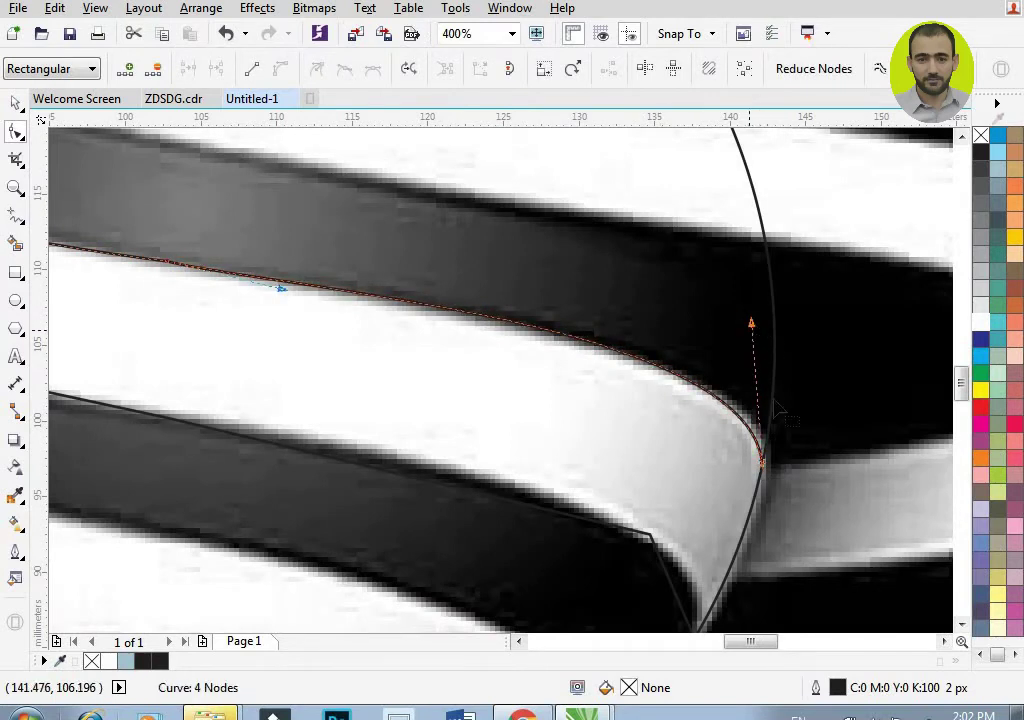
scroll(780, 464, "down", 1)
scroll(242, 288, "up", 2)
double_click(304, 366)
scroll(393, 389, "down", 2)
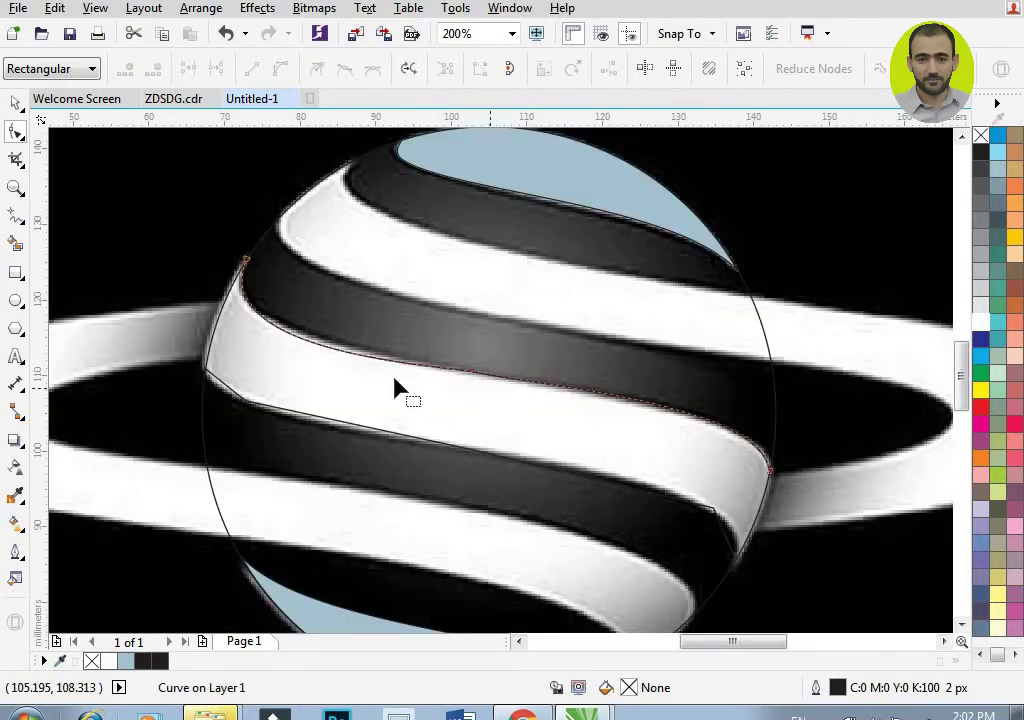
Step: Convert the first two segments of the middle stripe's lower line to curves and bend them along the stripe's edge
scroll(240, 364, "up", 3)
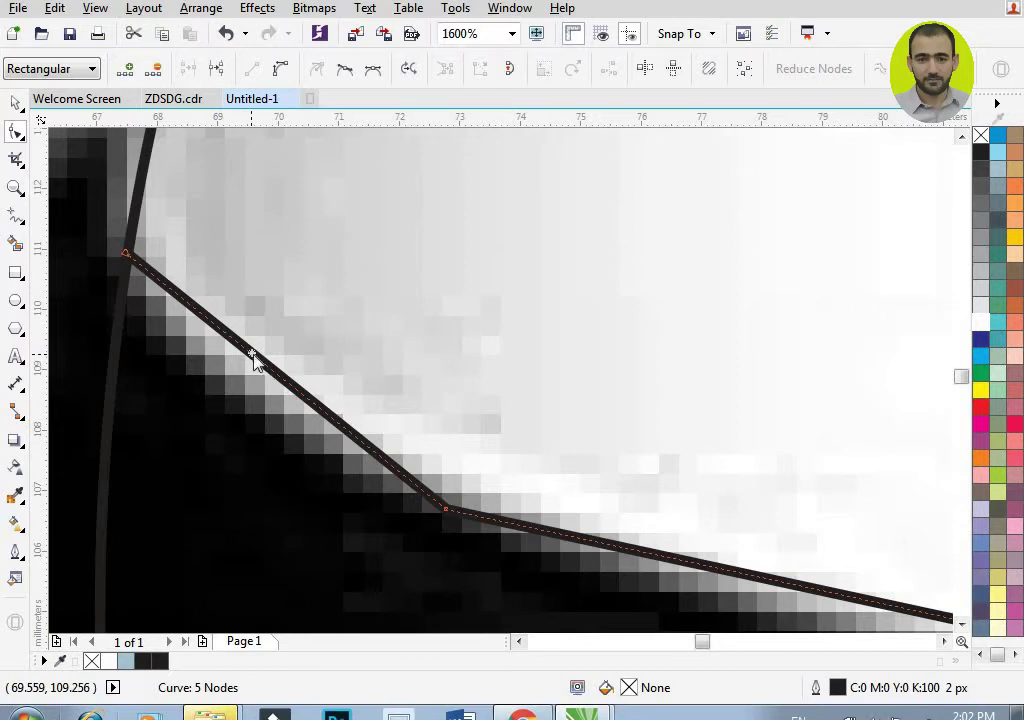
right_click(254, 362)
left_click(338, 96)
left_click_drag(288, 389, 251, 418)
scroll(82, 355, "down", 1)
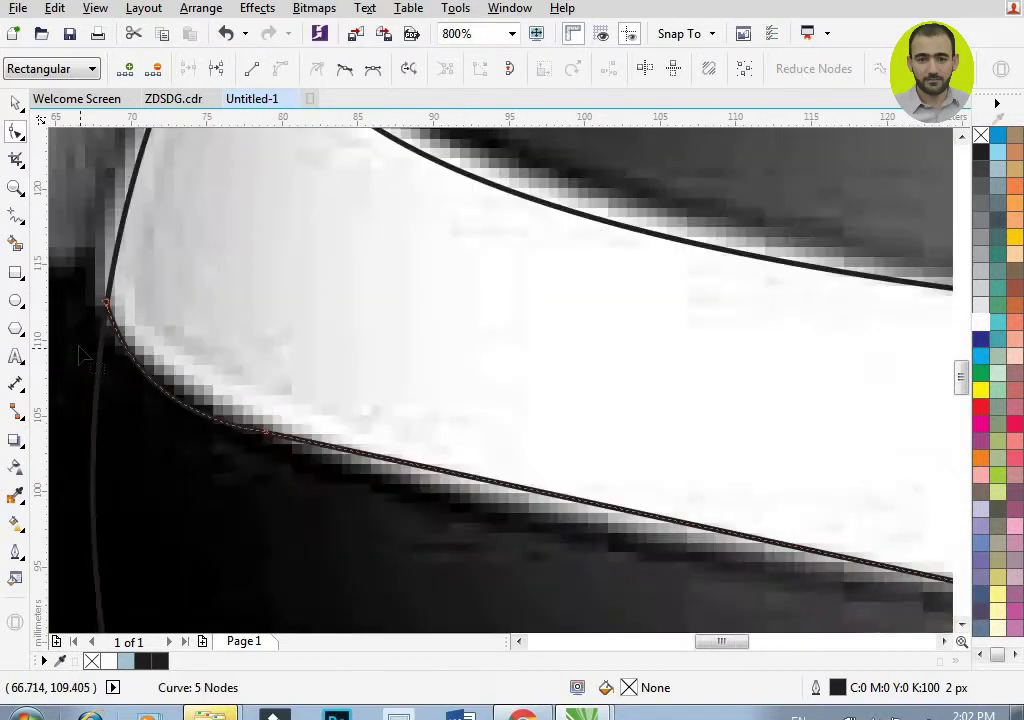
scroll(82, 355, "down", 1)
right_click(343, 432)
left_click(414, 165)
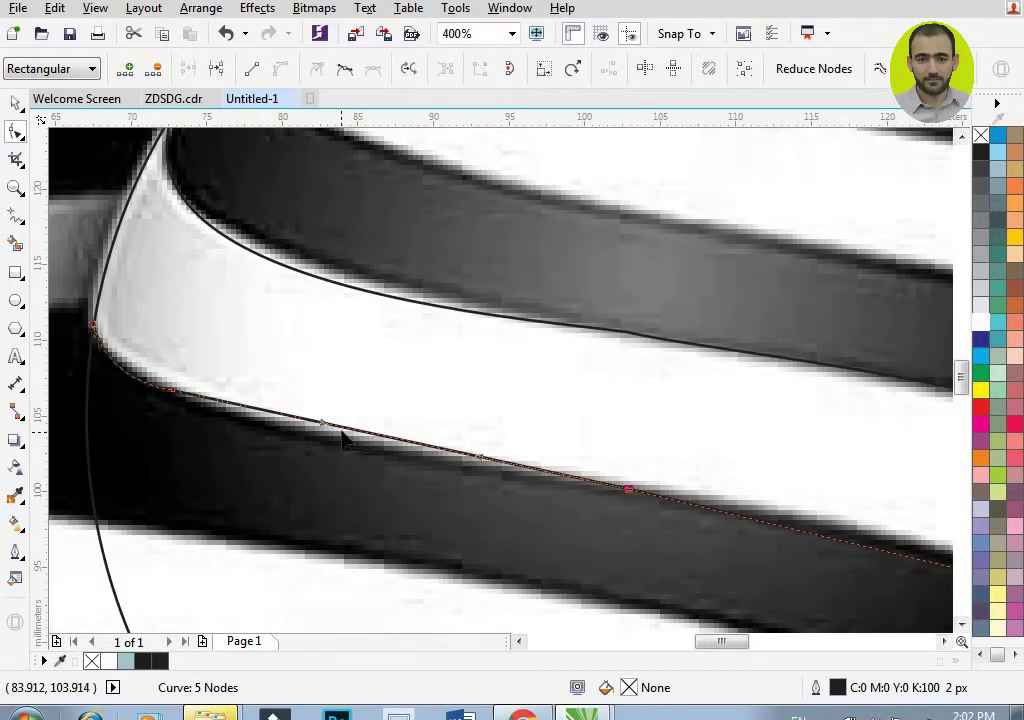
Step: Convert the last two segments of the middle stripe's lower line to curves and bend them around the stripe's right end
scroll(345, 435, "down", 1)
scroll(548, 518, "up", 1)
right_click(530, 459)
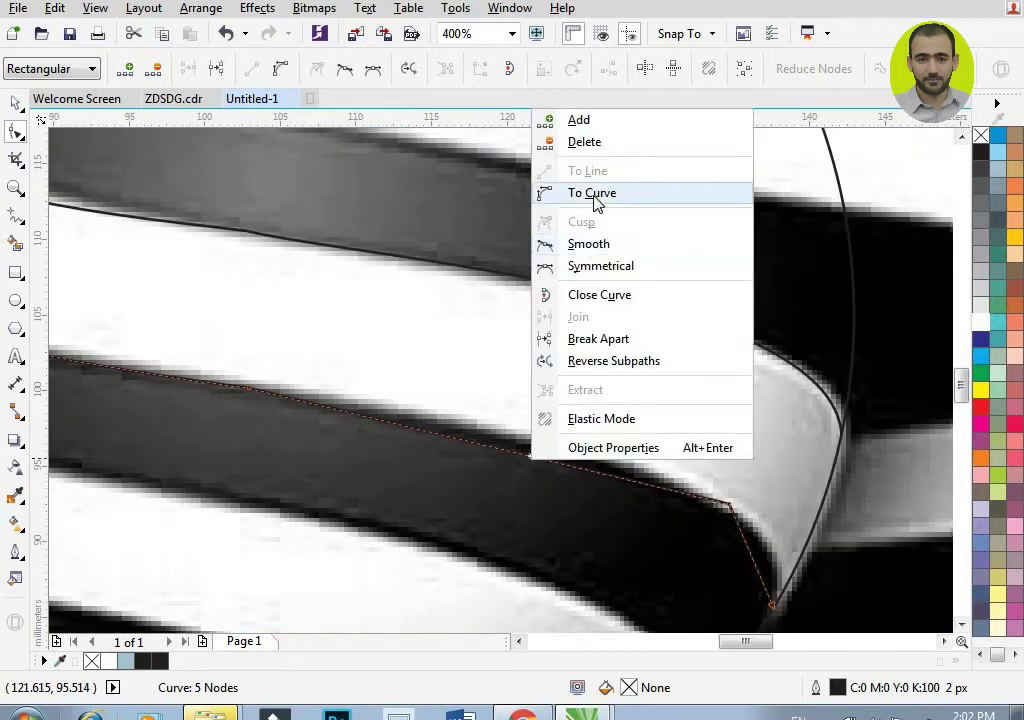
left_click(597, 203)
left_click_drag(501, 450, 505, 436)
scroll(456, 381, "down", 1)
scroll(599, 461, "up", 1)
right_click(608, 474)
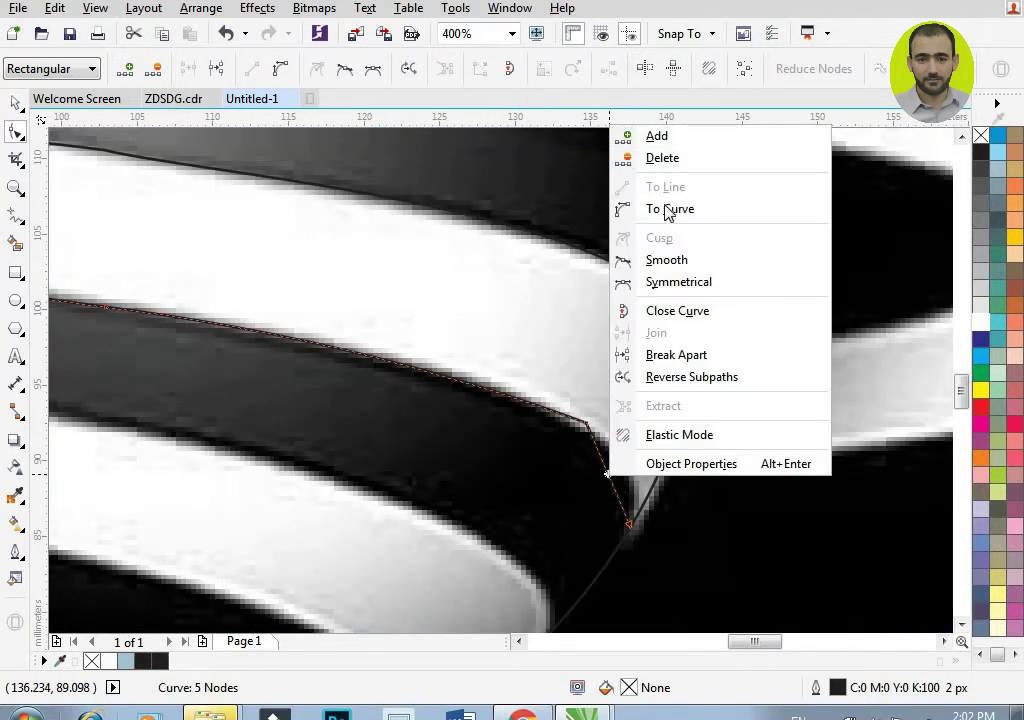
left_click(667, 210)
scroll(621, 494, "up", 1)
left_click_drag(605, 468, 638, 448)
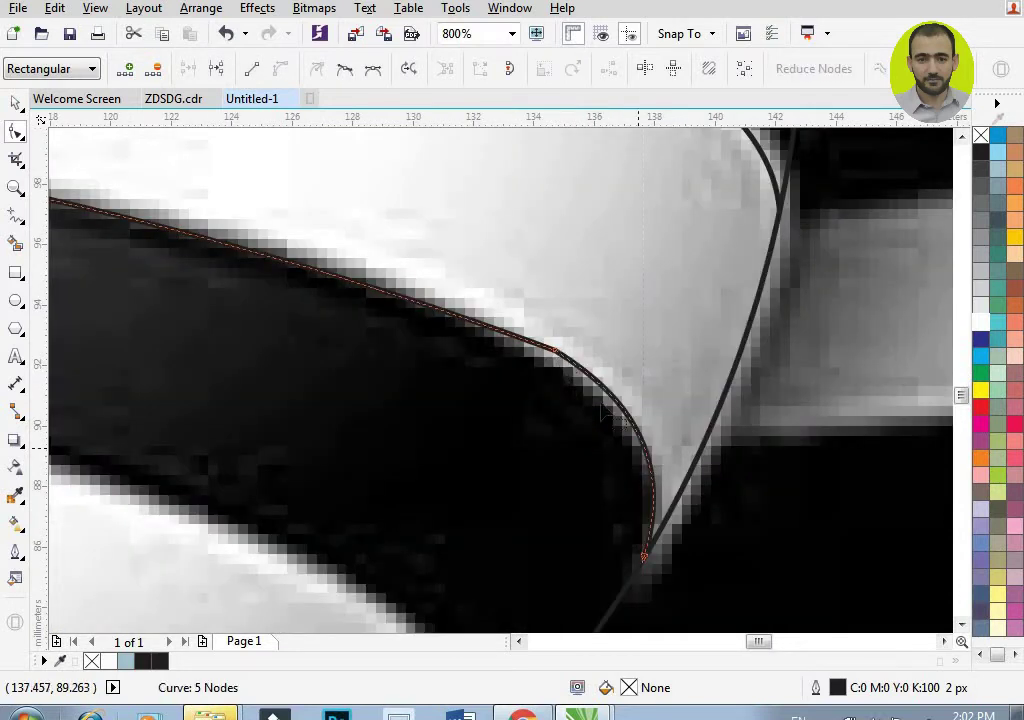
Step: Delete the two corner nodes near the ends of the middle stripe's lower curve to smooth it
double_click(555, 351)
scroll(654, 485, "down", 3)
scroll(388, 411, "up", 3)
scroll(324, 388, "down", 1)
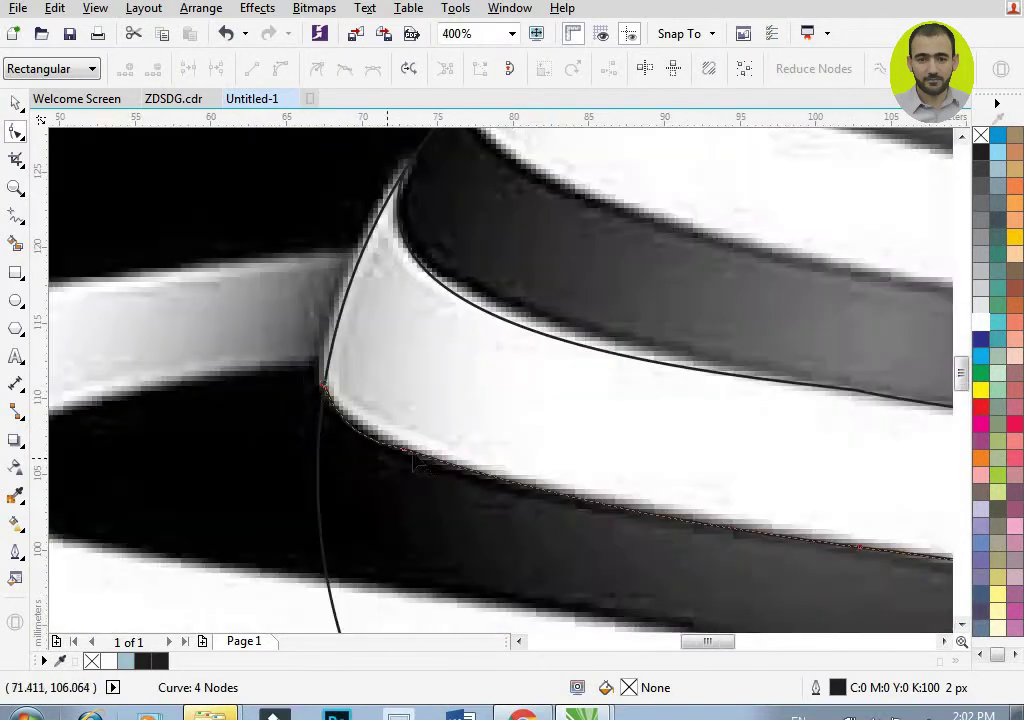
scroll(414, 460, "up", 2)
double_click(384, 453)
scroll(722, 537, "down", 3)
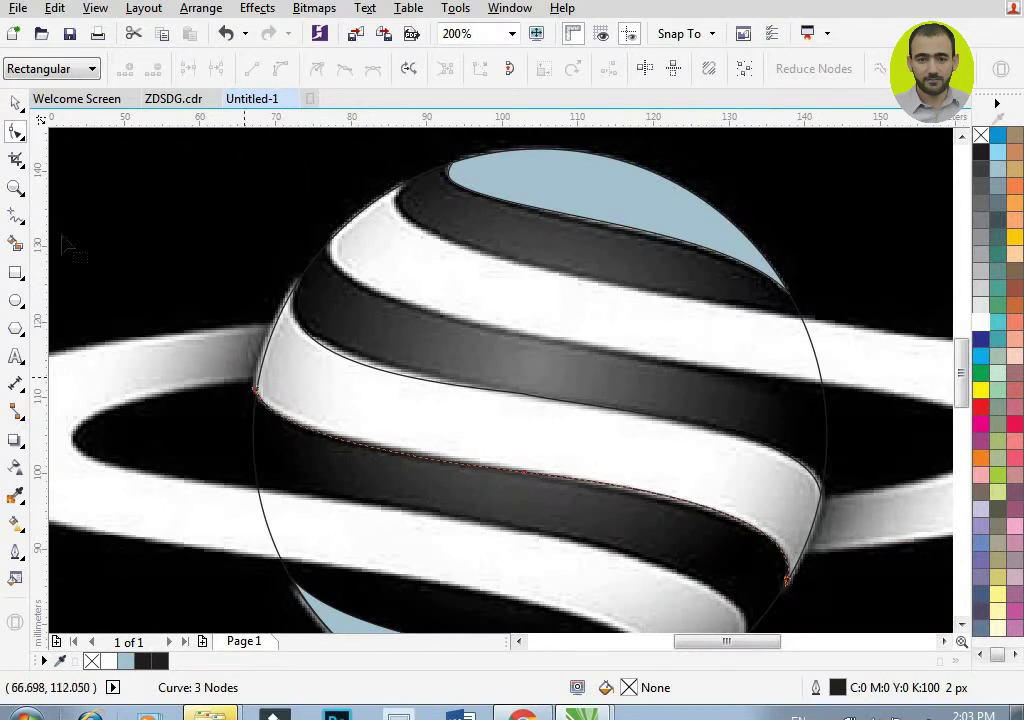
Step: Smart-fill the middle stripe enclosed by the circle and the two traced curves with light blue-grey C:20 M:0 Y:0 K:20
left_click(15, 243)
left_click(322, 306)
scroll(416, 338, "down", 1)
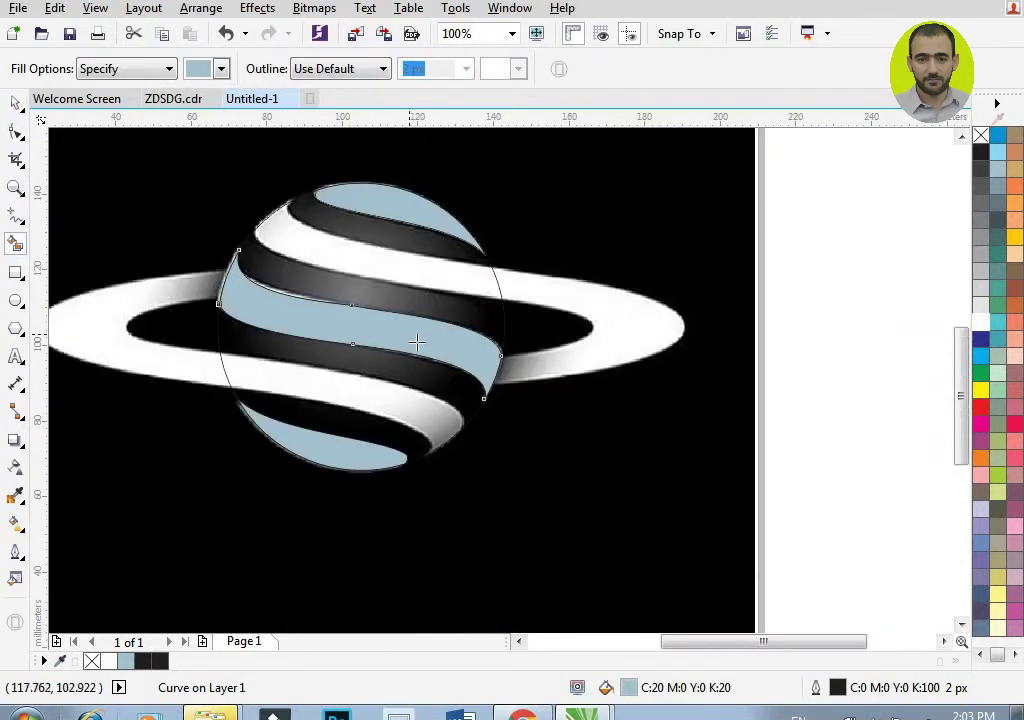
Step: Draw a polyline along the upper edge of the upper white stripe, from the circle to just past its right side, about 56 by 18 mm
left_click(16, 104)
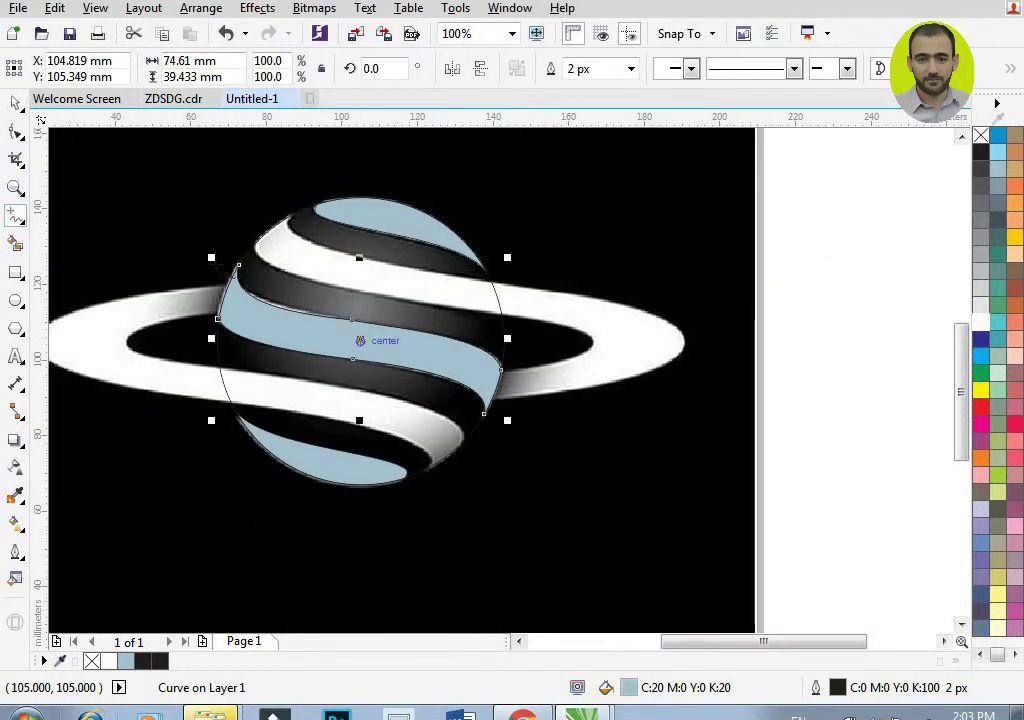
scroll(314, 195, "up", 2)
left_click(229, 270)
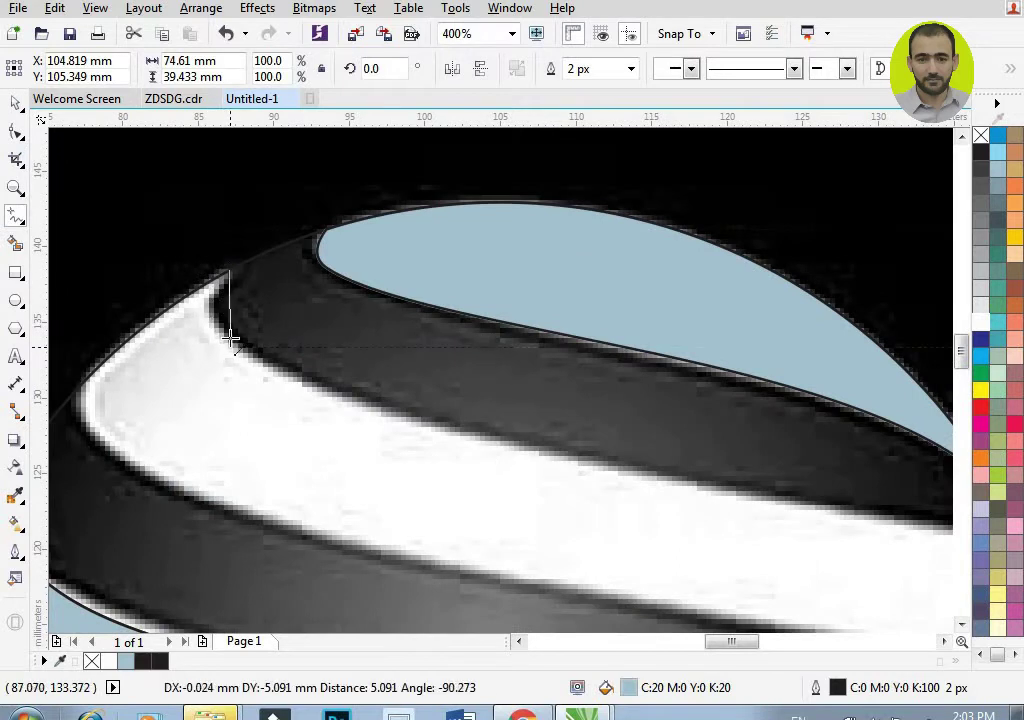
left_click(230, 347)
left_click(230, 347)
left_click_drag(585, 455, 650, 421)
left_click(634, 470)
scroll(328, 362, "down", 1)
scroll(729, 489, "up", 1)
left_click(234, 348)
scroll(681, 482, "down", 2)
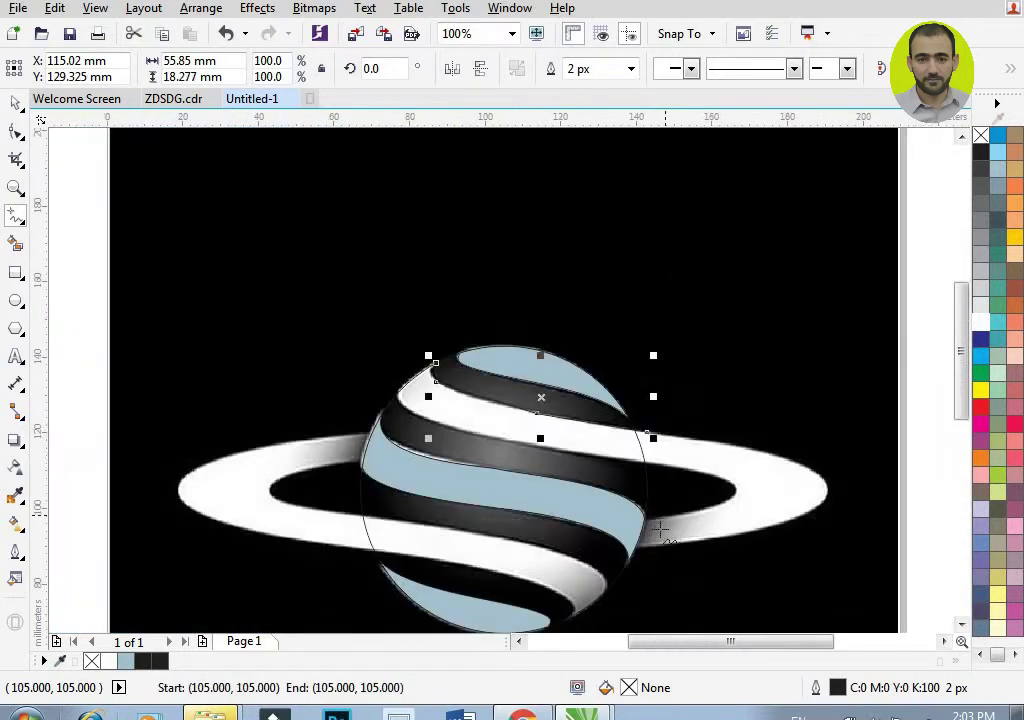
Step: Extend the upper white stripe's top line with a nearly vertical segment down to the ring's lower edge beside the circle
scroll(625, 543, "up", 1)
left_click_drag(630, 563, 634, 333)
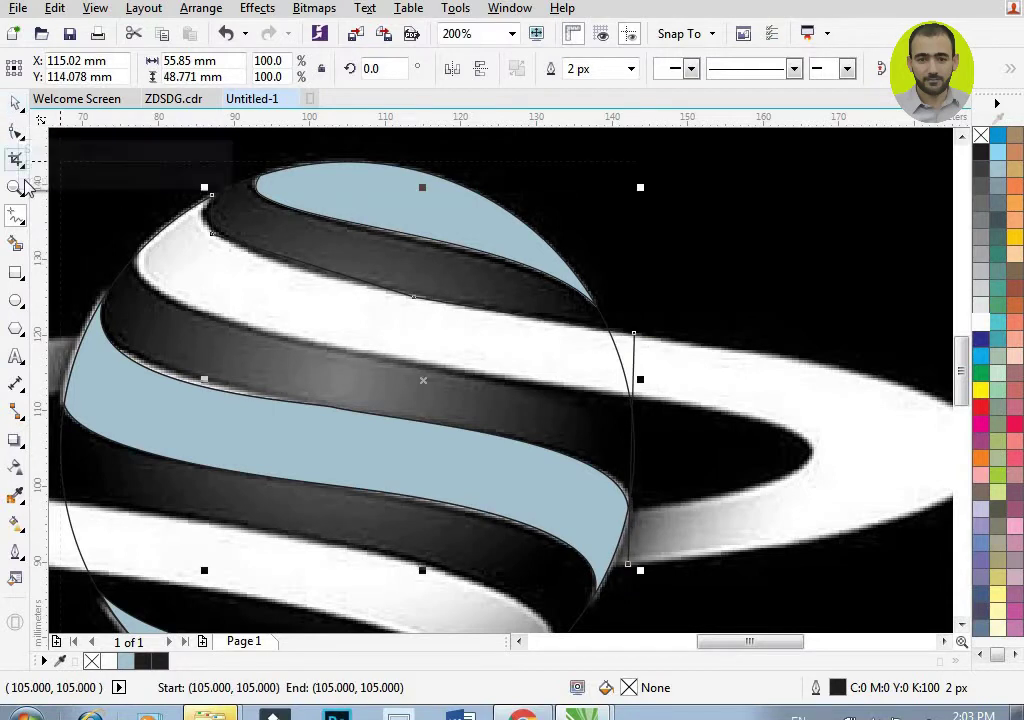
key("space")
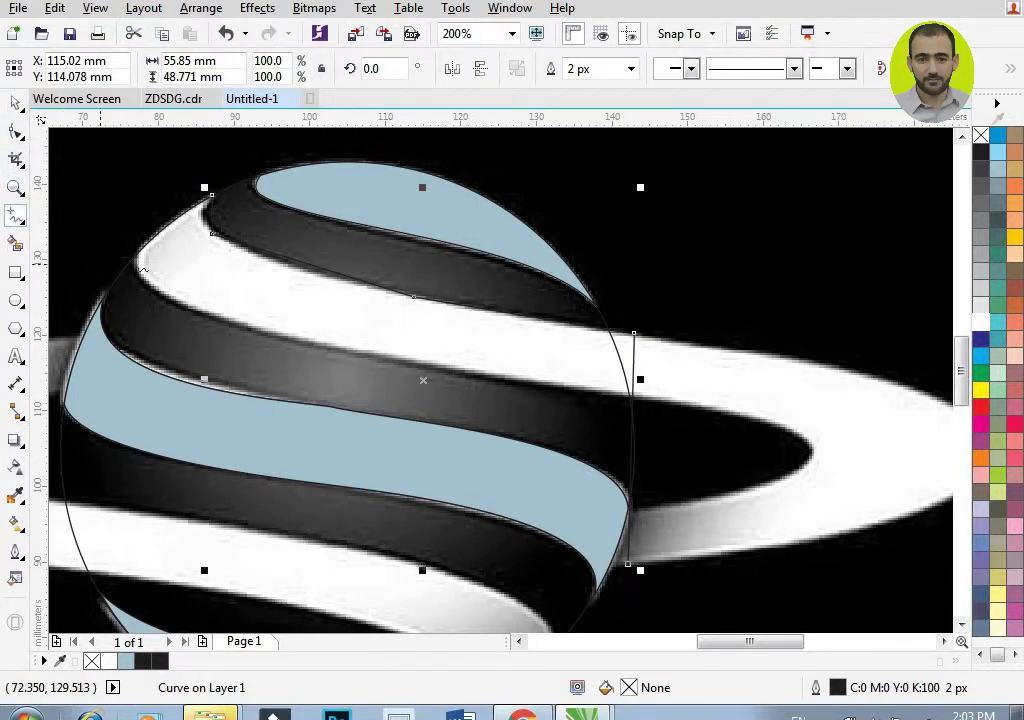
Step: Draw a polyline along the upper white stripe's lower edge and straight down to the ring's inner edge, about 67 by 34 mm overall
scroll(144, 268, "up", 2)
left_click(100, 241)
left_click(131, 369)
scroll(120, 356, "down", 2)
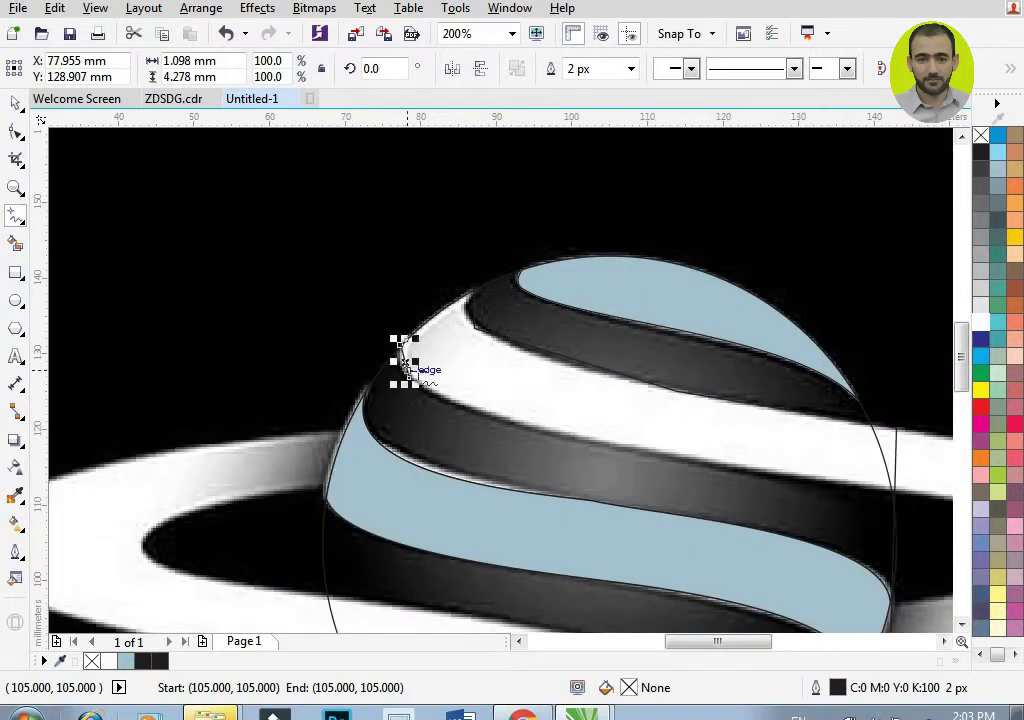
left_click_drag(405, 377, 722, 462)
scroll(720, 464, "down", 1)
scroll(720, 464, "up", 1)
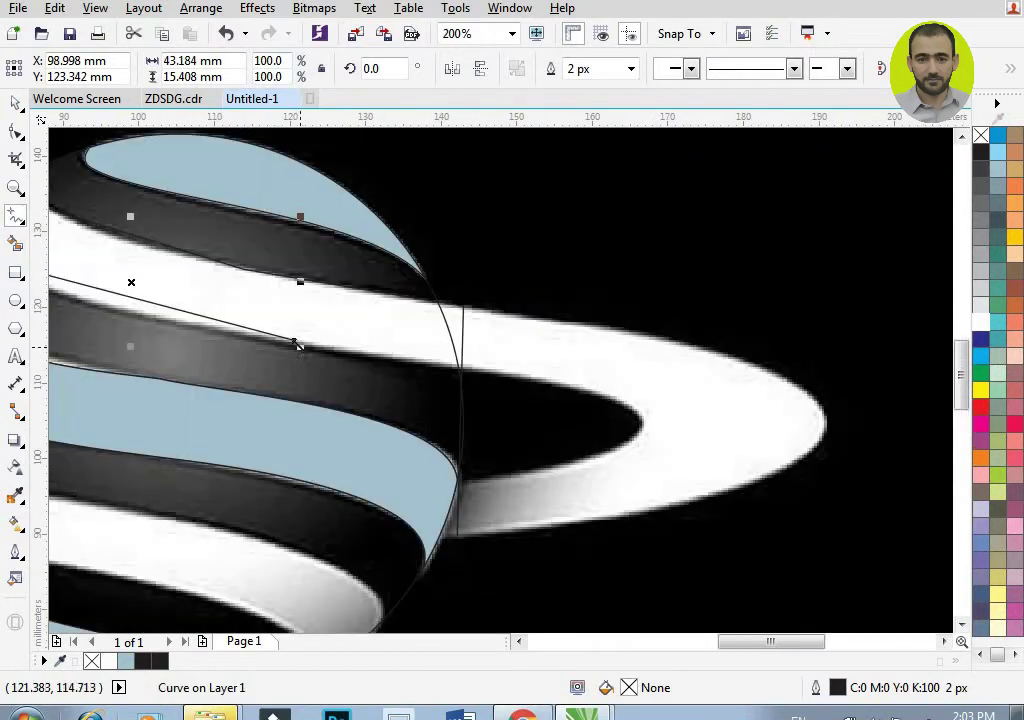
left_click_drag(324, 348, 469, 481)
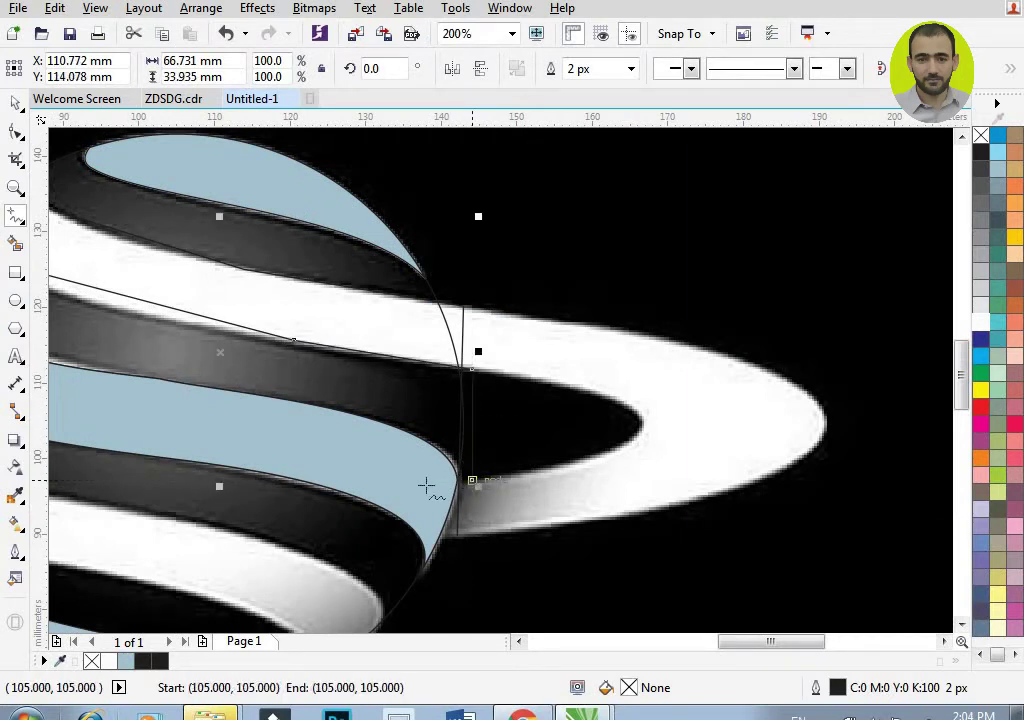
Step: Convert the first two segments of the upper white stripe's top line to curves and bend them to fit the stripe's edge
scroll(478, 460, "up", 2)
scroll(482, 465, "down", 2)
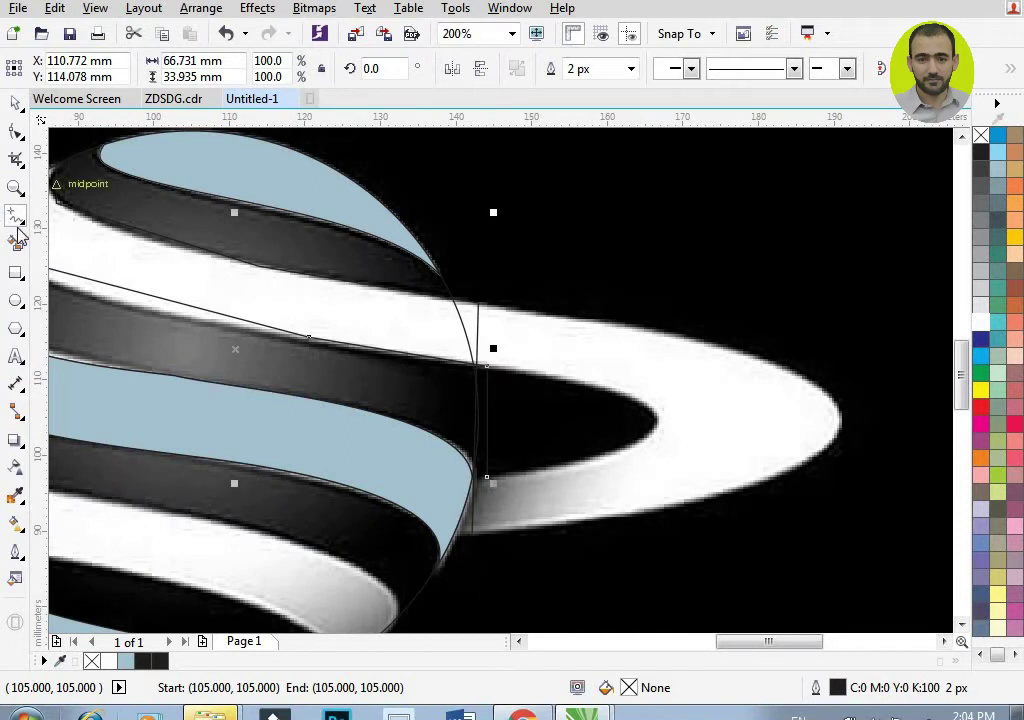
scroll(436, 323, "down", 1)
left_click(16, 131)
scroll(247, 252, "up", 3)
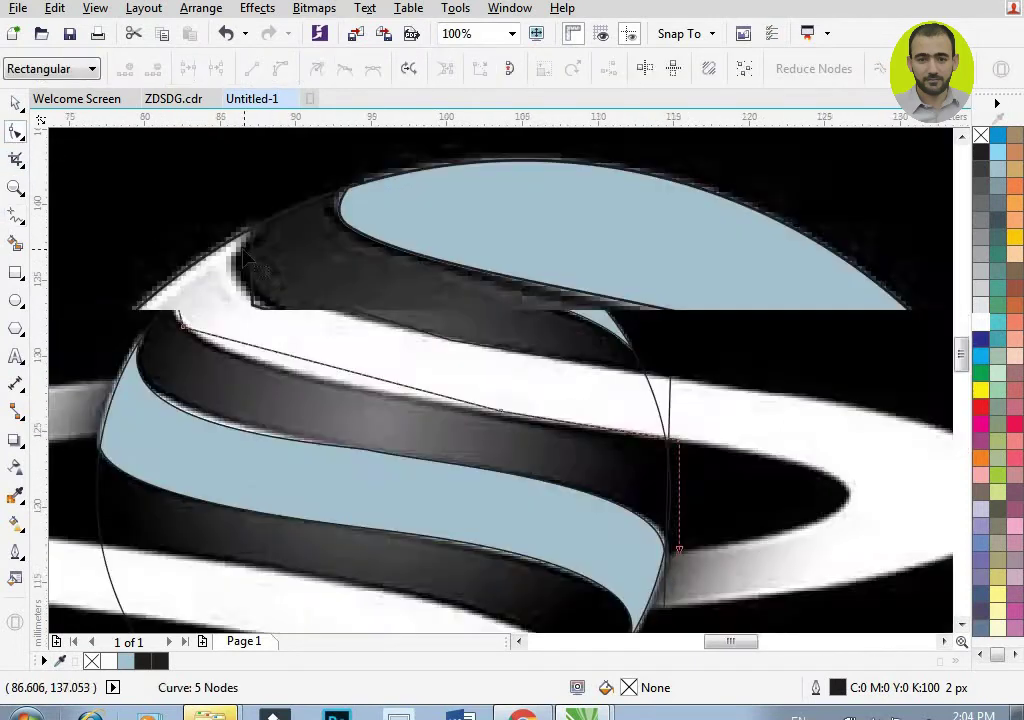
right_click(260, 290)
left_click(320, 374)
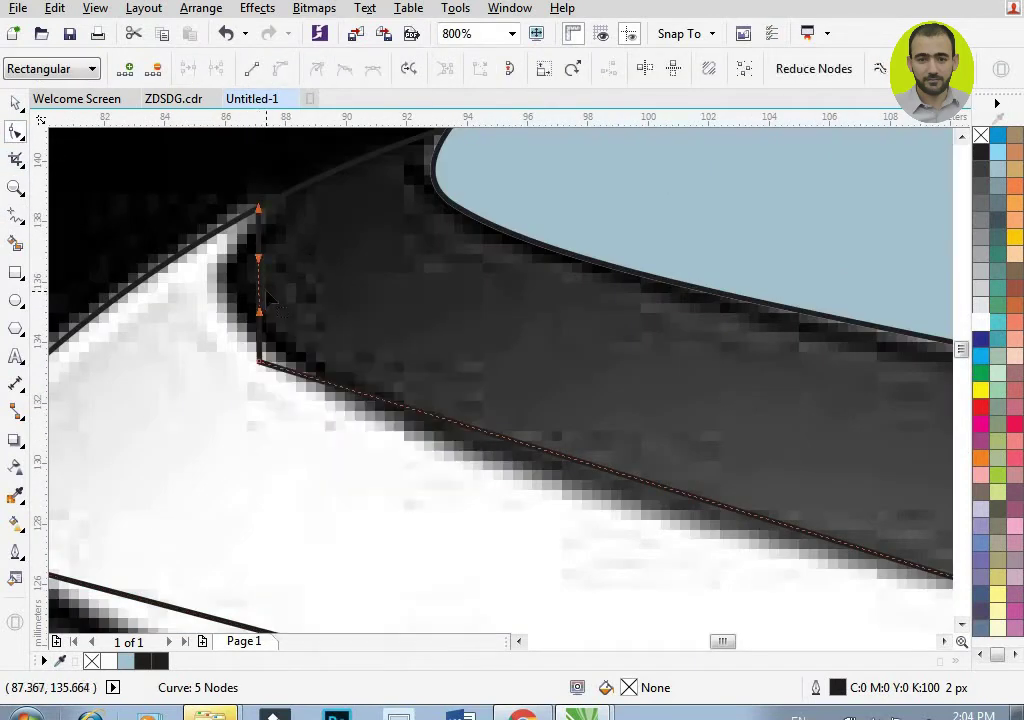
left_click_drag(261, 287, 220, 289)
scroll(175, 266, "down", 1)
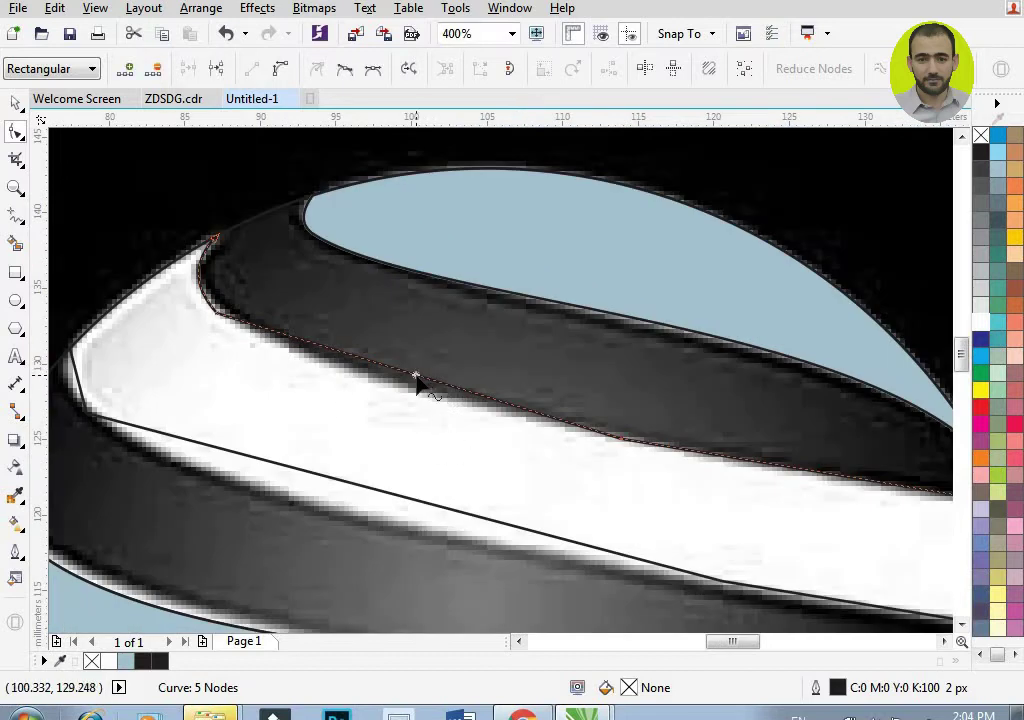
right_click(416, 385)
left_click(472, 160)
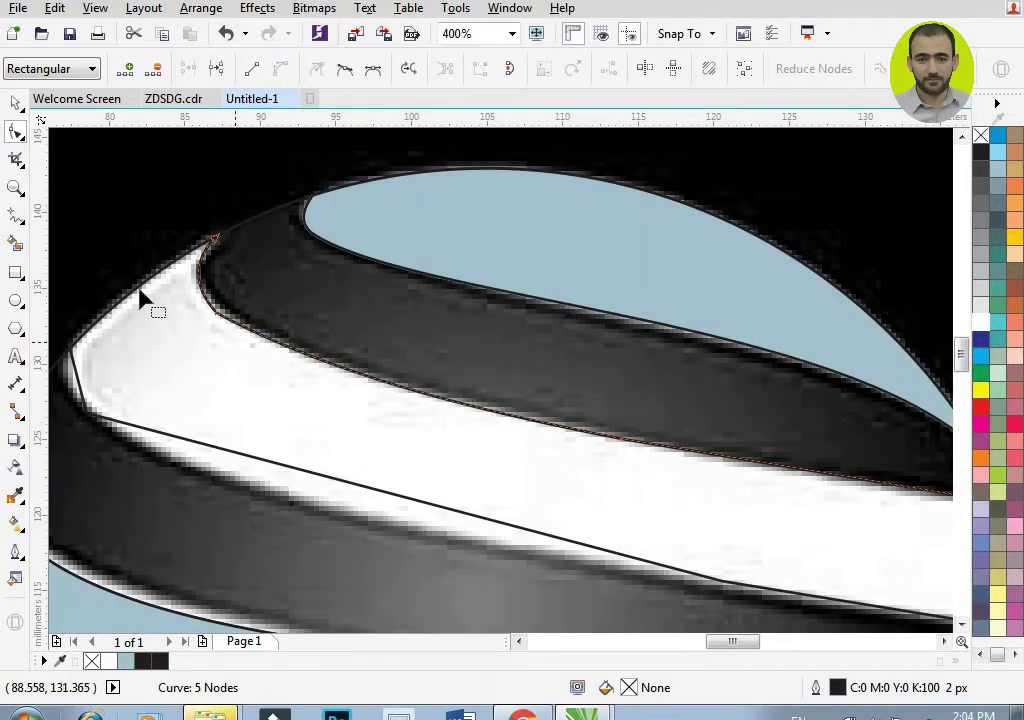
Step: Convert the top line's last segment to a curve, bend it around the ring's outer right end and add a fitting node on the lower edge
scroll(642, 485, "down", 1)
scroll(563, 443, "down", 1)
right_click(531, 448)
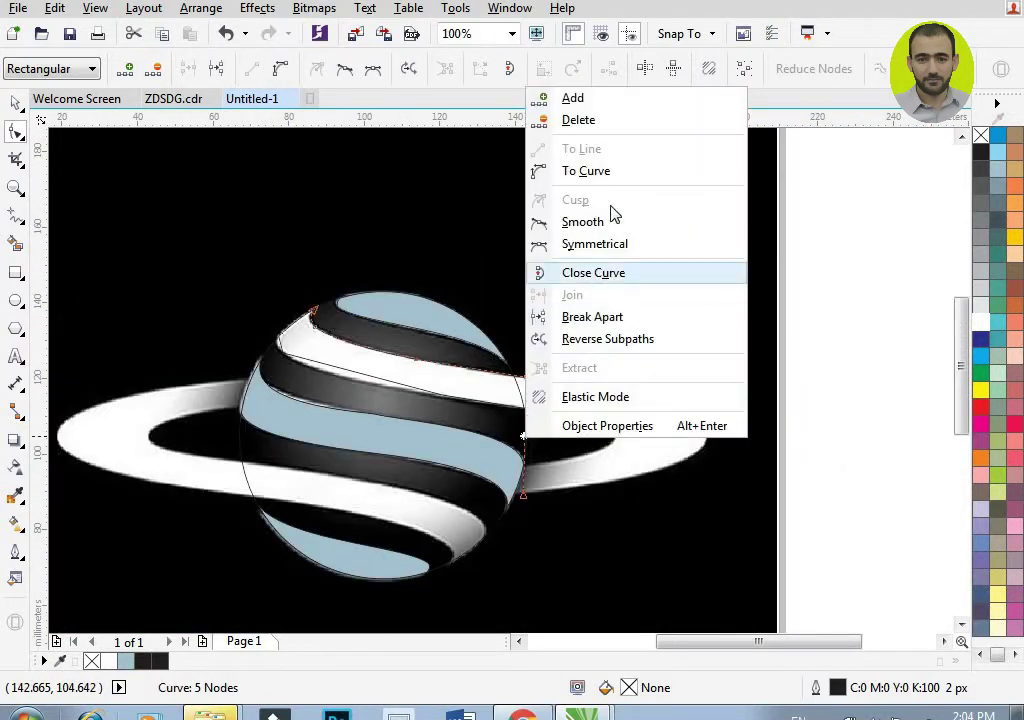
left_click(571, 98)
left_click_drag(533, 452, 702, 436)
scroll(700, 440, "up", 1)
double_click(489, 509)
left_click_drag(489, 509, 498, 533)
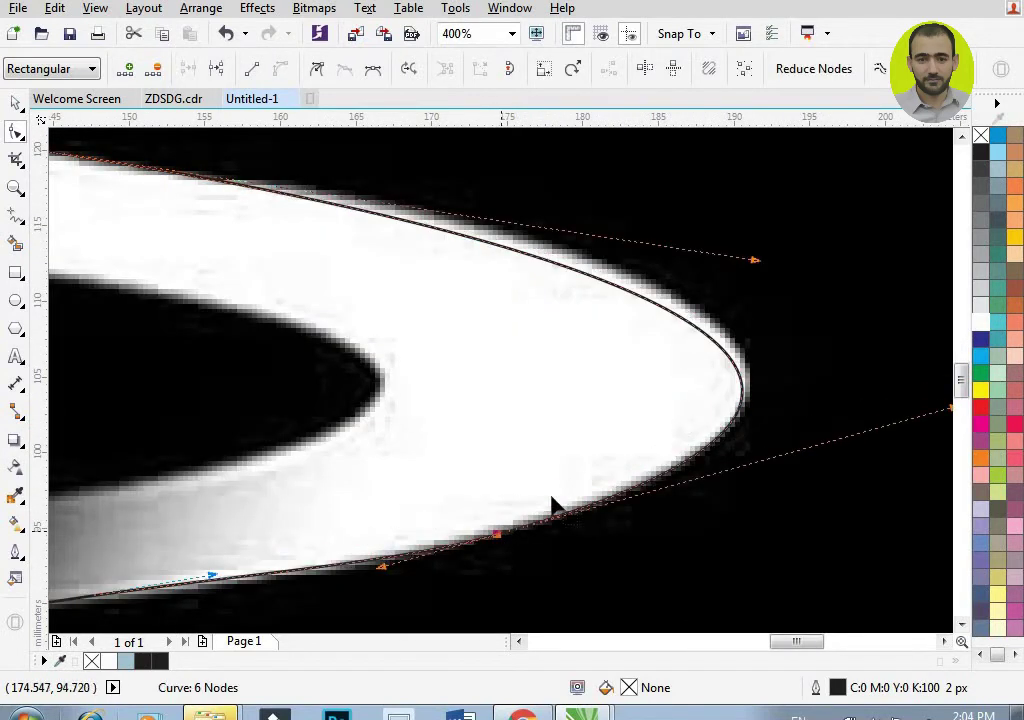
scroll(704, 247, "down", 2)
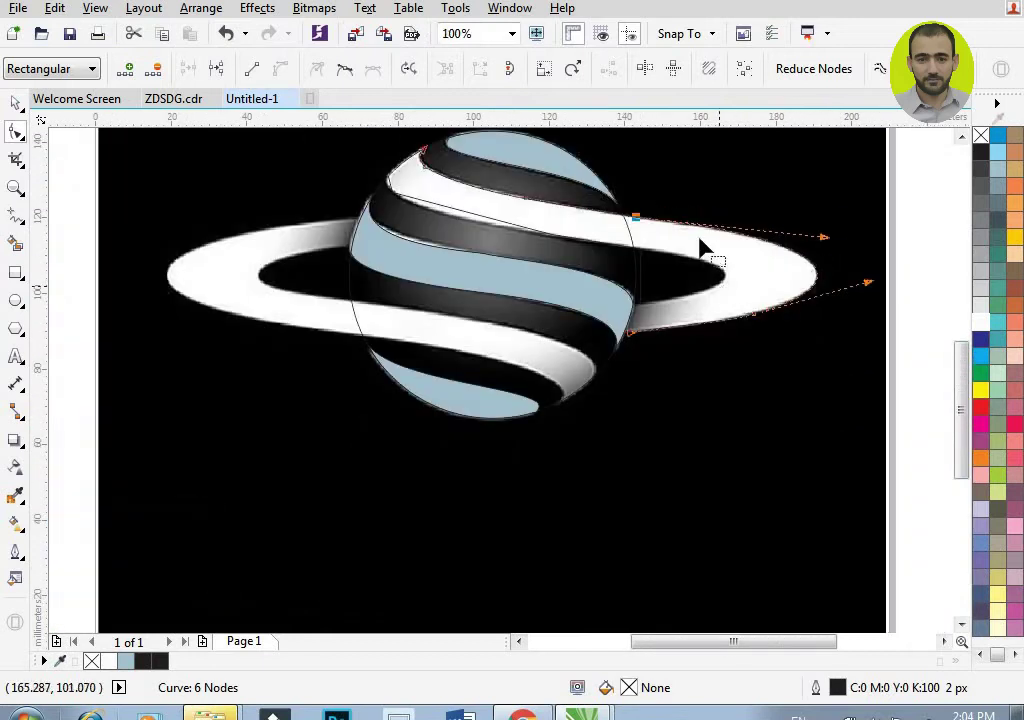
scroll(201, 194, "up", 1)
scroll(140, 160, "down", 1)
scroll(140, 160, "up", 3)
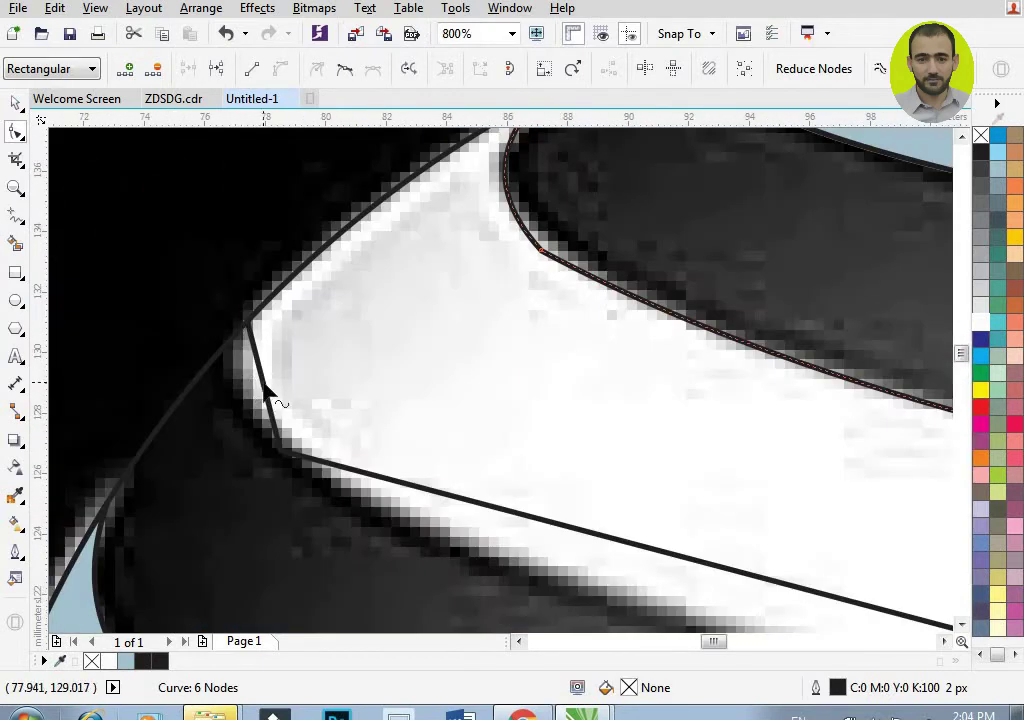
right_click(264, 384)
left_click(341, 117)
left_click_drag(265, 386, 240, 406)
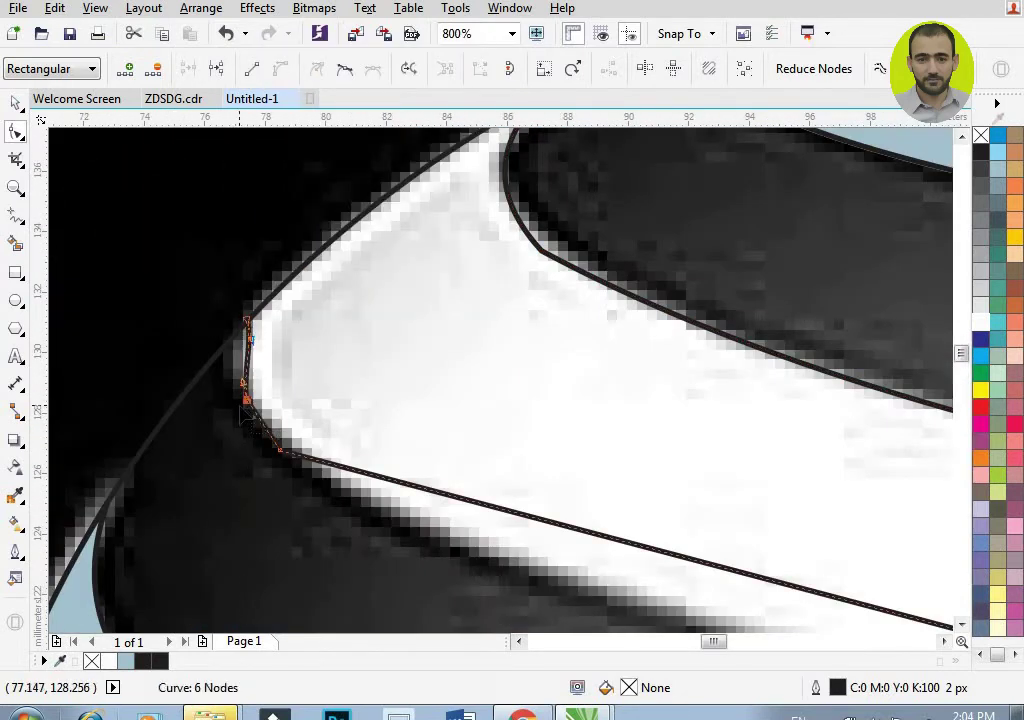
key("ctrl+z")
key("Delete")
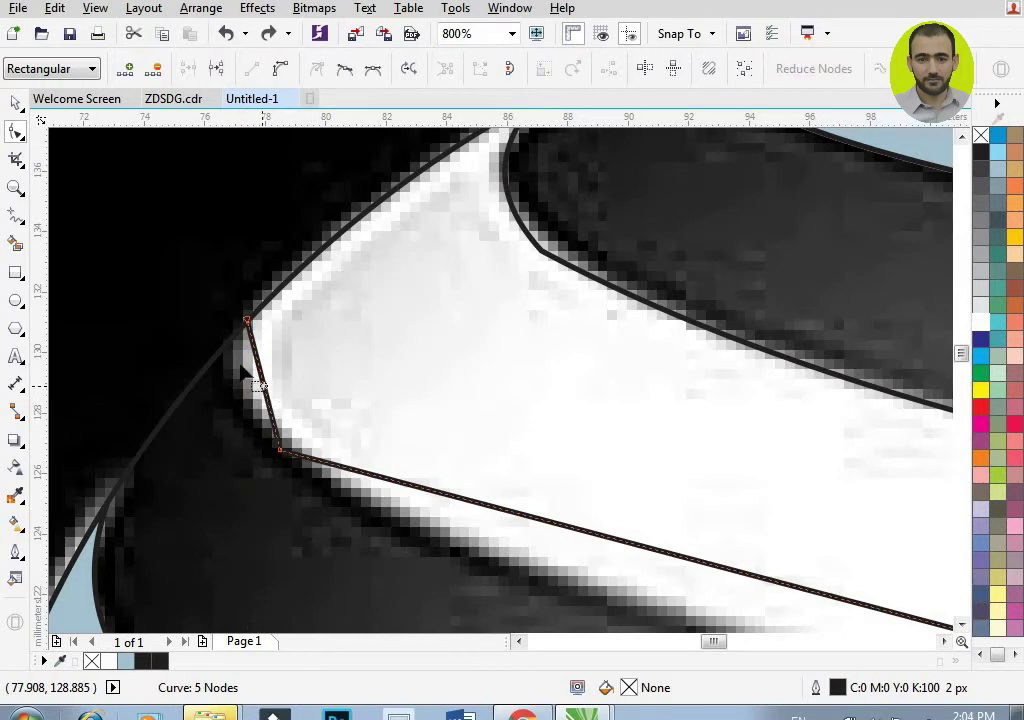
Step: Bend the short left segment of the upper white stripe's lower line to follow the stripe's rounded tip, removing the extra node
scroll(242, 372, "down", 3)
scroll(530, 432, "up", 1)
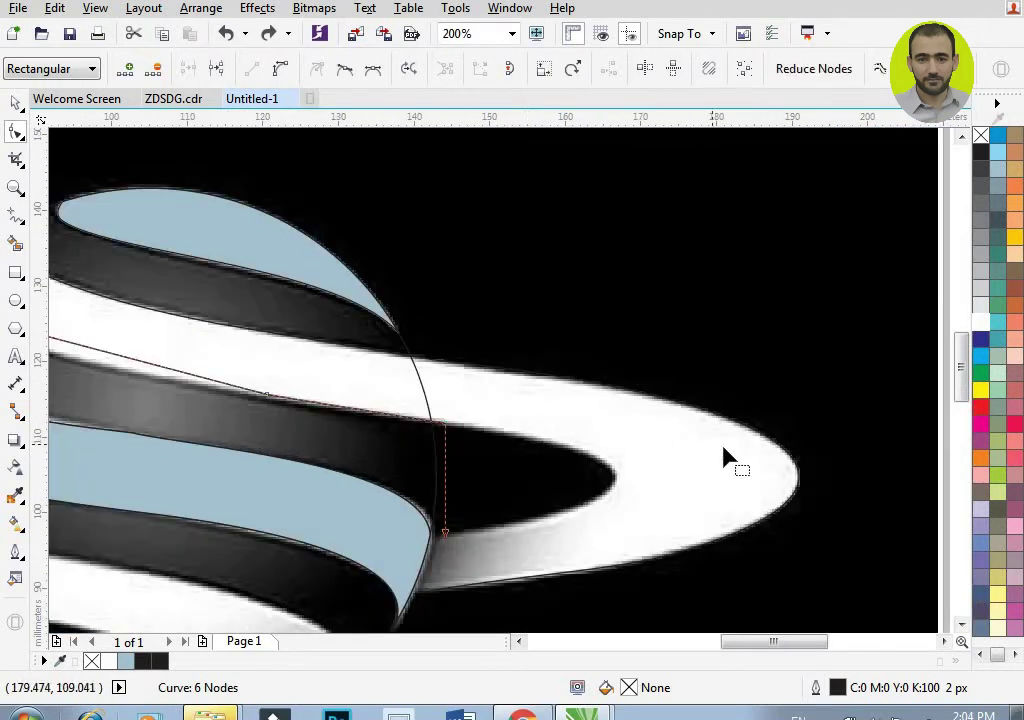
scroll(723, 450, "down", 1)
scroll(345, 372, "up", 4)
left_click_drag(427, 423, 378, 459)
left_click_drag(405, 340, 356, 342)
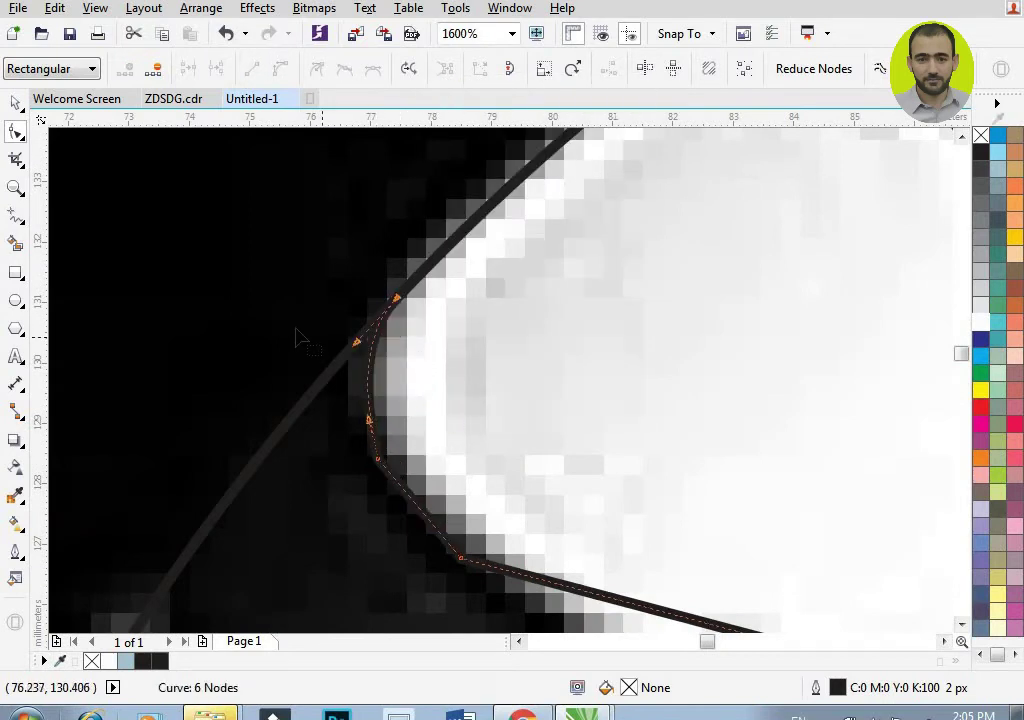
scroll(300, 340, "up", 1)
double_click(282, 285)
Step: Convert the long segment of the lower line to a curve and bend it down onto the white stripe's lower edge
scroll(265, 360, "down", 2)
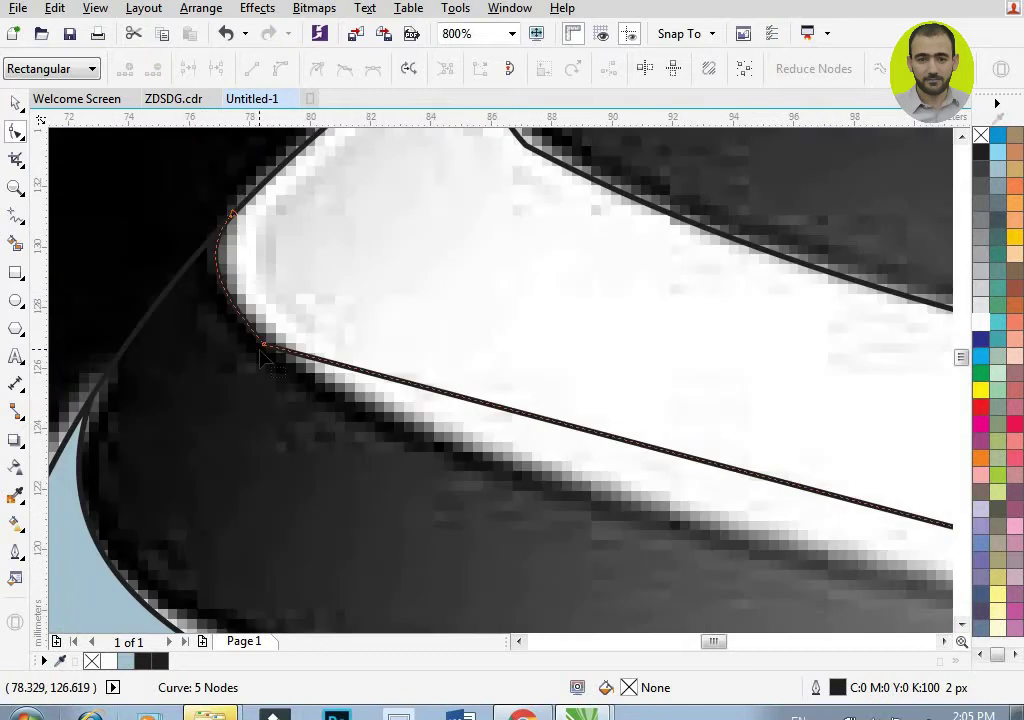
scroll(265, 360, "down", 1)
right_click(487, 413)
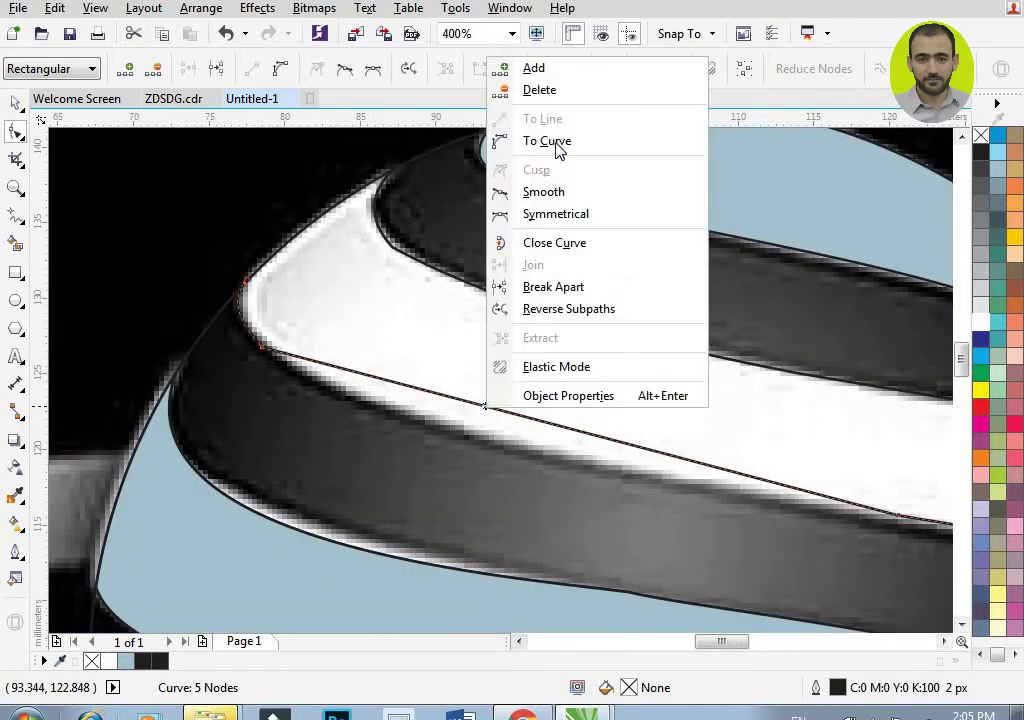
left_click(552, 140)
left_click_drag(480, 413, 492, 490)
Step: Convert the lower line's vertical segment to a curve, bend it around the ring's inner edge and add a node on its lower part
scroll(407, 420, "down", 2)
scroll(407, 447, "up", 1)
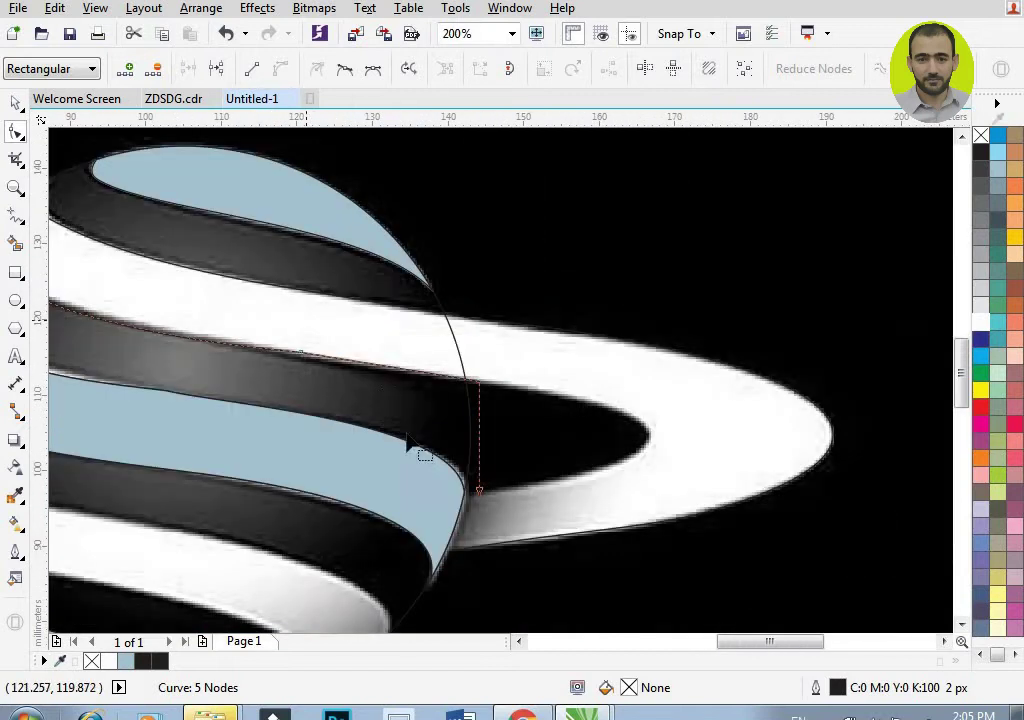
right_click(481, 444)
left_click(542, 176)
left_click_drag(481, 444, 648, 442)
scroll(580, 471, "up", 2)
double_click(566, 456)
left_click_drag(566, 457, 578, 500)
Step: Move the inner ring line's end node to where the circle meets the middle blue stripe and fit its last segment to the ring's edge
scroll(578, 500, "down", 1)
scroll(515, 467, "up", 2)
left_click_drag(620, 357, 498, 353)
scroll(521, 361, "up", 2)
scroll(270, 418, "down", 4)
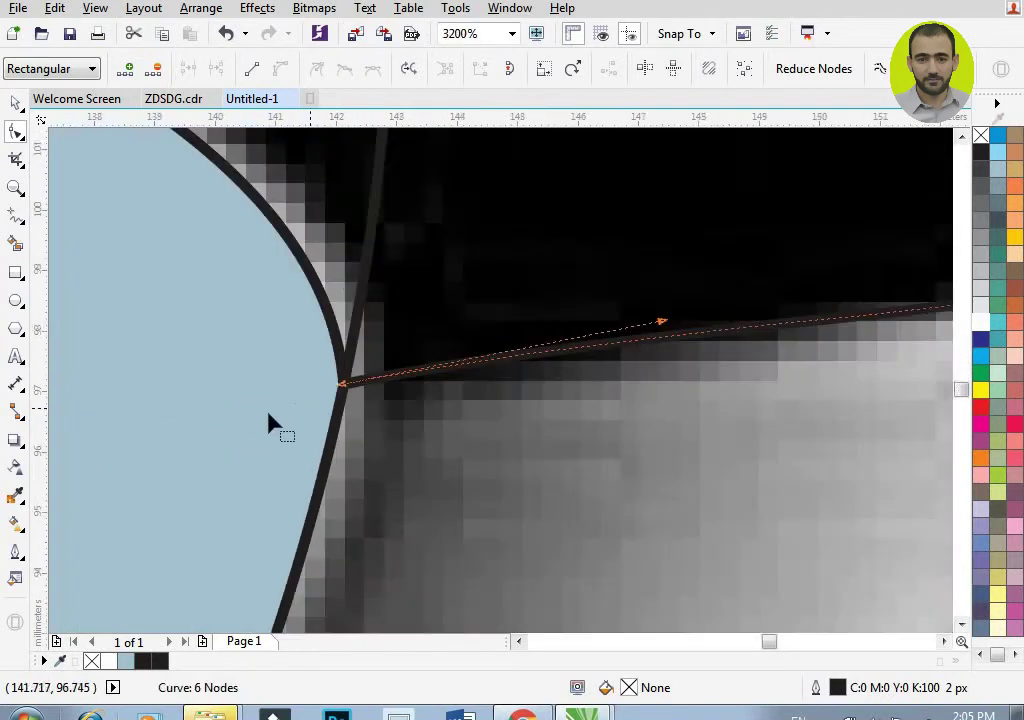
scroll(425, 402, "up", 1)
left_click(162, 411)
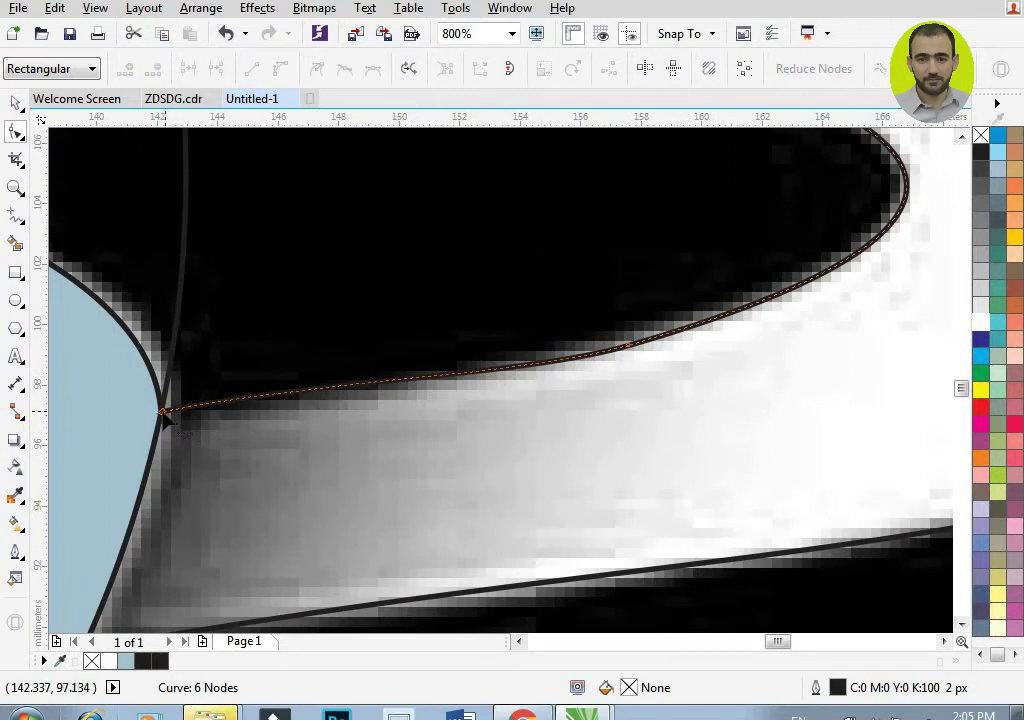
left_click_drag(318, 379, 325, 388)
Step: Undo the last fill of the upper white stripe
scroll(490, 464, "down", 3)
scroll(378, 432, "up", 3)
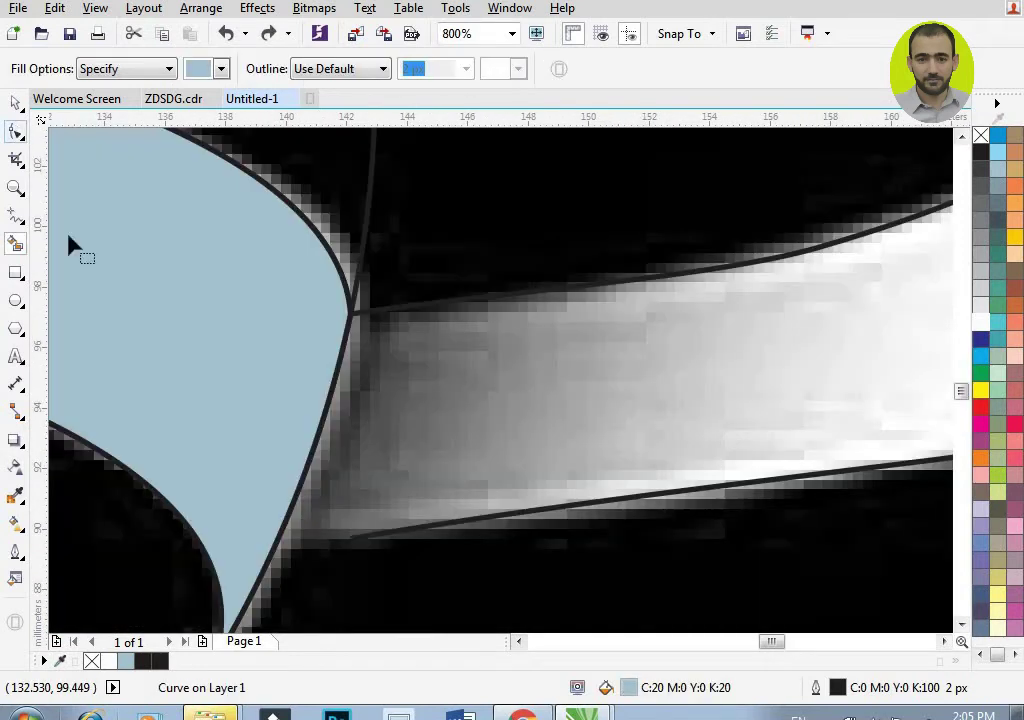
key("ctrl+z")
left_click(372, 536)
scroll(375, 516, "down", 3)
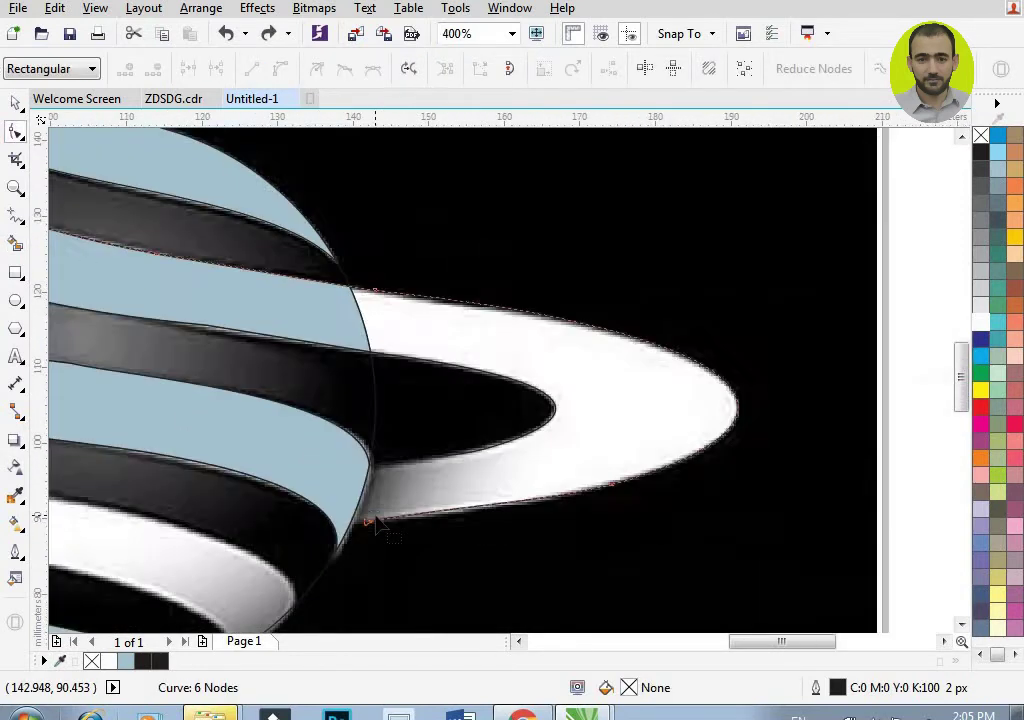
key("ctrl+z")
Step: Extend the outer ring line's end node to the middle stripe's edge on the sphere and reshape the segment along the ring's lower edge
scroll(363, 546, "up", 2)
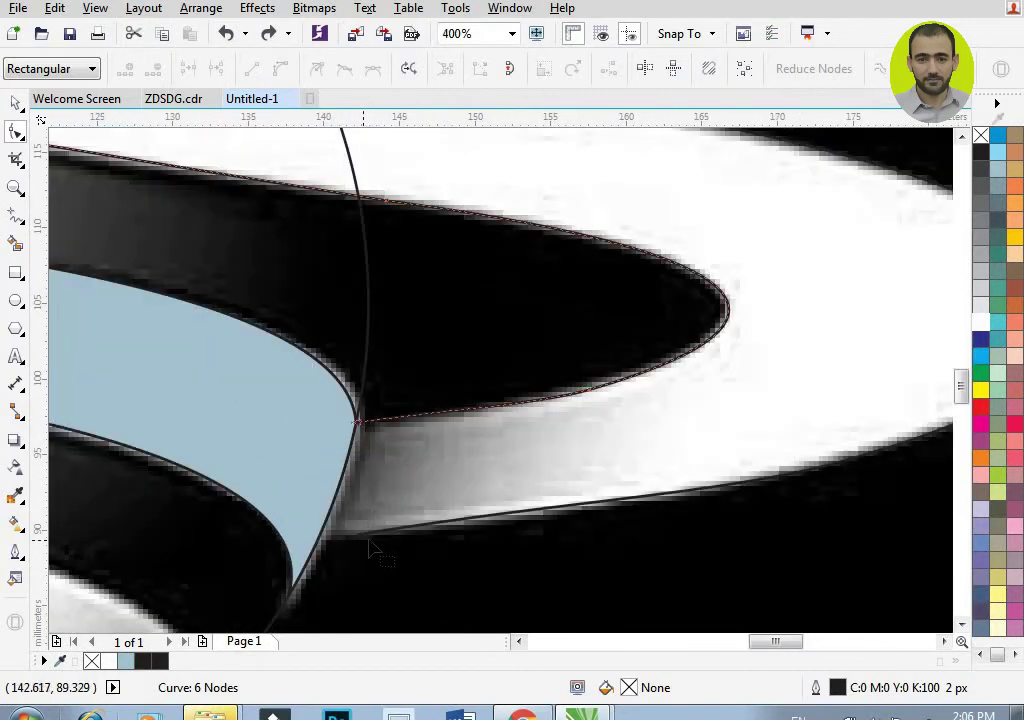
scroll(352, 531, "up", 2)
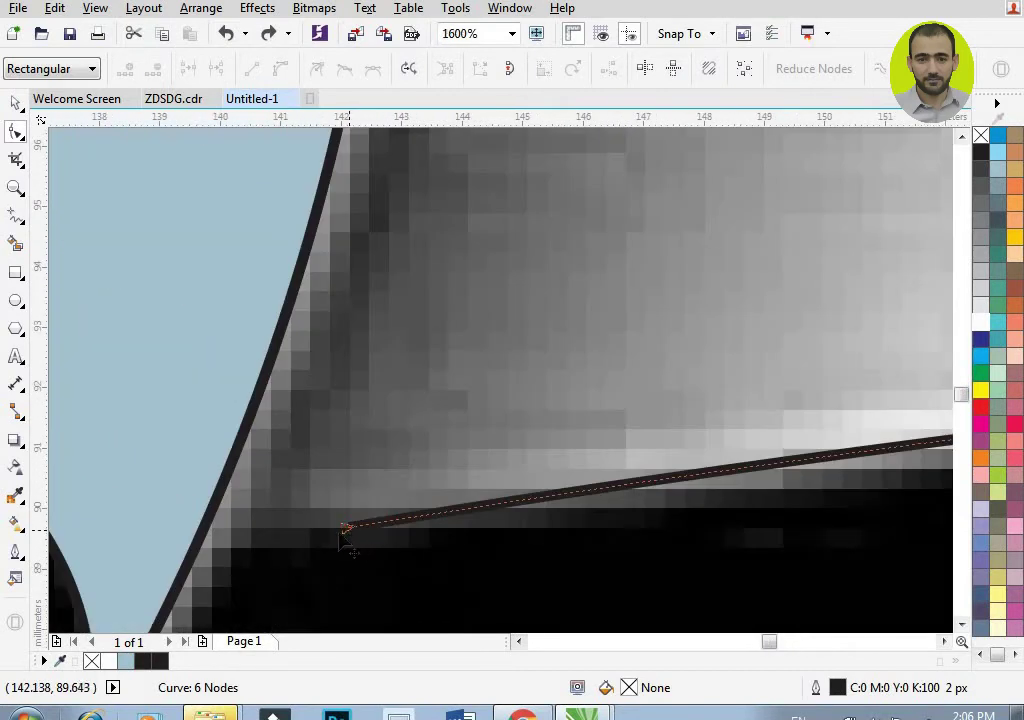
left_click_drag(345, 527, 203, 525)
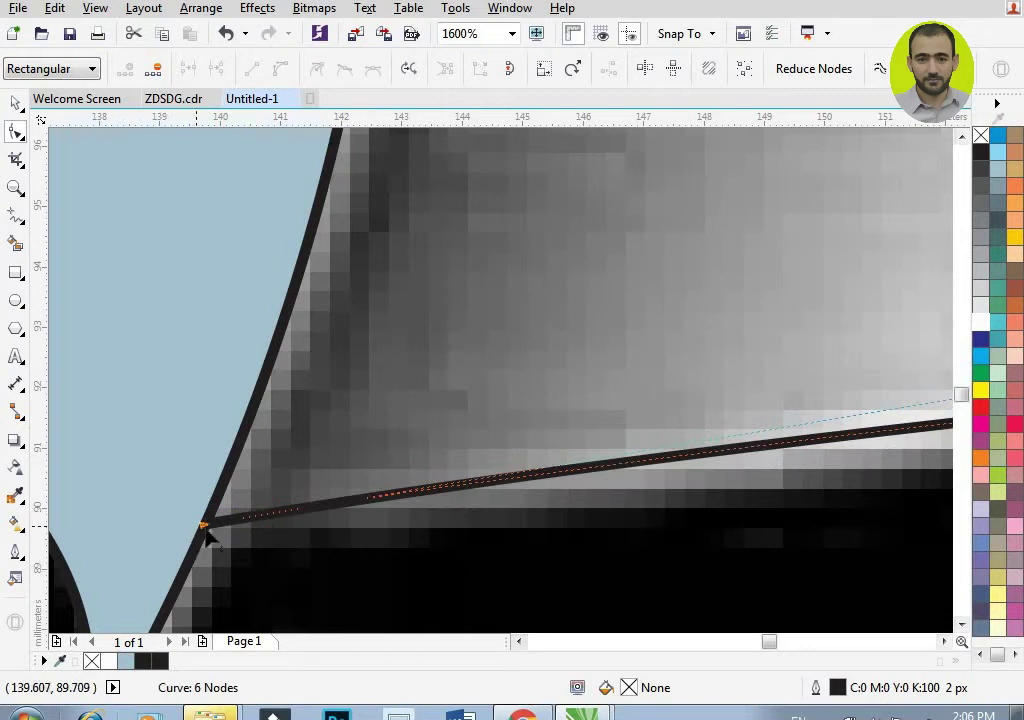
key("Delete")
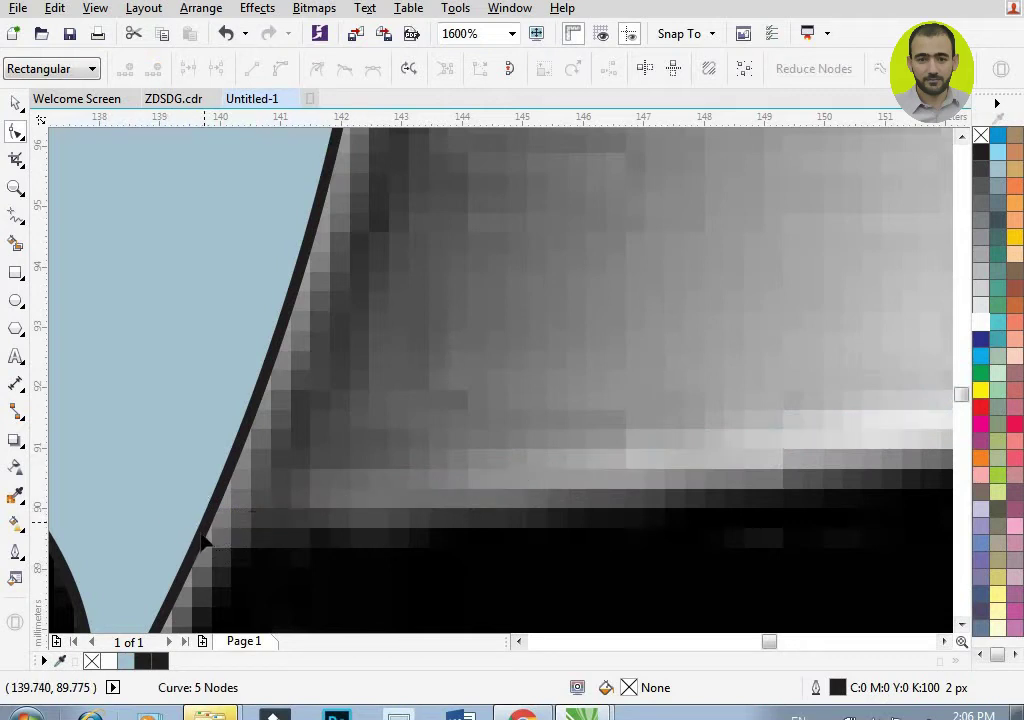
key("ctrl+z")
scroll(213, 537, "down", 2)
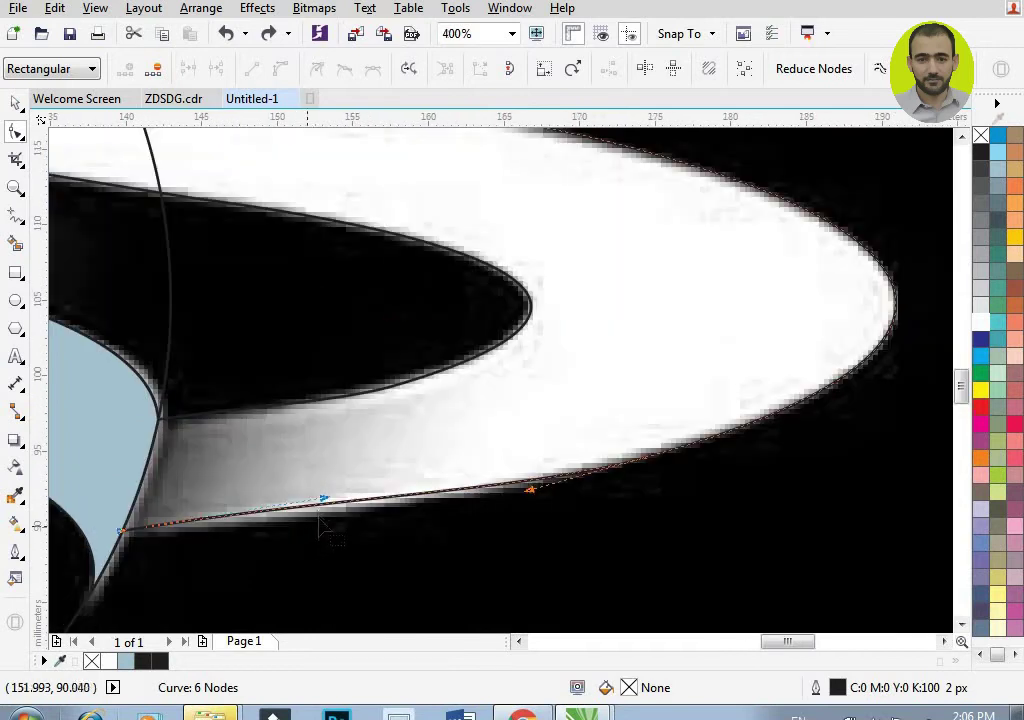
left_click_drag(326, 501, 333, 534)
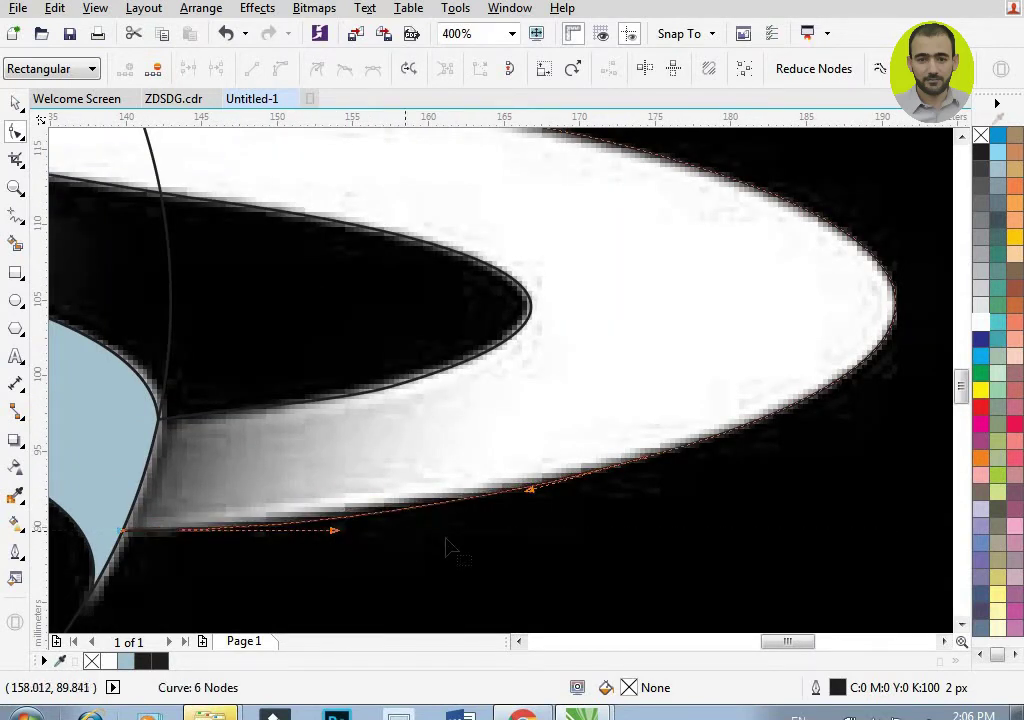
scroll(342, 497, "down", 2)
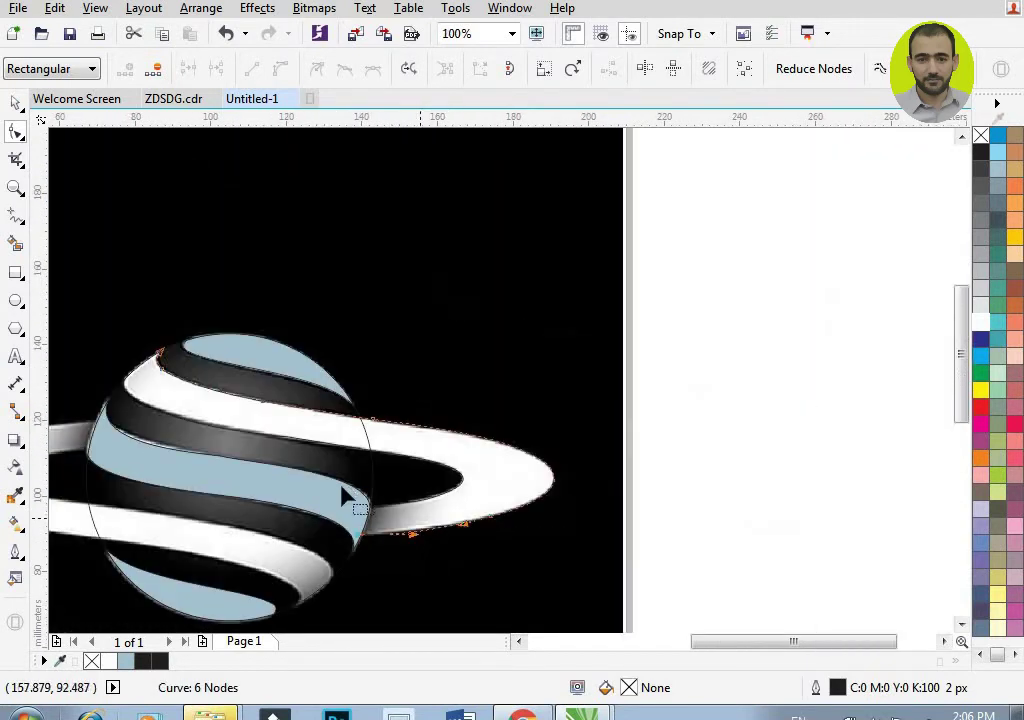
Step: Smart-fill the right part of the ring and the upper white stripe with the pale blue C:20 M:0 Y:0 K:20
left_click(15, 243)
left_click(432, 438)
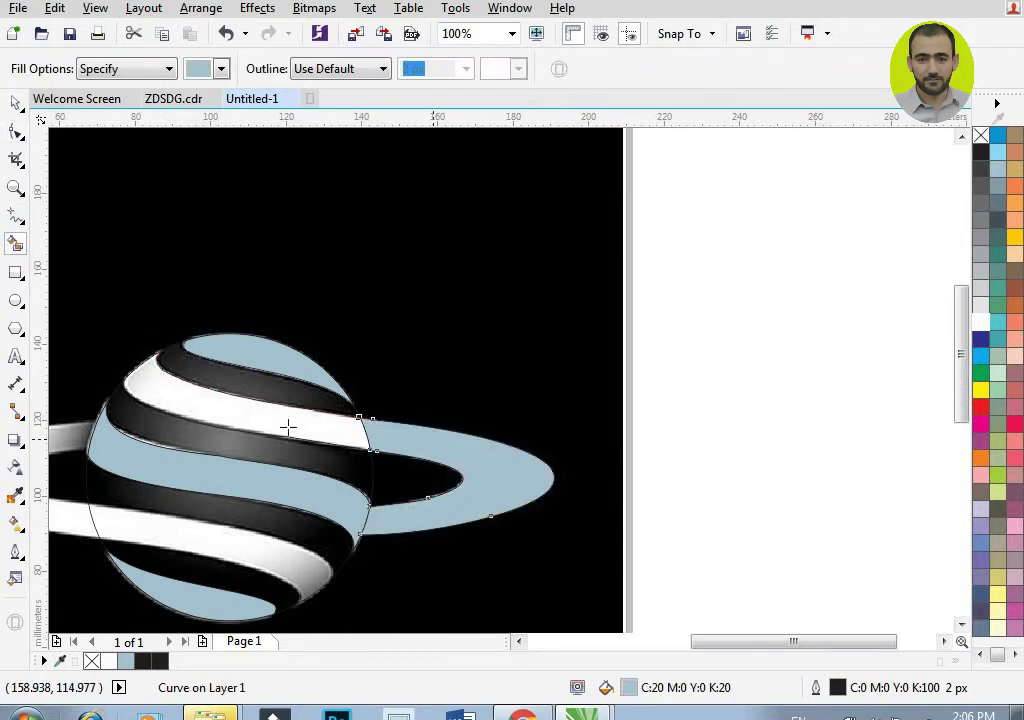
left_click(296, 425)
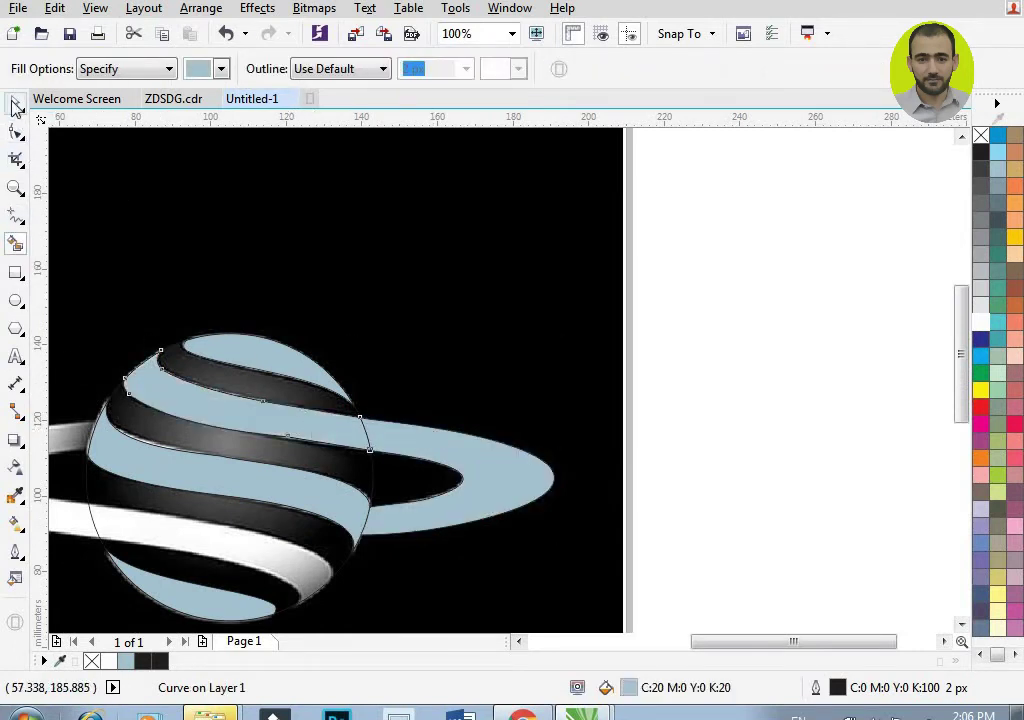
Step: Select the filled upper stripe together with the filled ring part and weld them into one shape
left_click(15, 103)
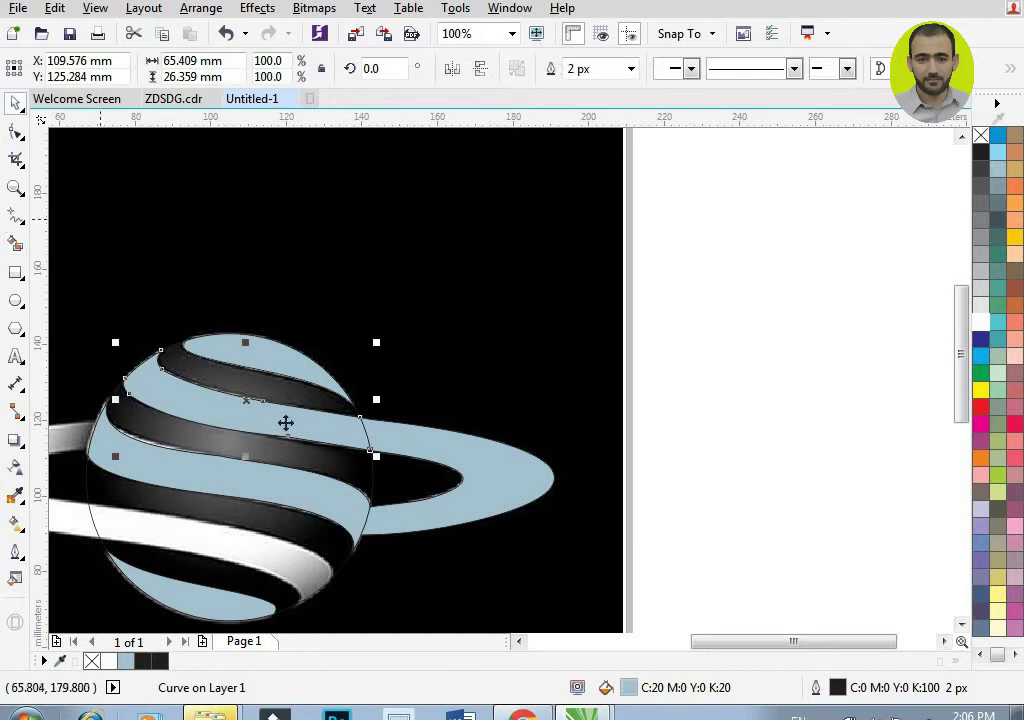
left_click(452, 446, "shift")
left_click(553, 70)
Step: Duplicate the welded stripe-and-ring shape and mirror the copy both horizontally and vertically
scroll(480, 320, "down", 2)
key("ctrl+d")
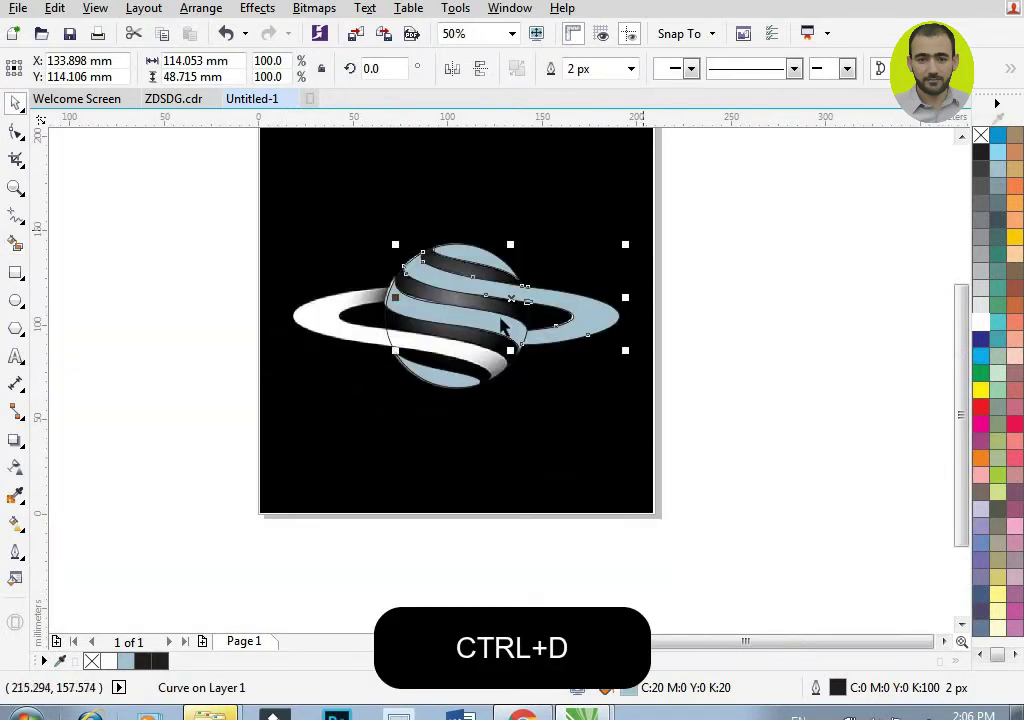
scroll(502, 318, "up", 2)
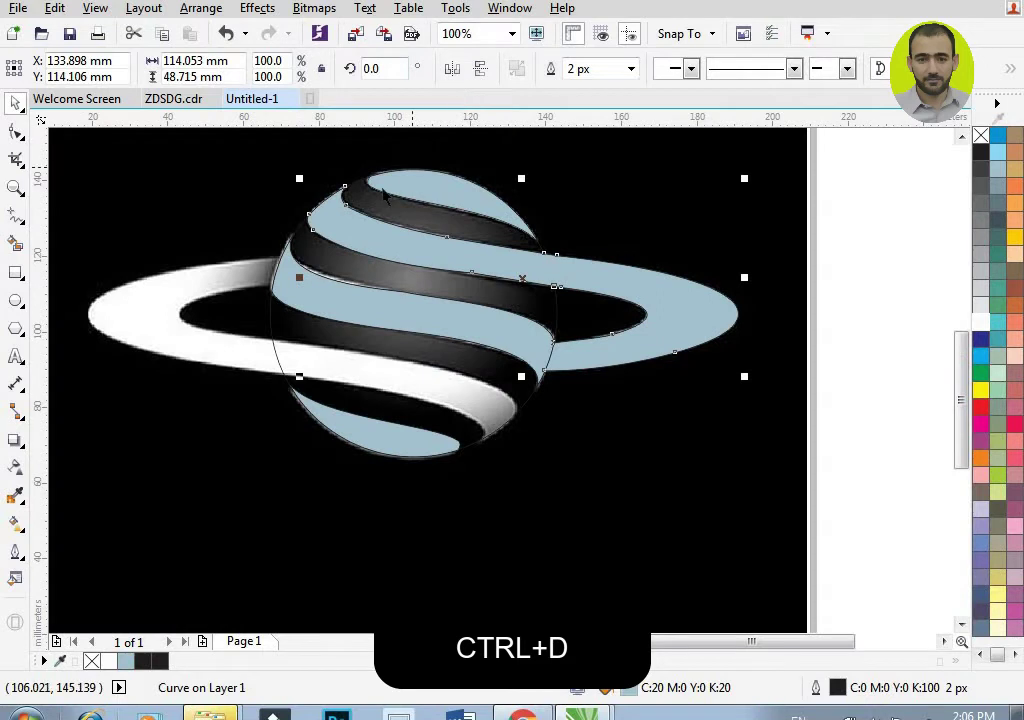
left_click(451, 73)
left_click(480, 71)
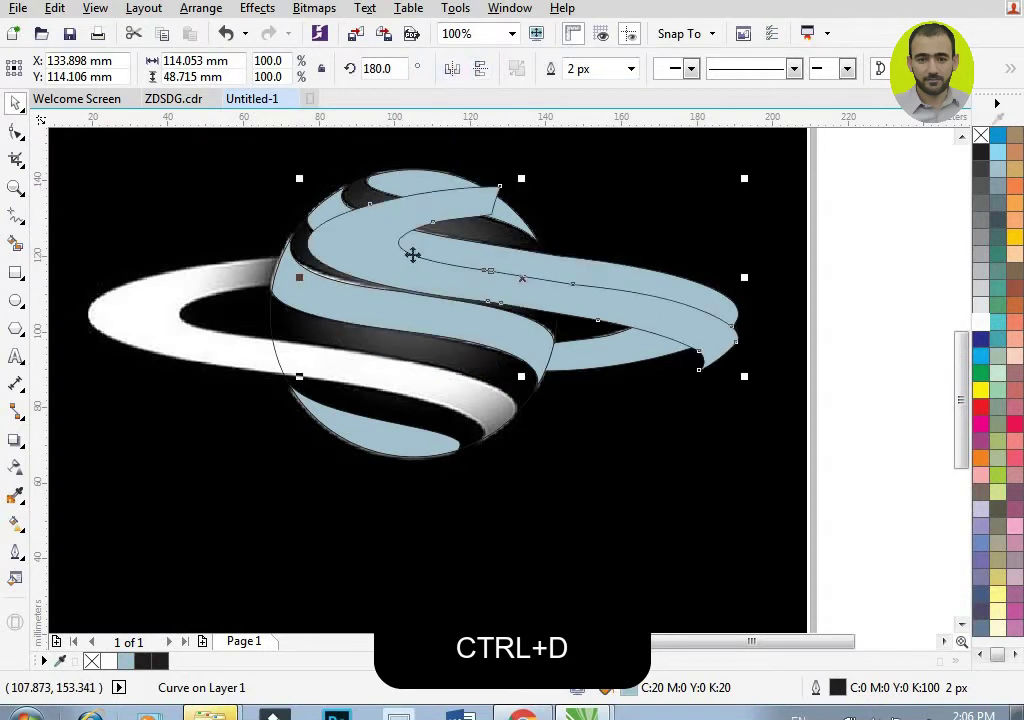
Step: Position the mirrored copy over the lower white stripe and the ring's left part, centred at about X 75.6 mm, Y 95.6 mm
left_click_drag(398, 260, 182, 326)
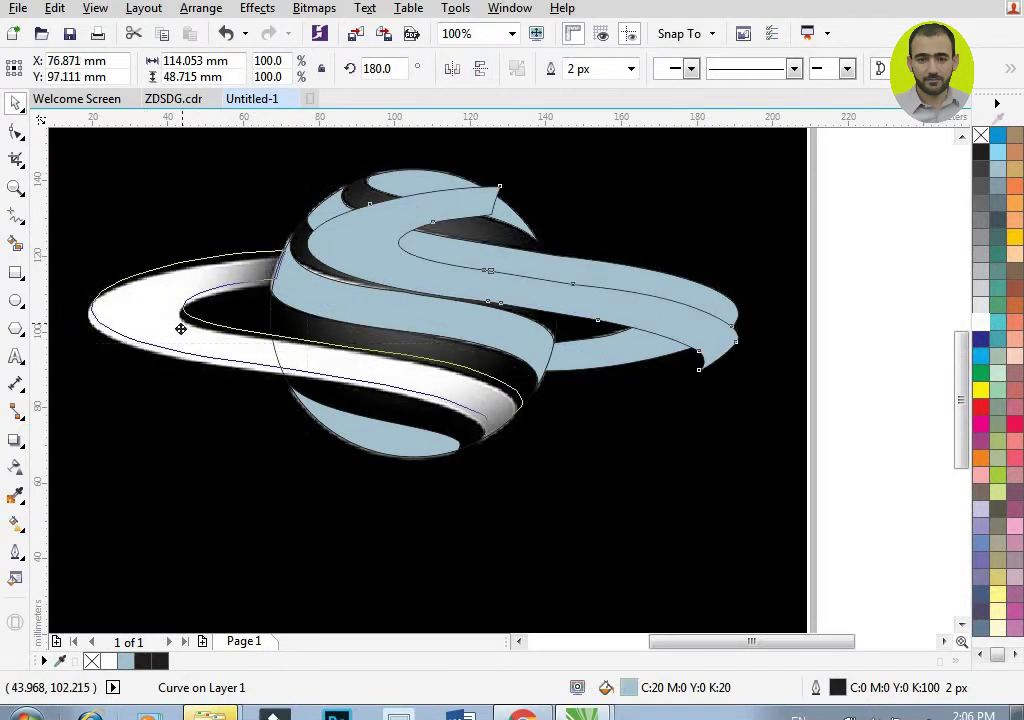
scroll(505, 420, "up", 4)
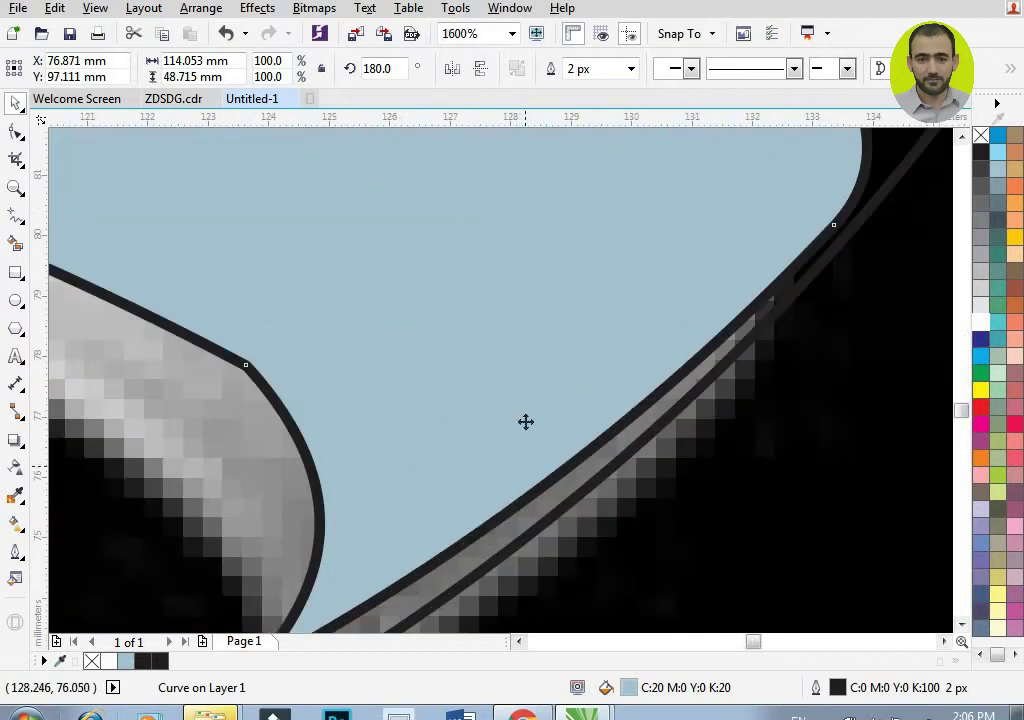
left_click_drag(508, 450, 456, 522)
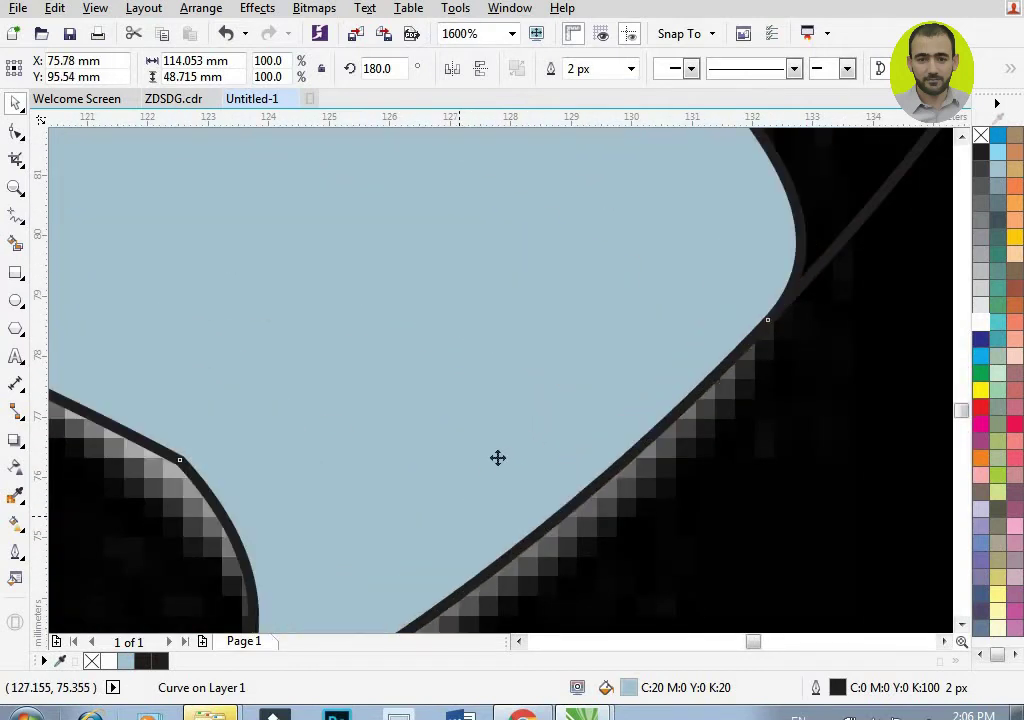
scroll(498, 443, "down", 1)
scroll(325, 599, "up", 2)
scroll(478, 514, "down", 1)
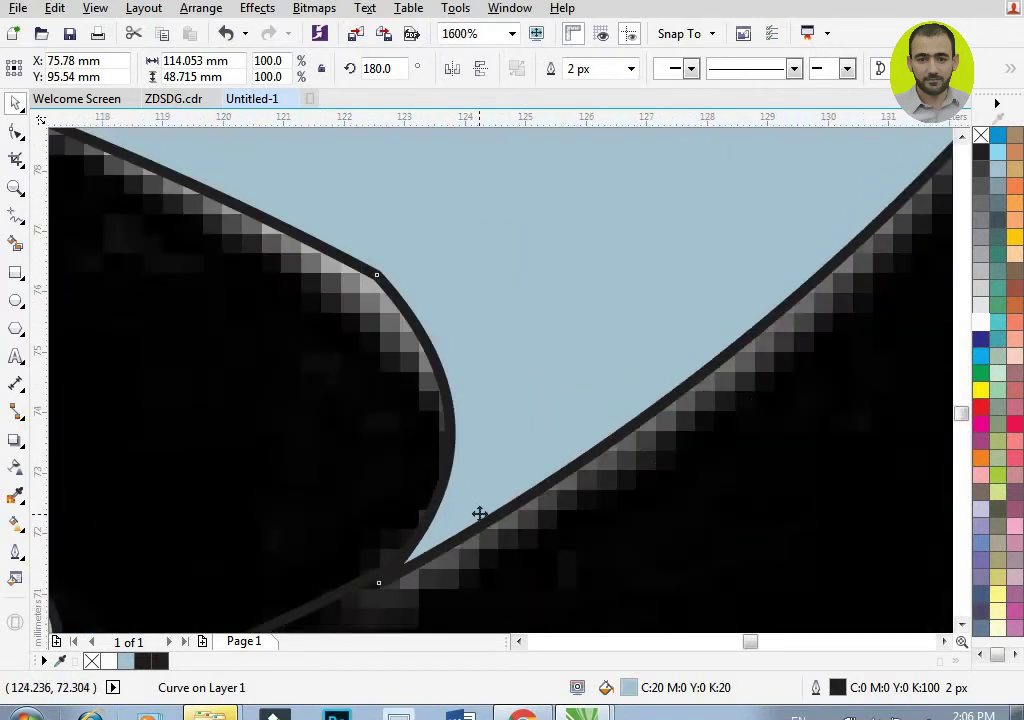
left_click_drag(471, 508, 463, 515)
Step: Move the upper end node of the left ring's curve onto the edge of the planet's middle stripe
scroll(463, 515, "down", 2)
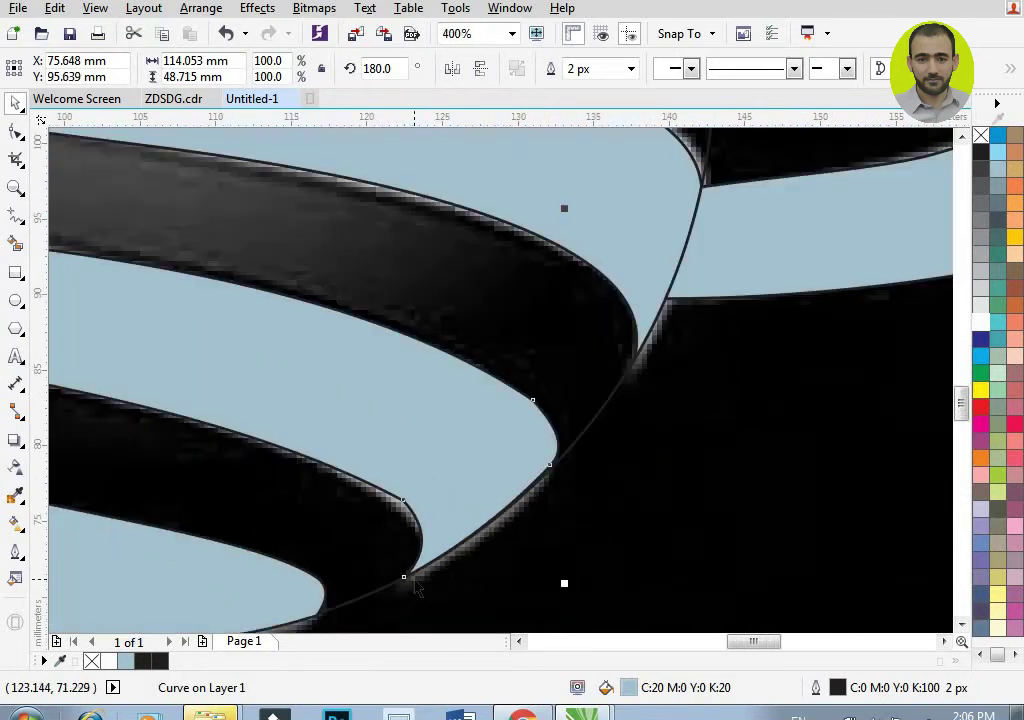
scroll(555, 545, "down", 2)
scroll(315, 393, "up", 3)
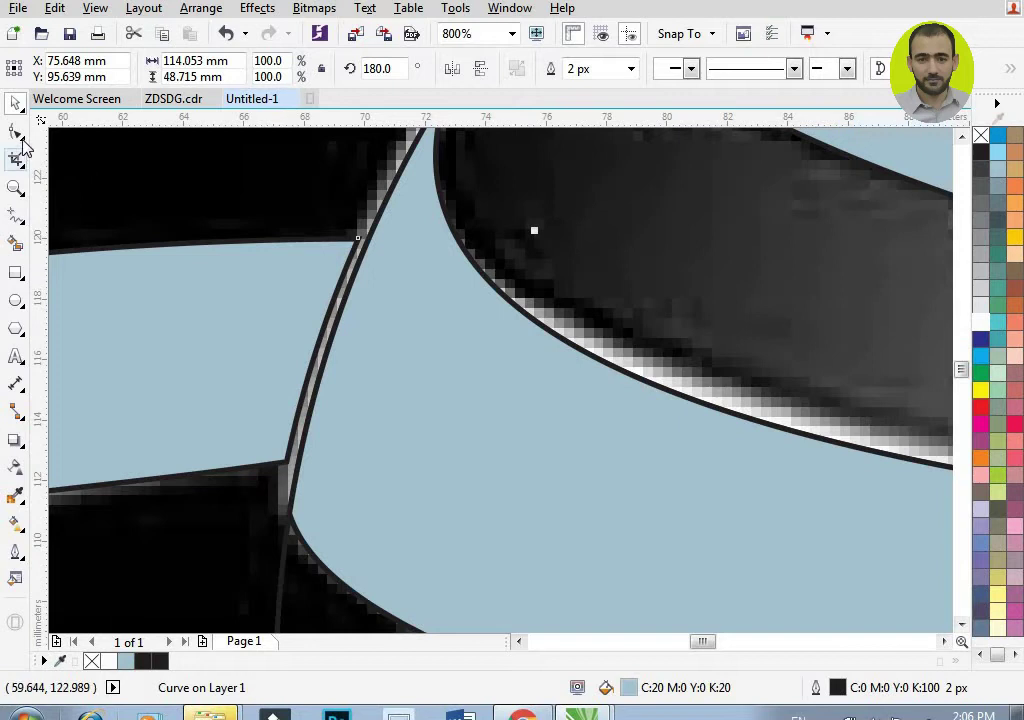
left_click(22, 139)
left_click(15, 137)
left_click(20, 138)
left_click(64, 131)
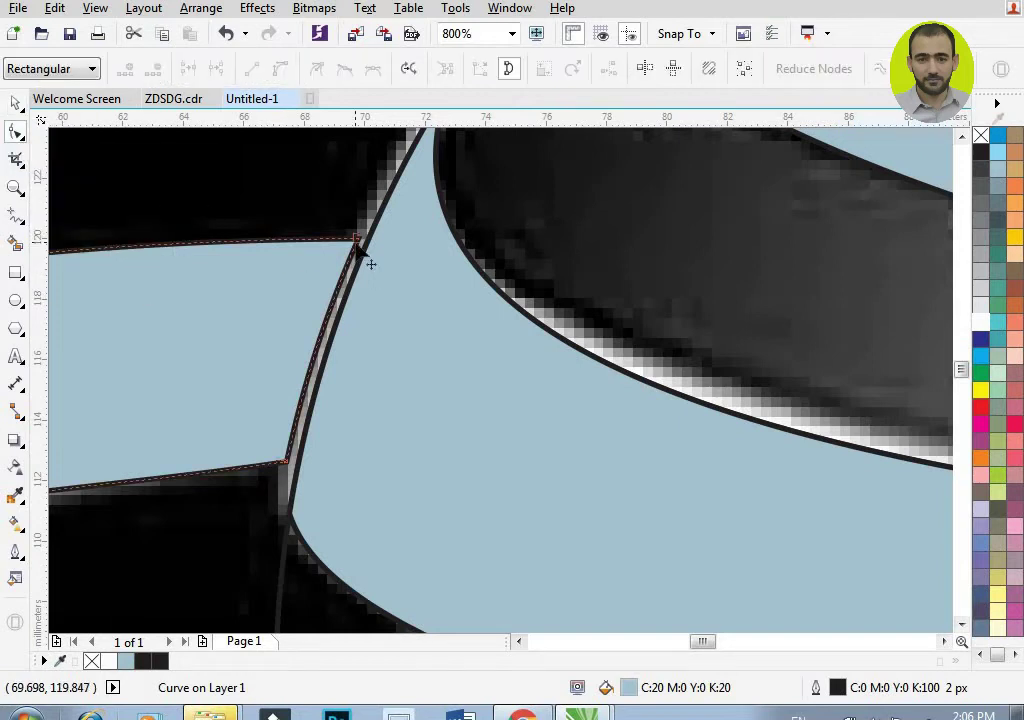
left_click_drag(356, 244, 367, 242)
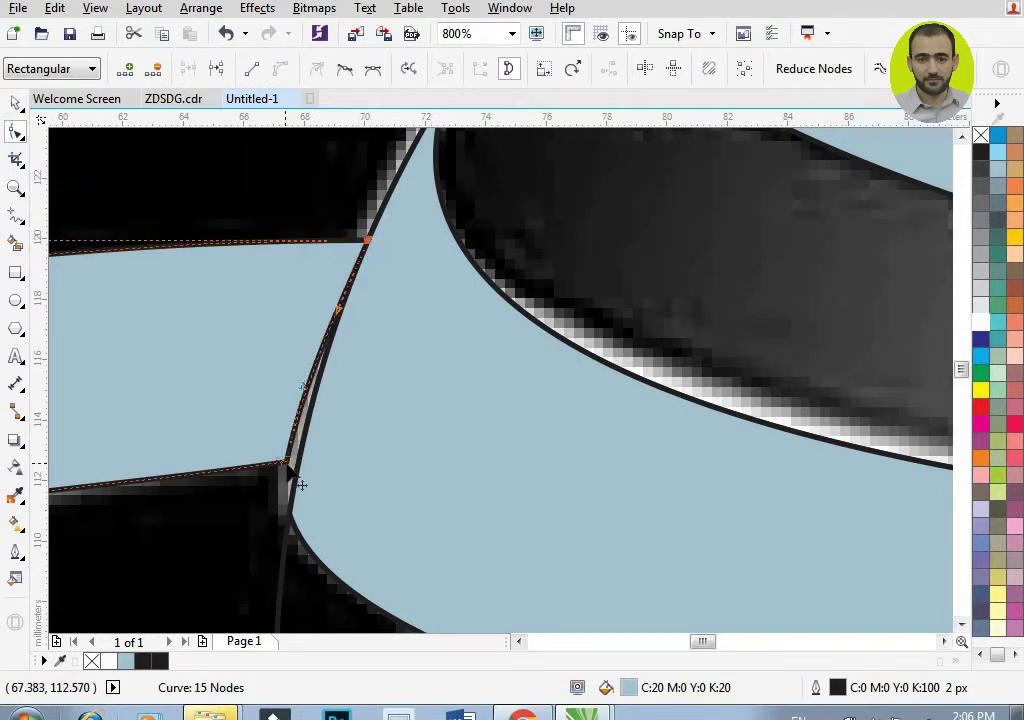
Step: Align the lower end node of the left ring's curve with the stripe edge to close the remaining gap
left_click_drag(286, 463, 299, 461)
scroll(300, 406, "up", 1)
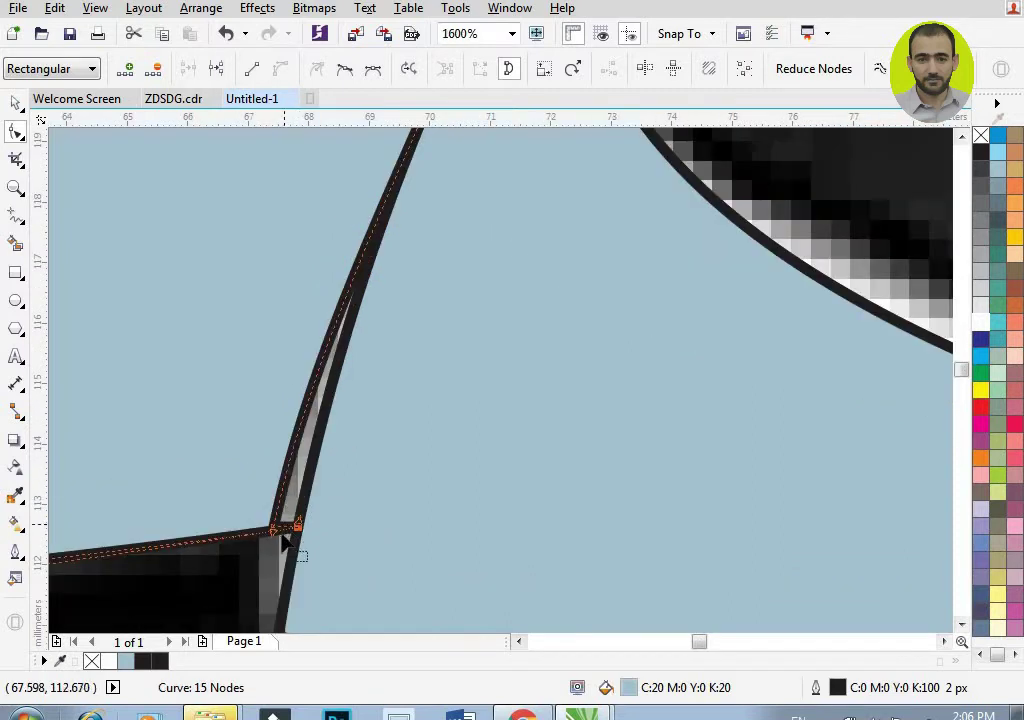
scroll(274, 530, "up", 2)
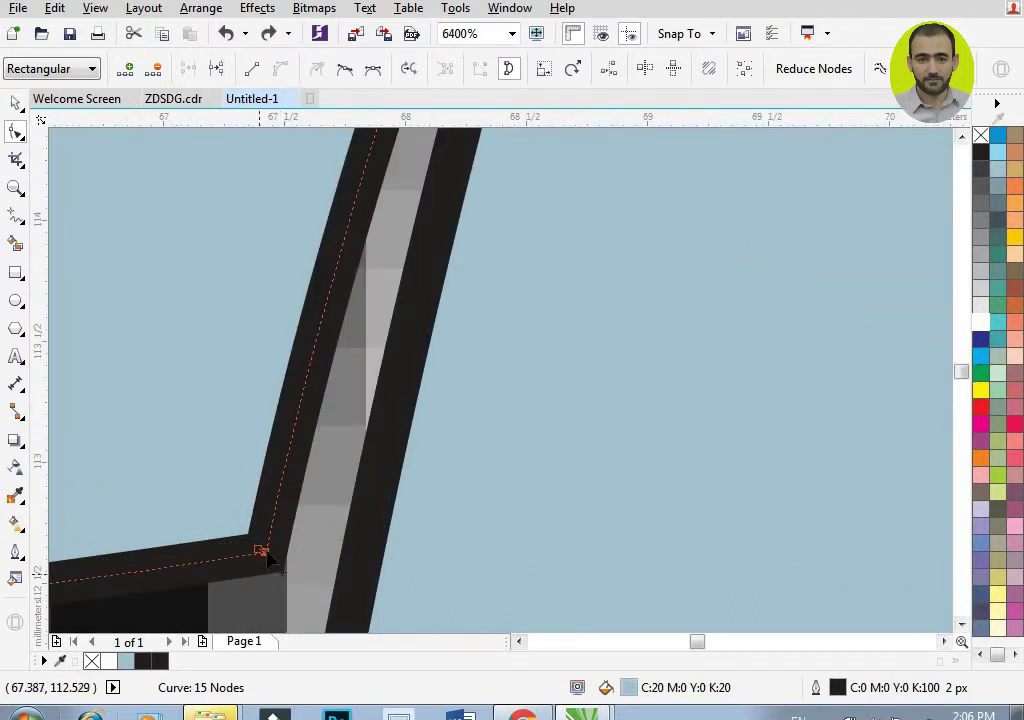
left_click_drag(288, 565, 386, 588)
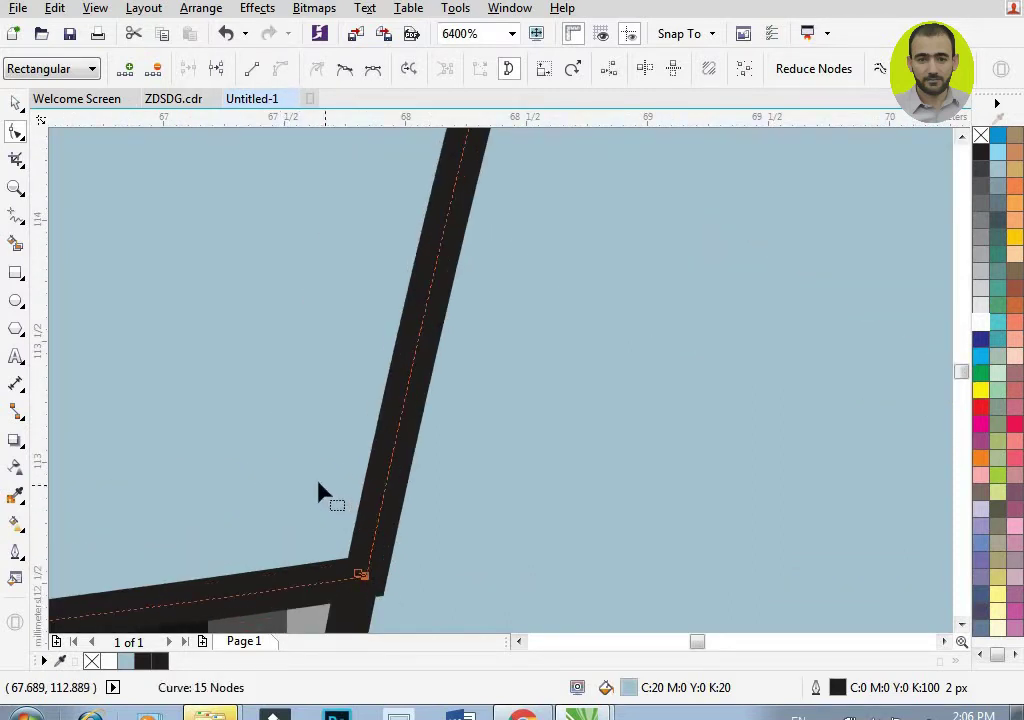
Step: Select all the traced planet and ring objects and move them off the reference image to about X 435.6 mm, Y 141.2 mm
scroll(330, 490, "down", 1)
scroll(339, 493, "down", 6)
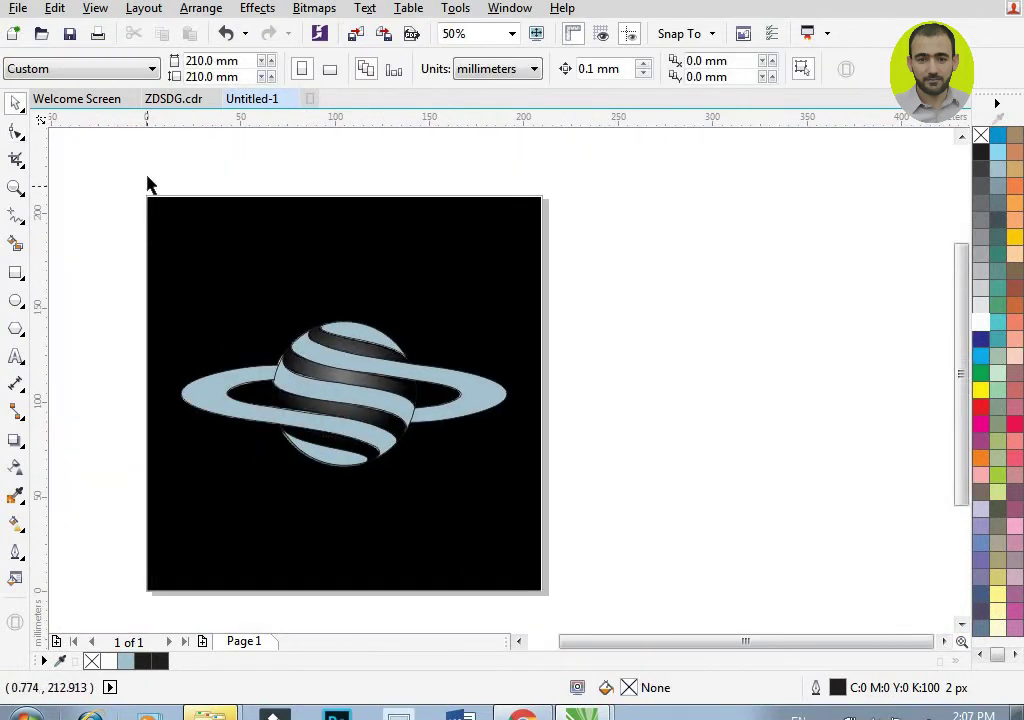
left_click_drag(148, 184, 581, 569)
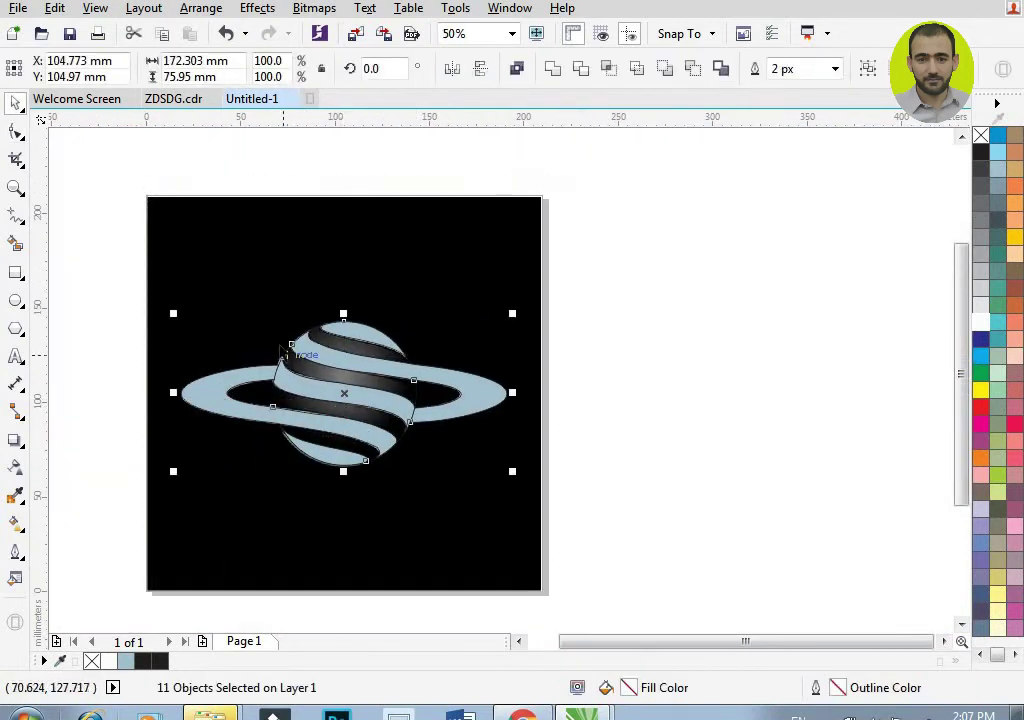
scroll(265, 337, "down", 1)
left_click_drag(367, 363, 680, 332)
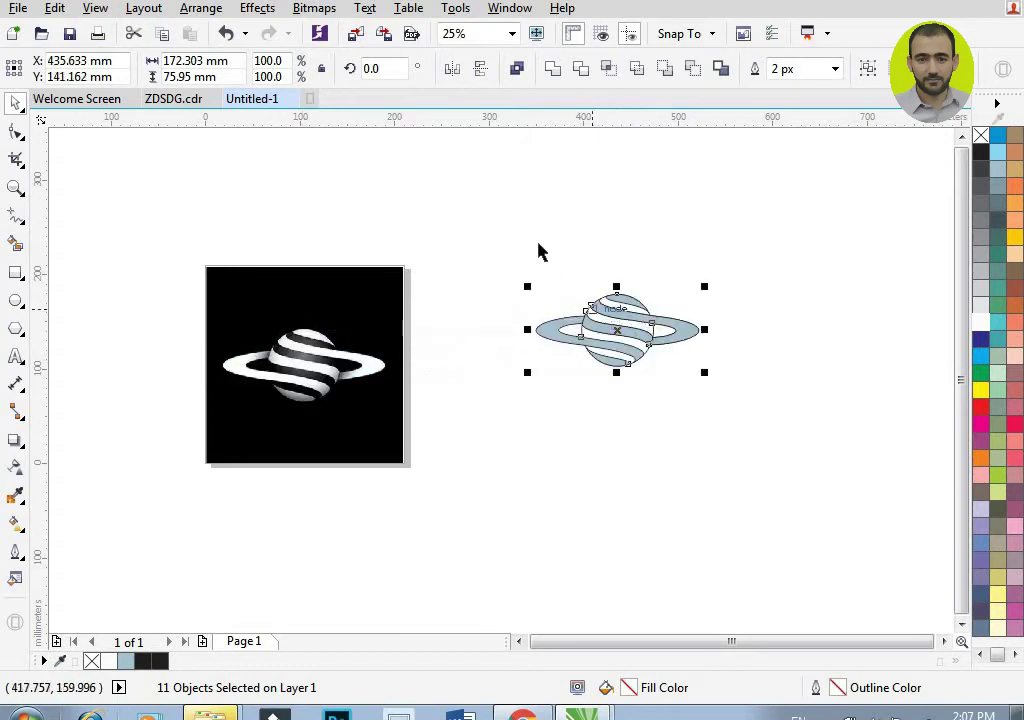
left_click(672, 380)
left_click(629, 331)
Step: Fill the planet's circle with the light grey C:0 M:0 Y:0 K:10
scroll(600, 326, "up", 2)
scroll(520, 320, "down", 1)
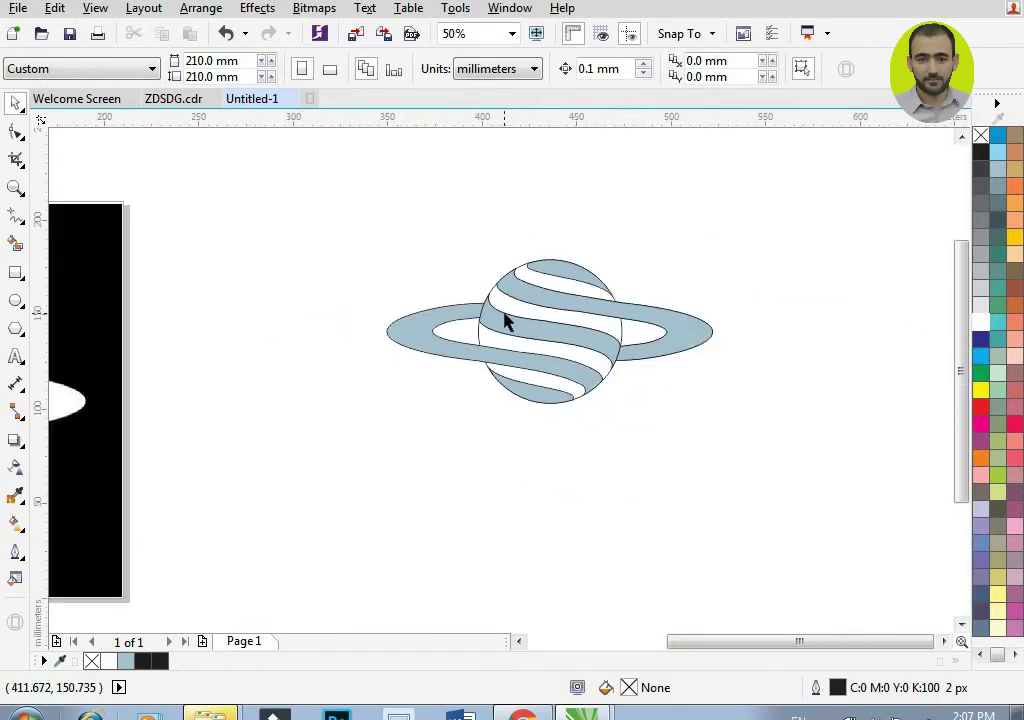
scroll(507, 320, "down", 1)
scroll(548, 298, "up", 1)
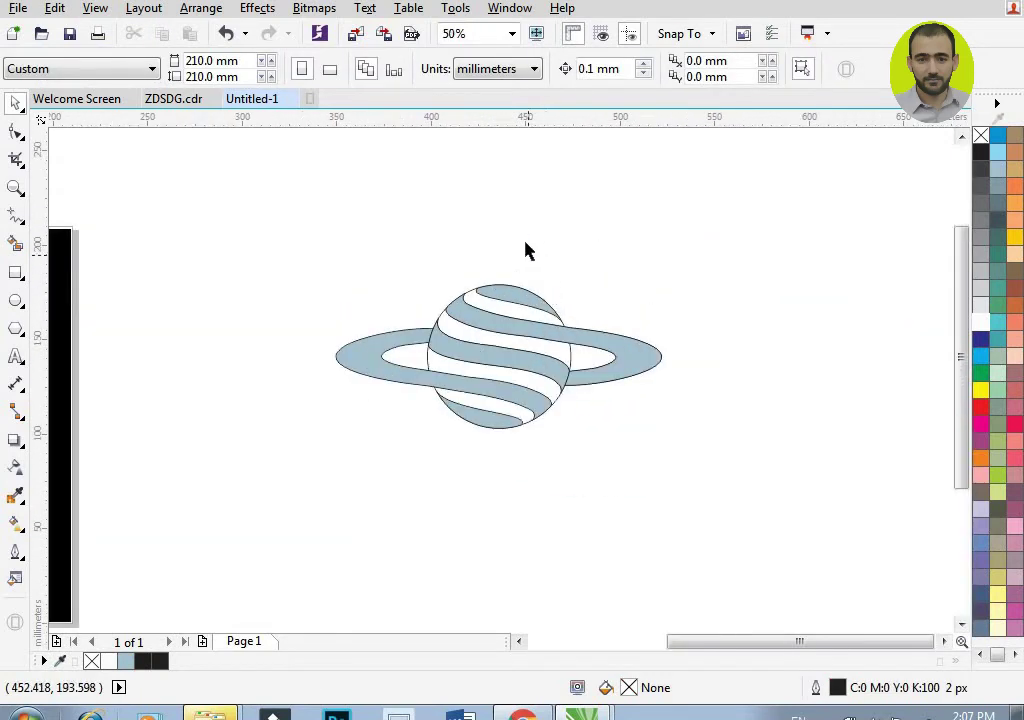
left_click(441, 314)
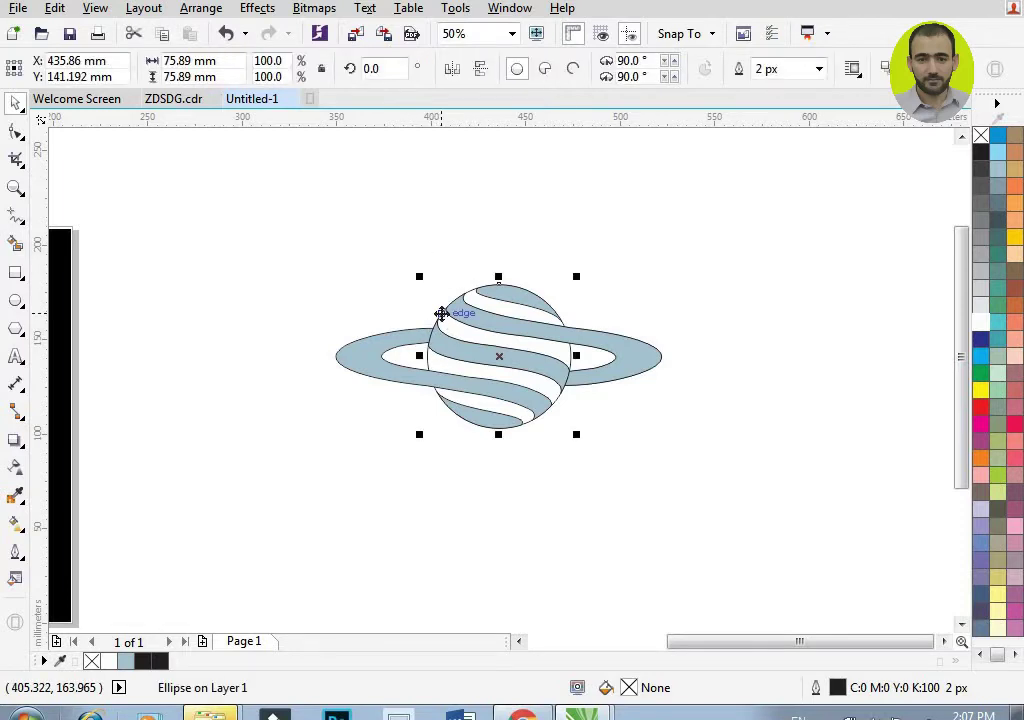
left_click(979, 305)
left_click(343, 188)
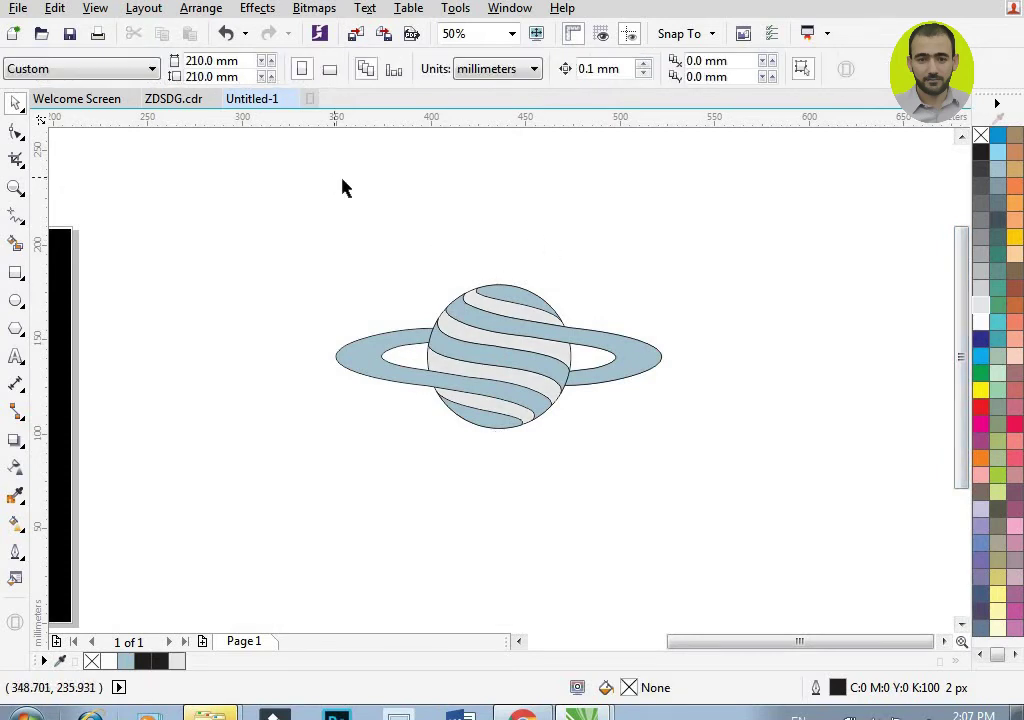
Step: Draw a rectangle about 235 by 161 mm around the planet and ring and fill it with black
left_click(14, 275)
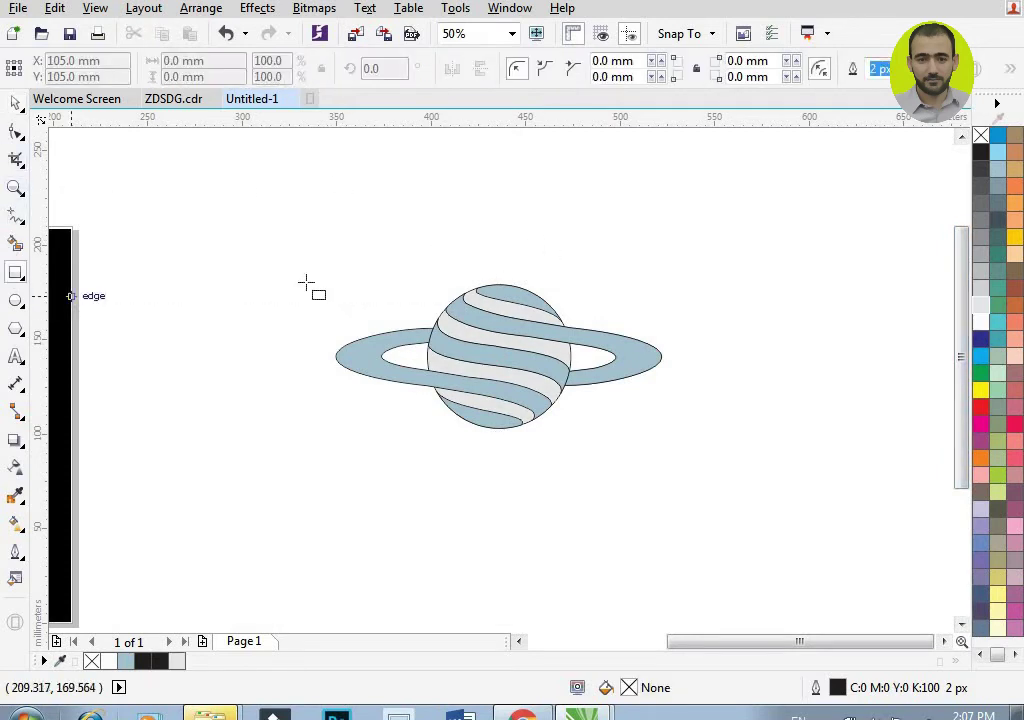
mouse_move(272, 207)
left_mouse_down()
mouse_move(724, 499)
mouse_move(717, 512)
left_mouse_up()
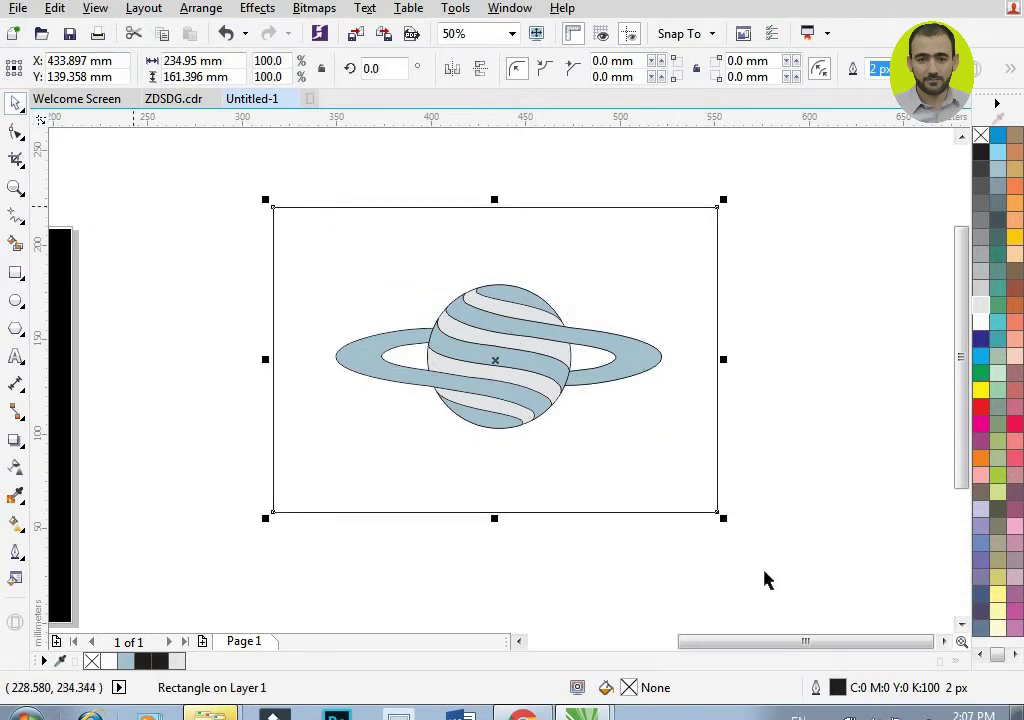
left_click(998, 655)
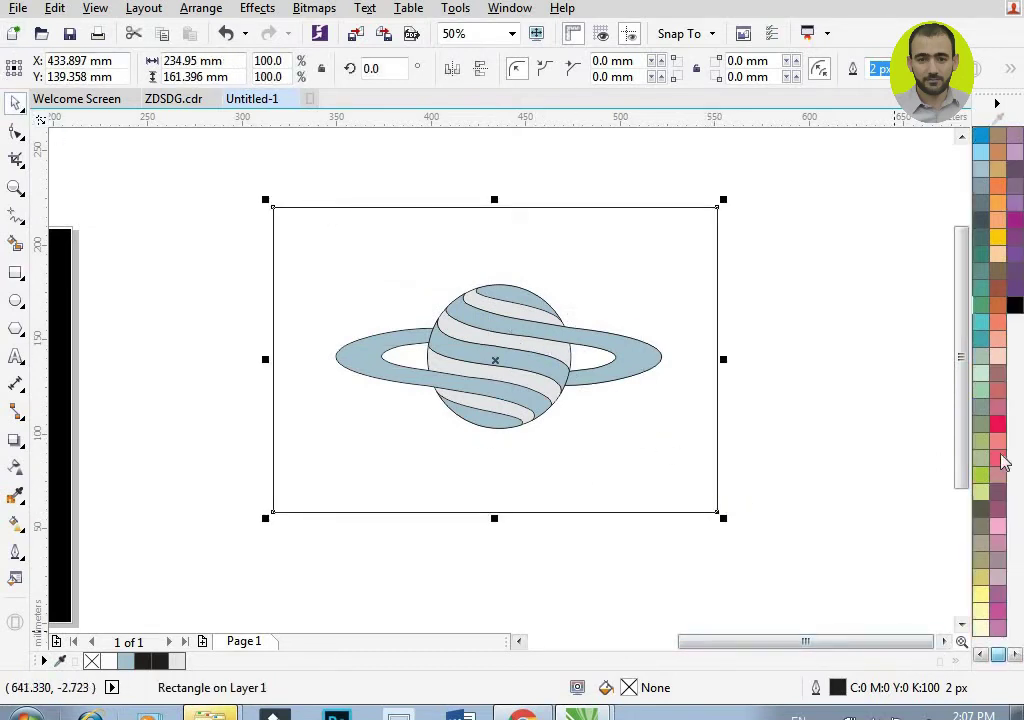
left_click(1014, 306)
Step: Reorder the black rectangle behind the planet and ring artwork to serve as the background
right_click(464, 273)
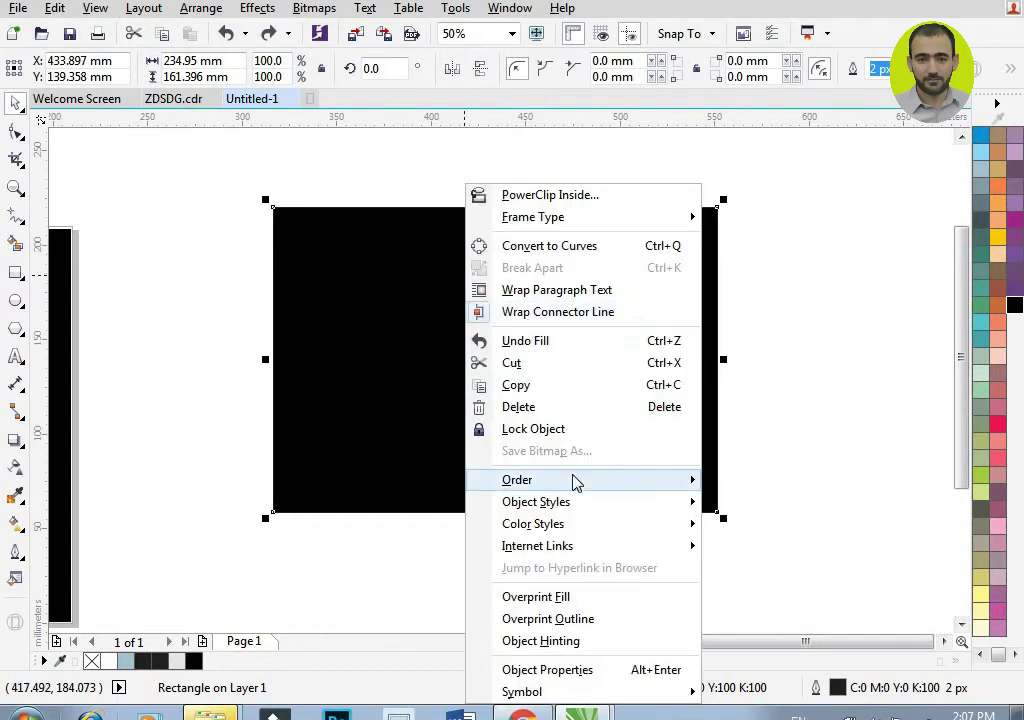
mouse_move(571, 480)
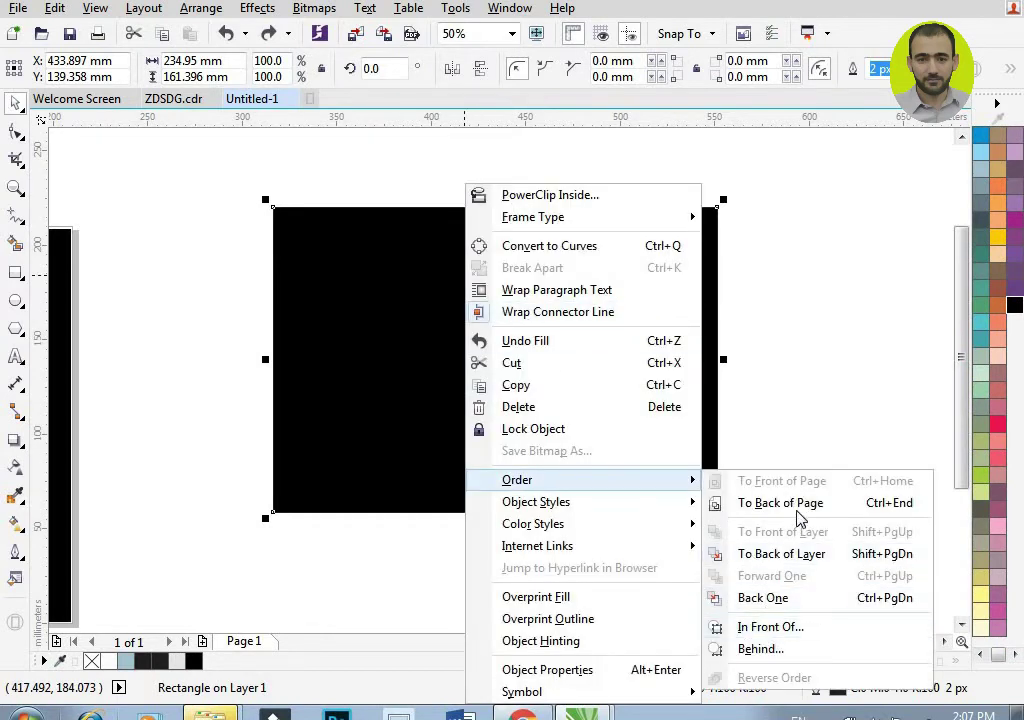
left_click(768, 599)
left_click(561, 190)
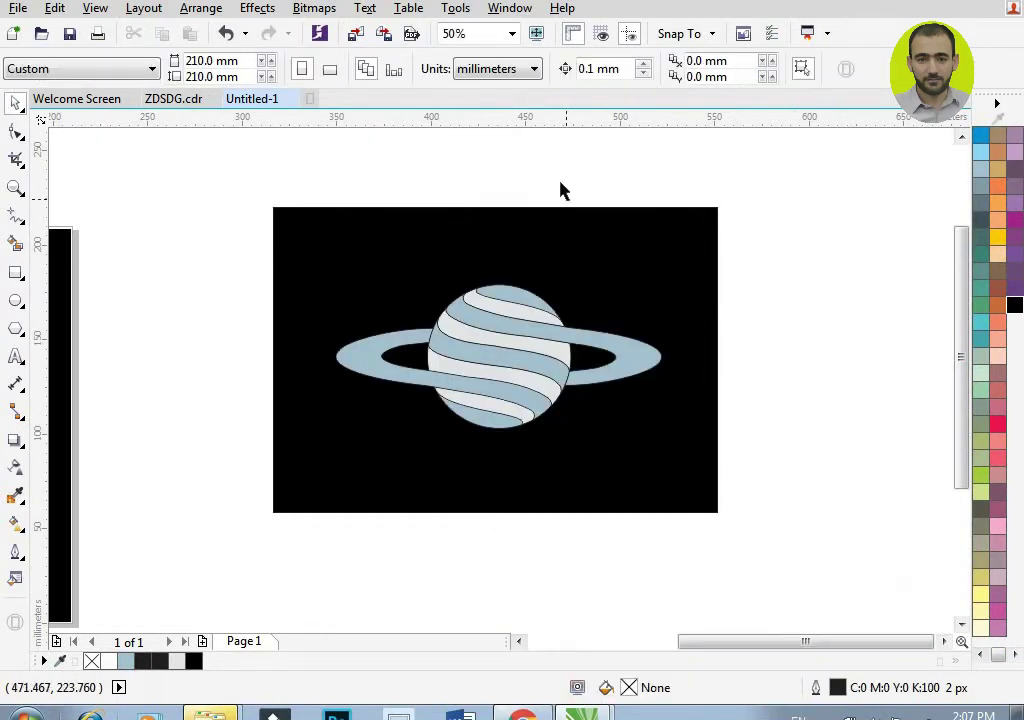
Step: Give the planet's circle an elliptical fountain fill with a light grey centre and a black outer colour
scroll(505, 350, "up", 2)
left_click(482, 341)
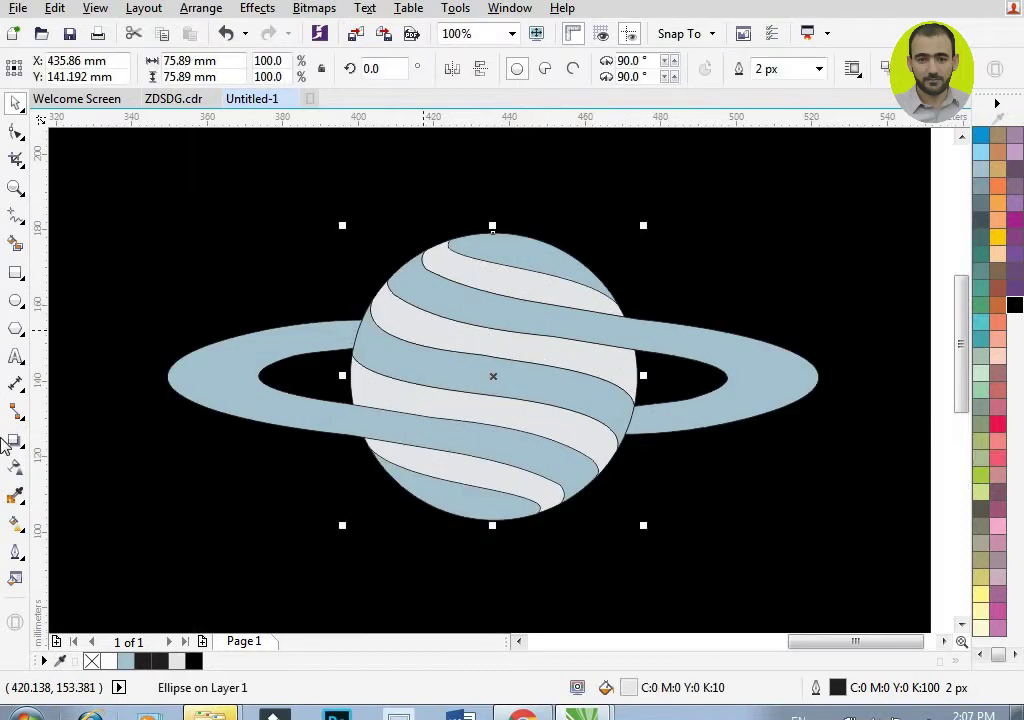
left_click(15, 523)
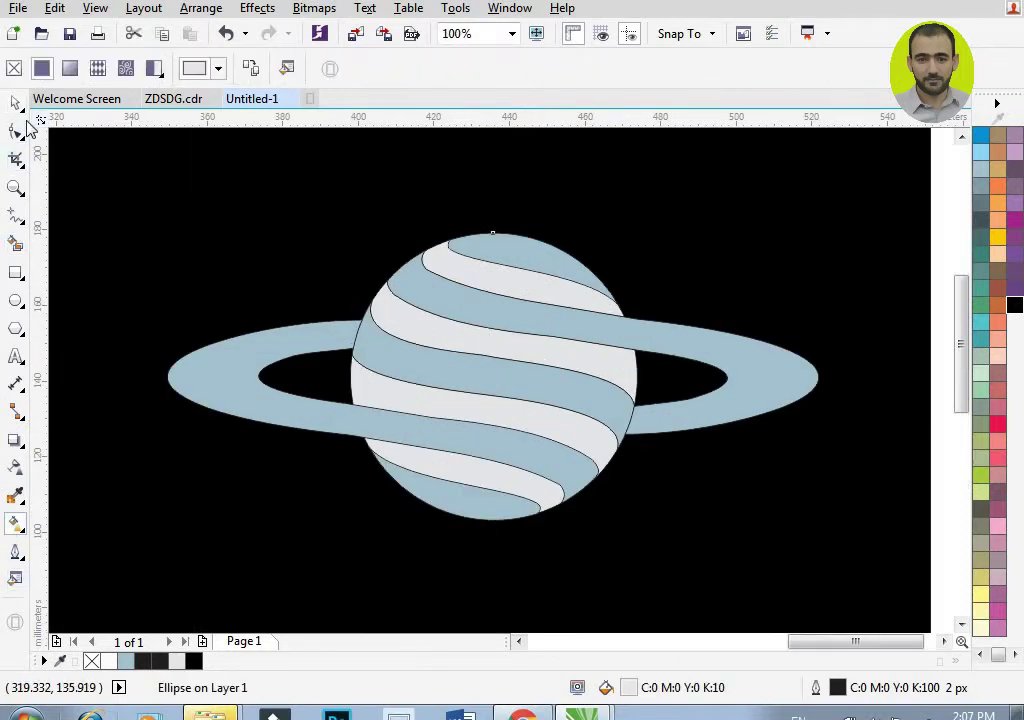
left_click(69, 68)
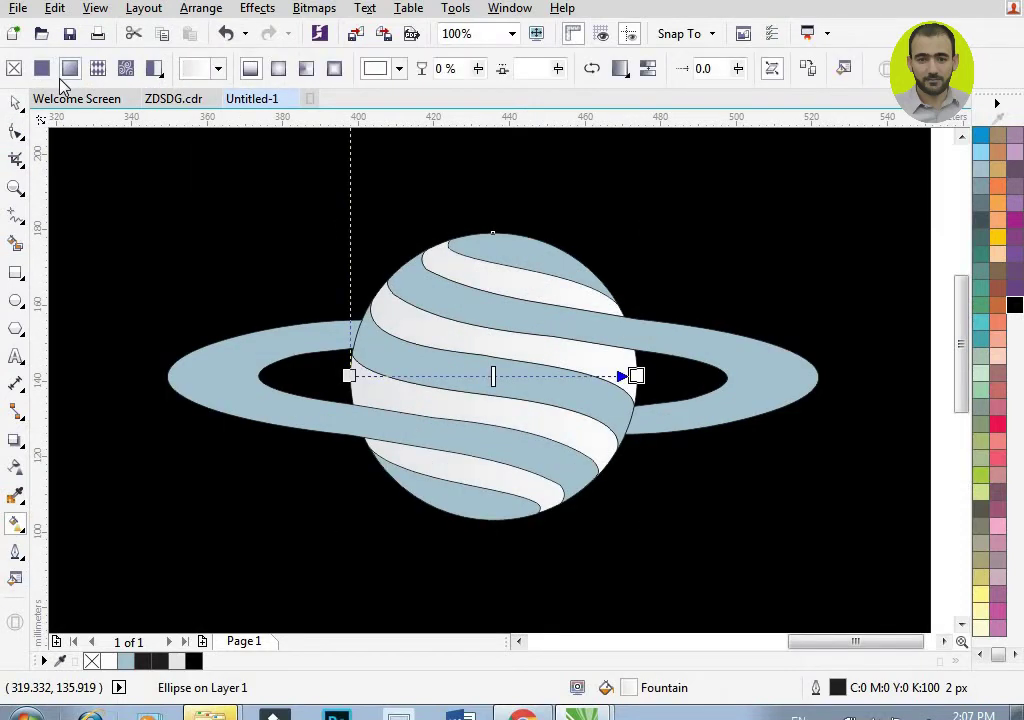
left_click(277, 71)
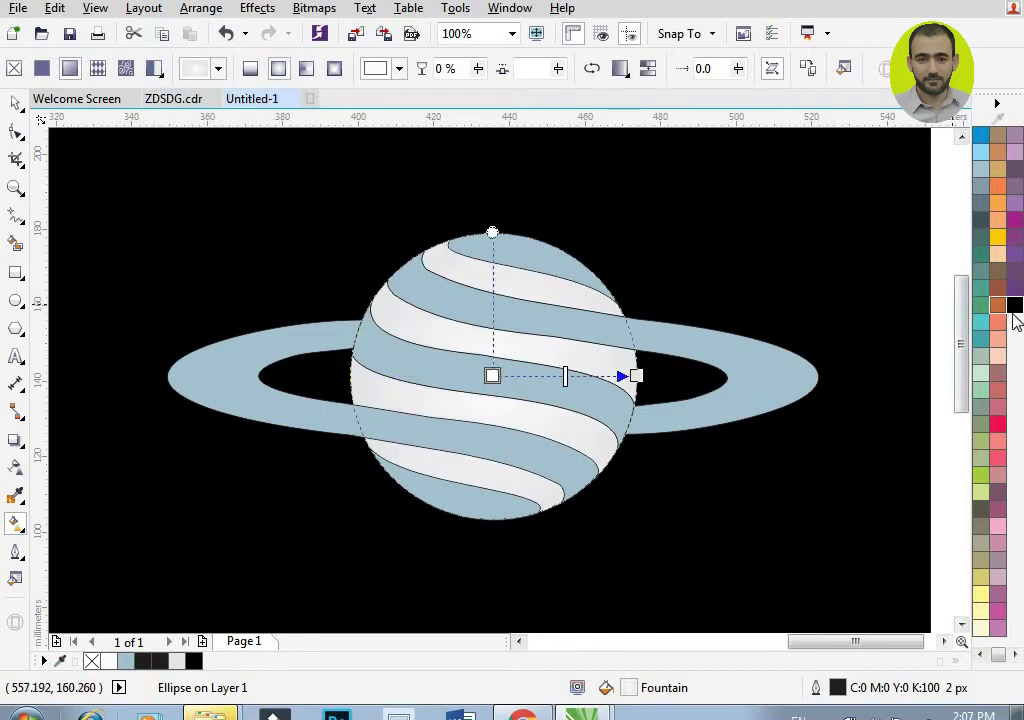
left_click_drag(852, 310, 637, 377)
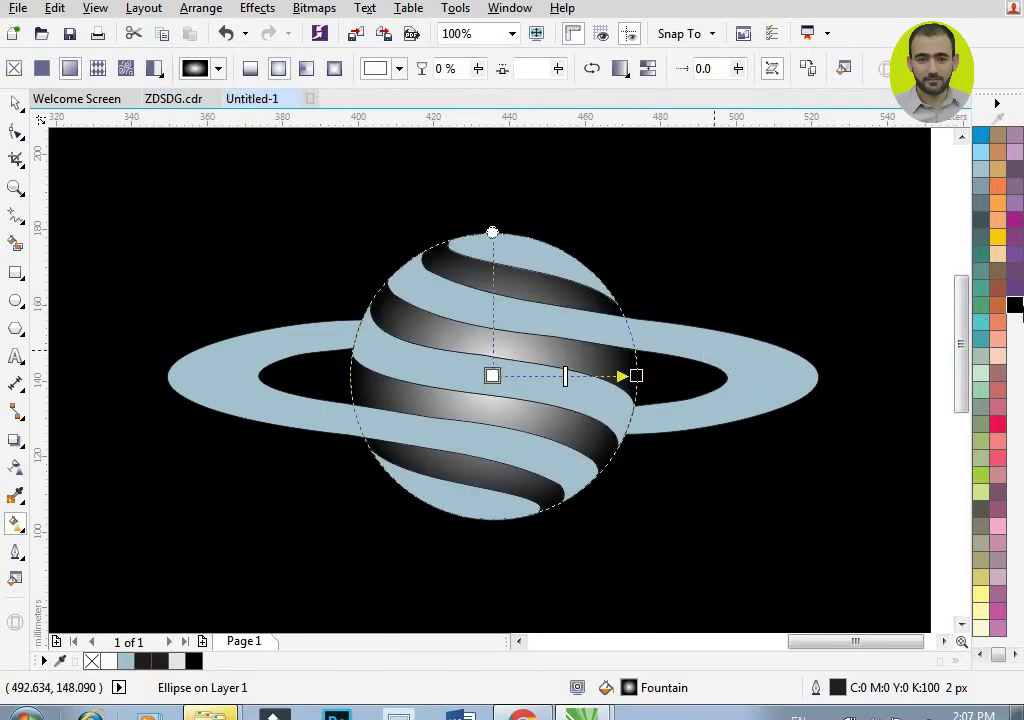
left_click(980, 655)
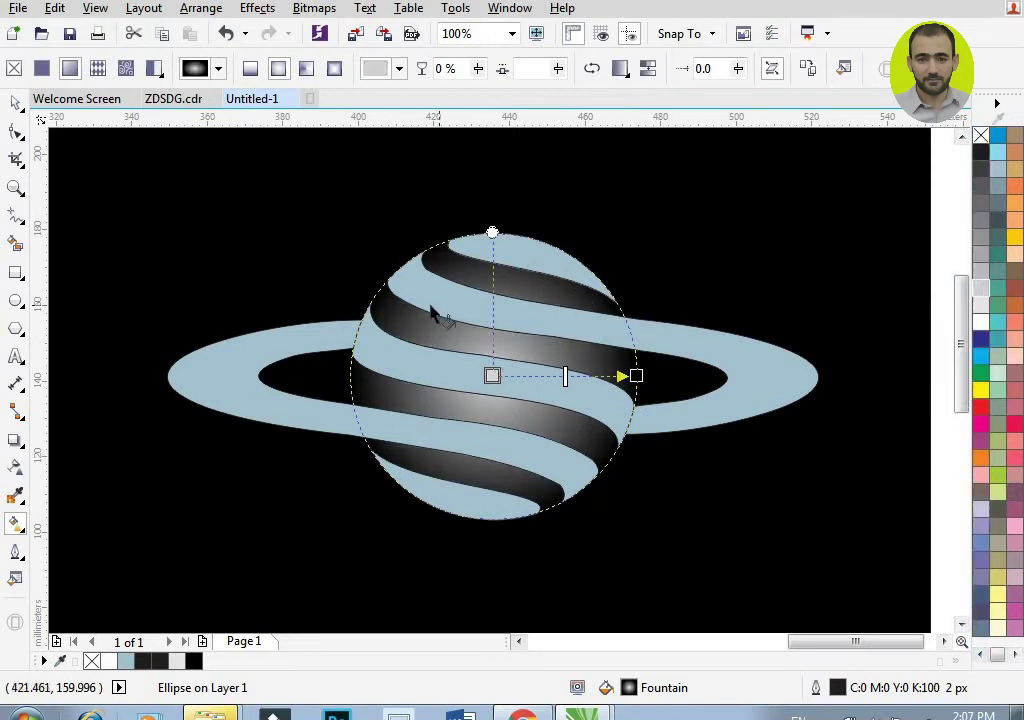
Step: Select all the planet and ring shapes without the background and remove their outlines
scroll(401, 289, "down", 2)
key("space")
left_click_drag(283, 160, 670, 497)
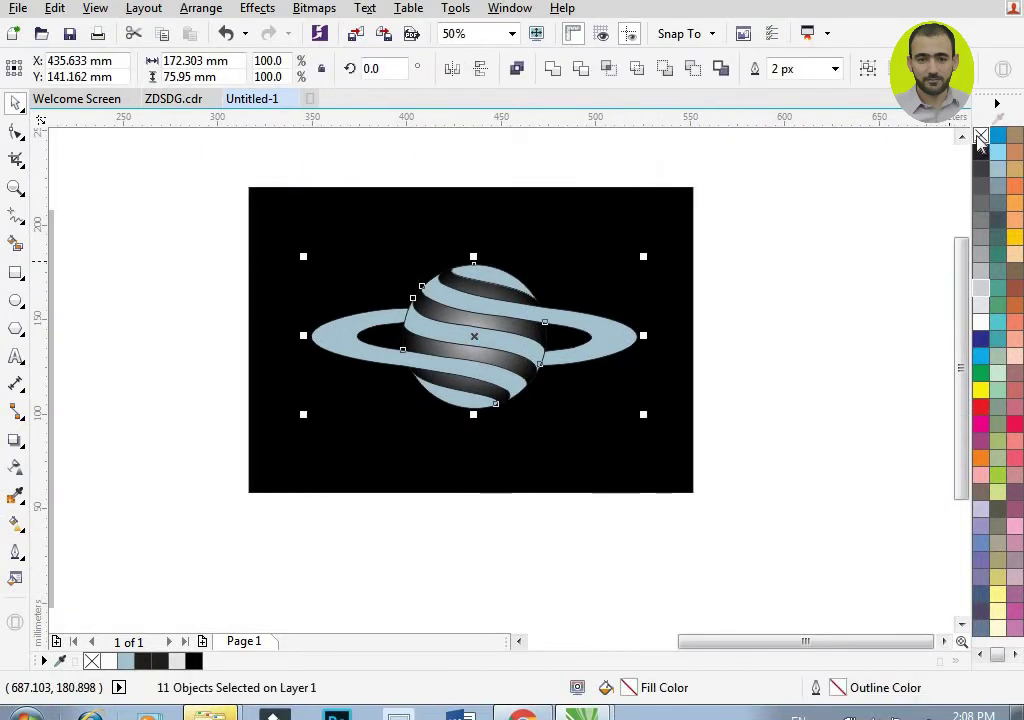
right_click(979, 136)
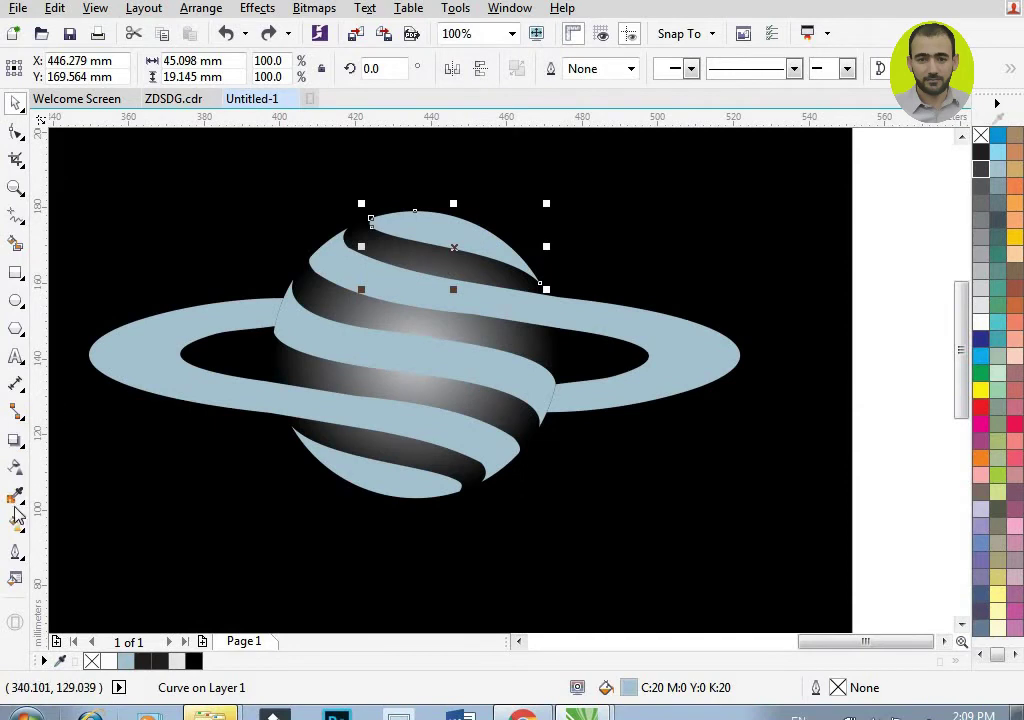
Step: Give the planet's top cap an elliptical fountain fill from a white centre to a dark grey outer colour
left_click(15, 522)
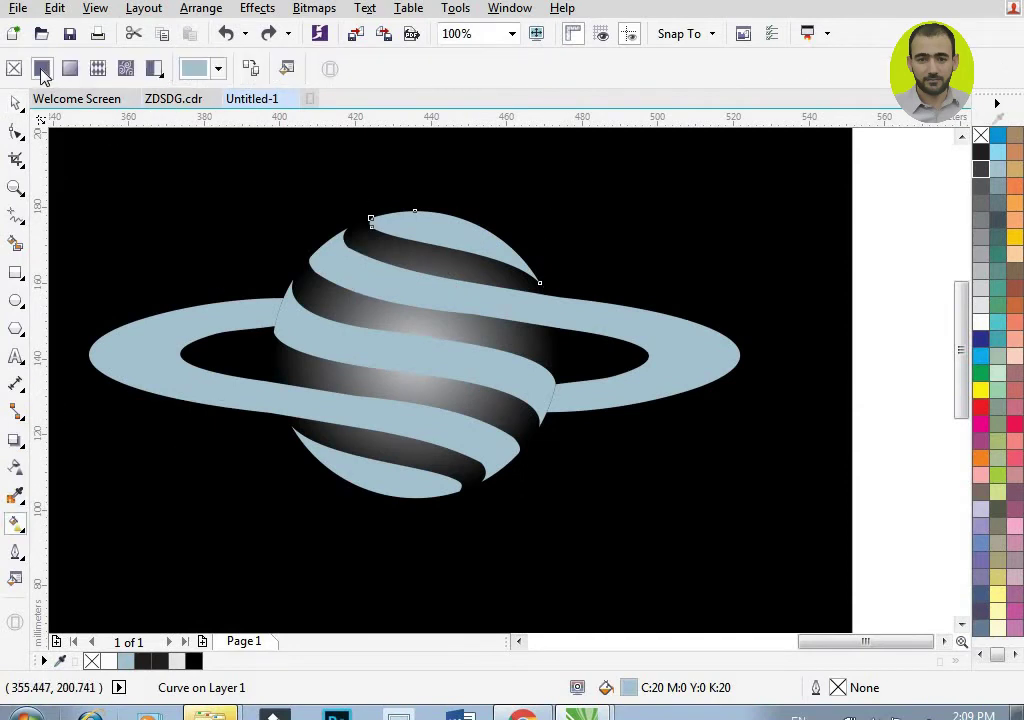
left_click(70, 70)
left_click(281, 70)
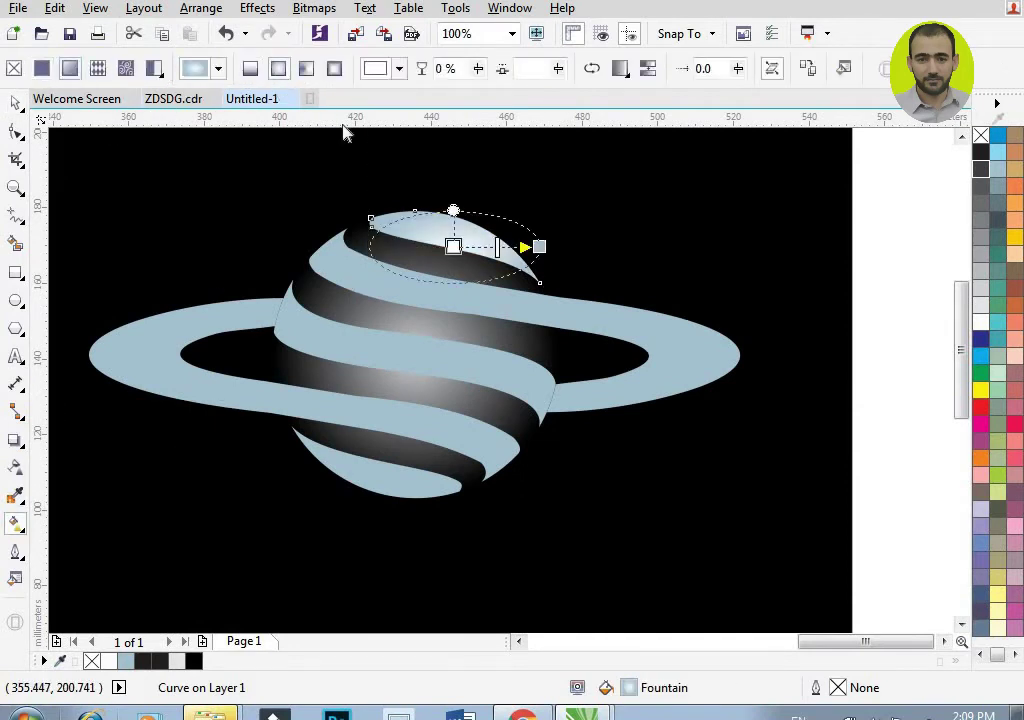
scroll(465, 180, "up", 1)
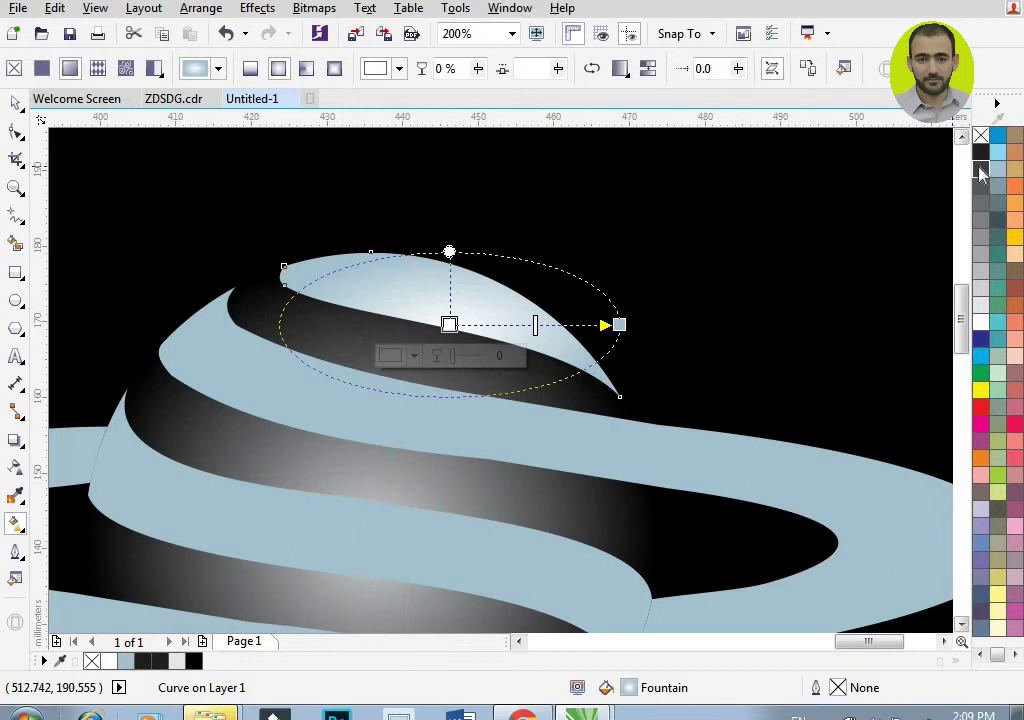
left_click_drag(981, 170, 619, 325)
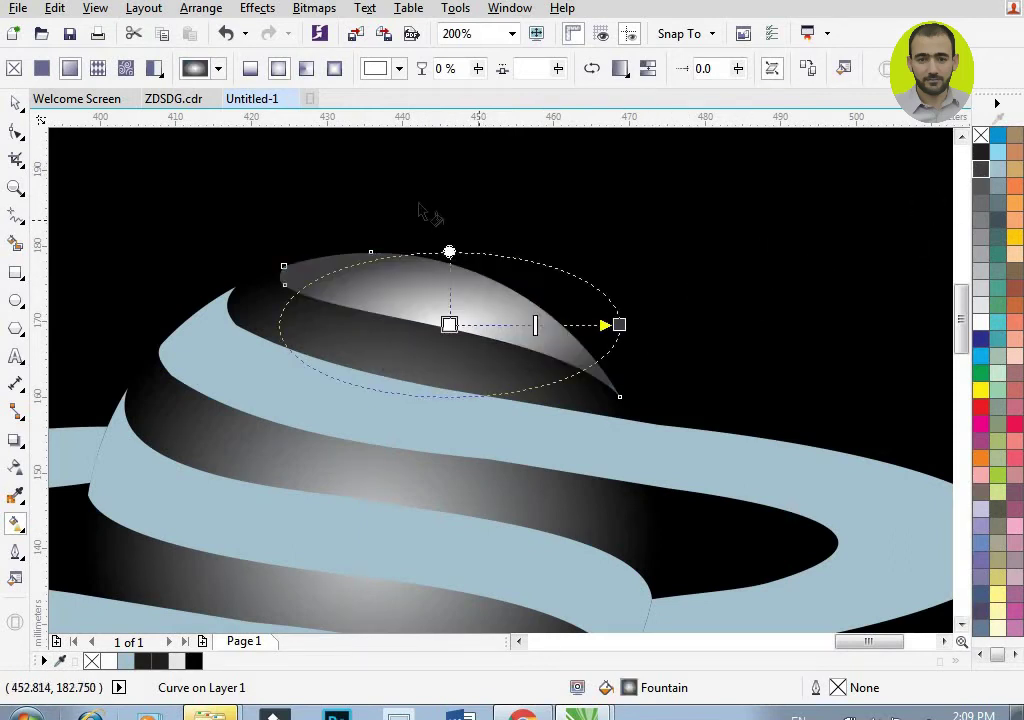
scroll(420, 210, "down", 1)
scroll(424, 218, "up", 1)
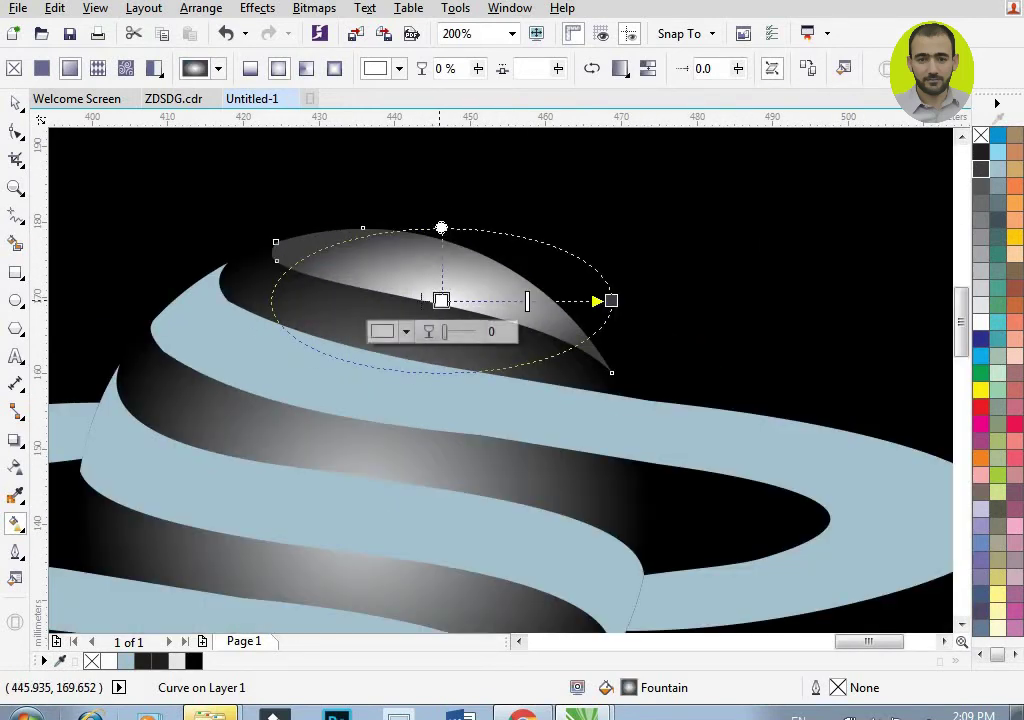
left_click_drag(439, 300, 422, 300)
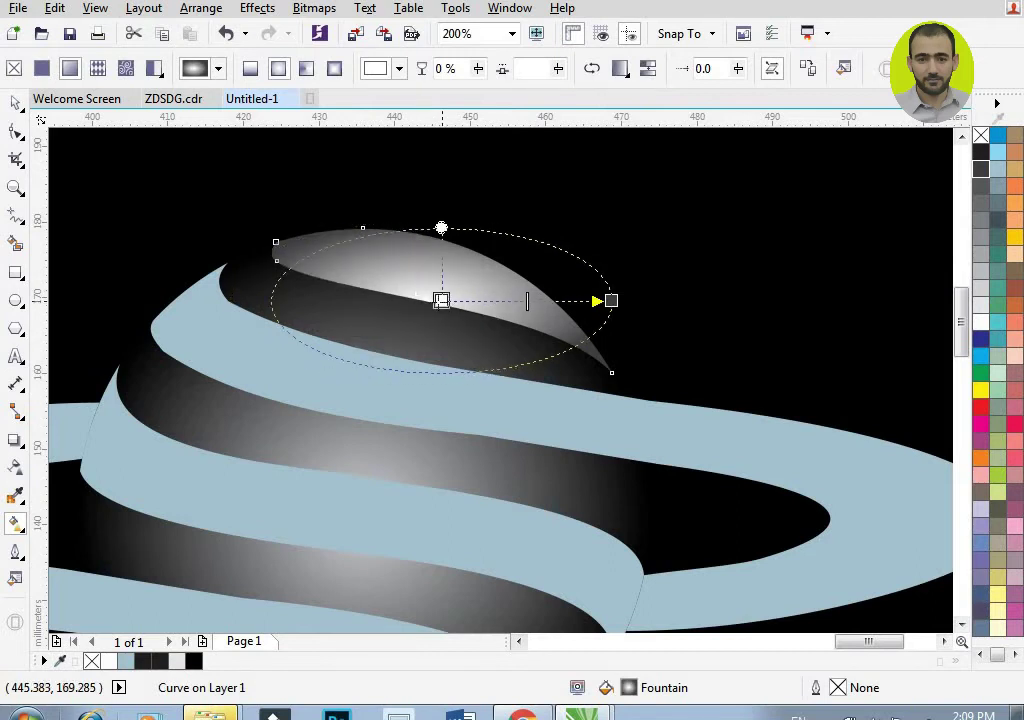
Step: Copy the top cap's elliptical fountain fill to the planet's bottom cap
scroll(395, 217, "down", 1)
left_click(335, 485)
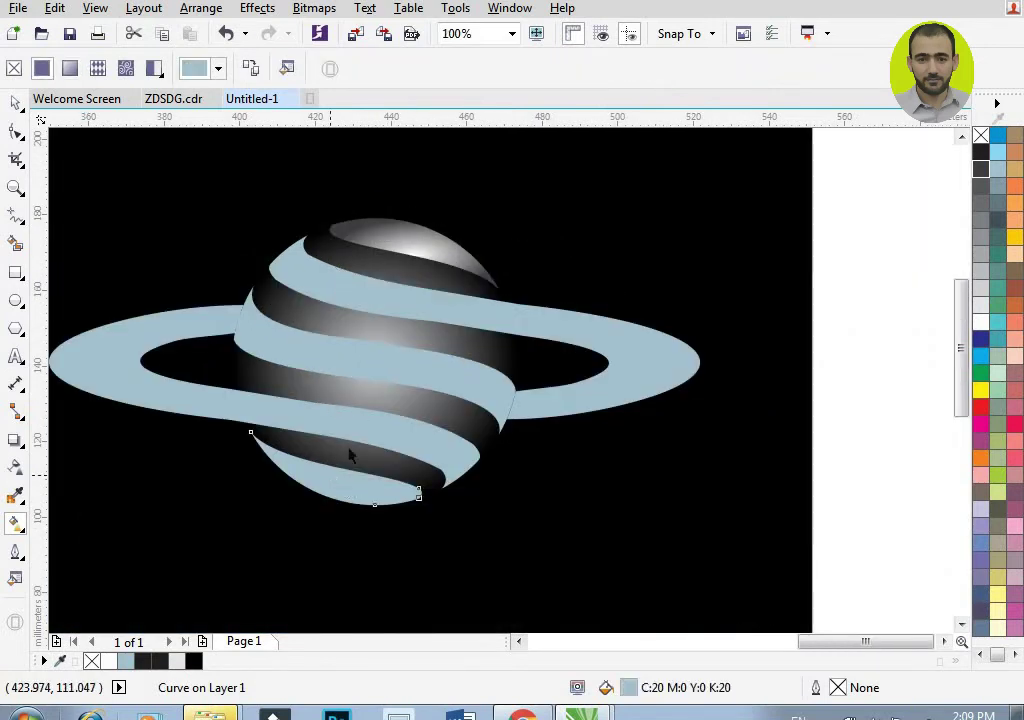
left_click(361, 235)
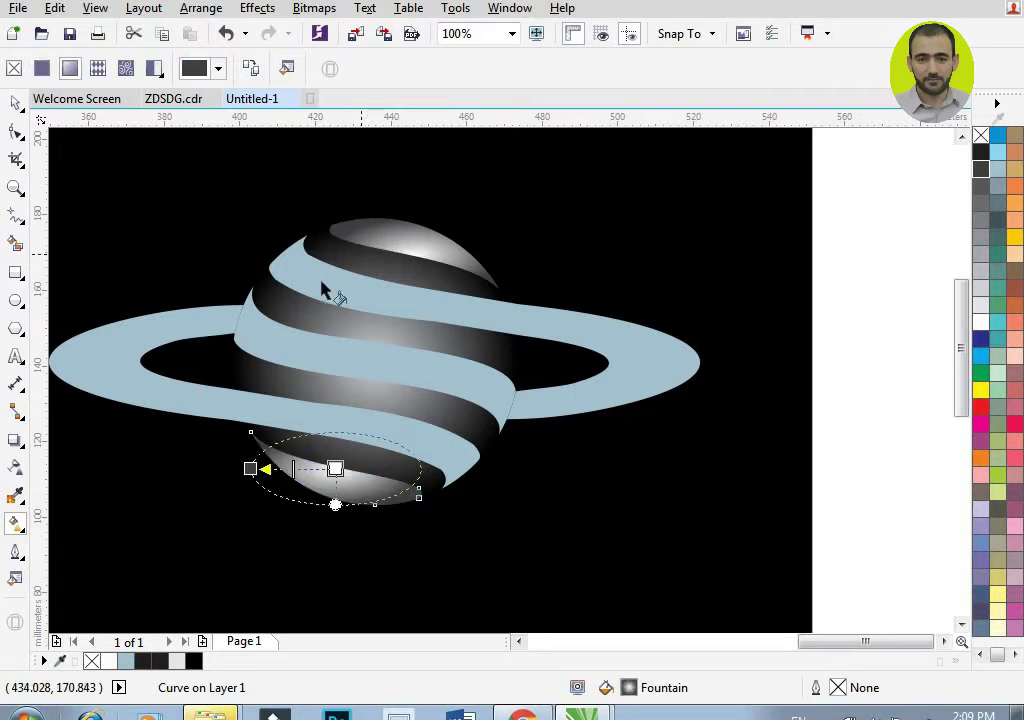
Step: Copy the top cap's elliptical fountain fill to the planet's middle stripe and tilt the gradient along the stripe's slope
left_click(352, 371)
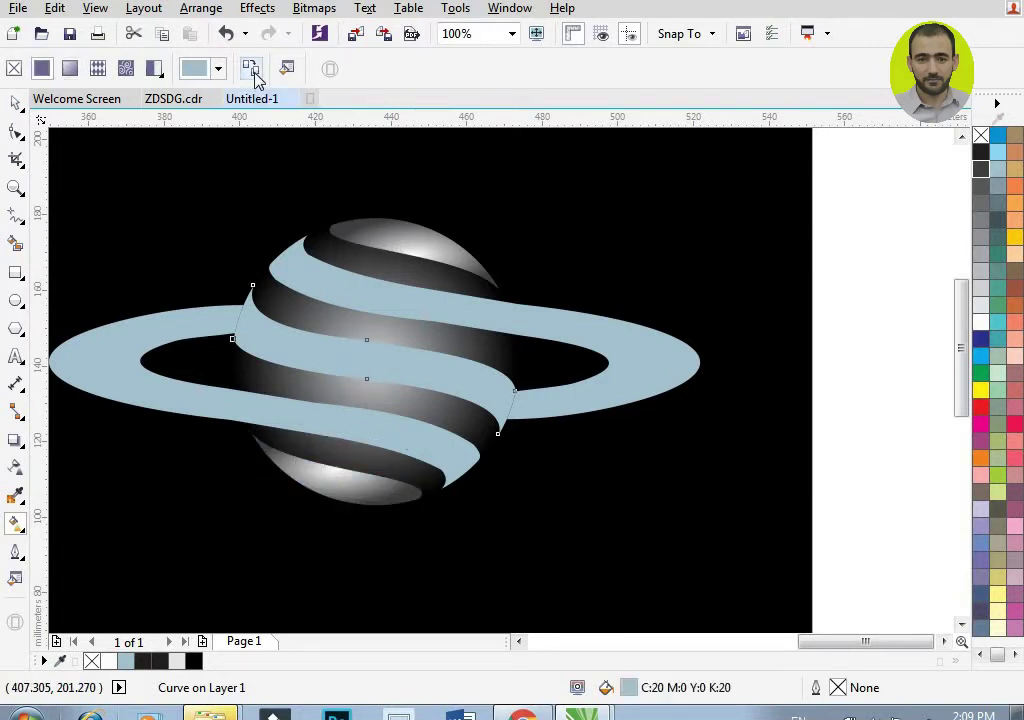
left_click(254, 72)
left_click(347, 224)
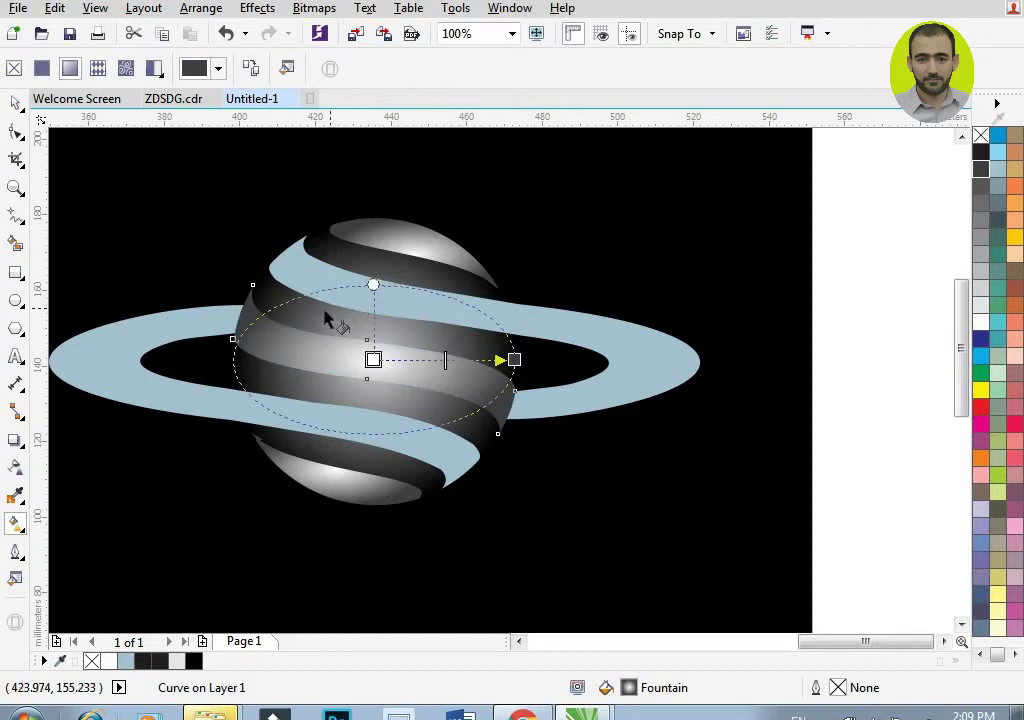
left_click_drag(513, 359, 525, 408)
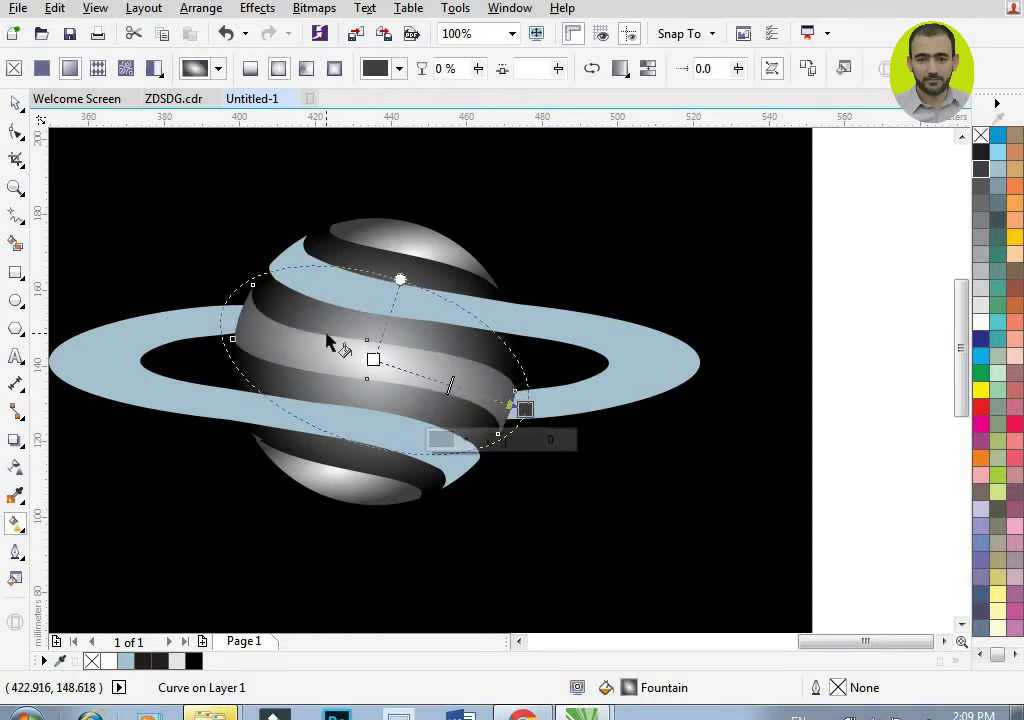
Step: Change the middle stripe's fill to a linear fountain with dark grey at both ends and a white node at 50%
left_click(19, 106)
left_click(247, 73)
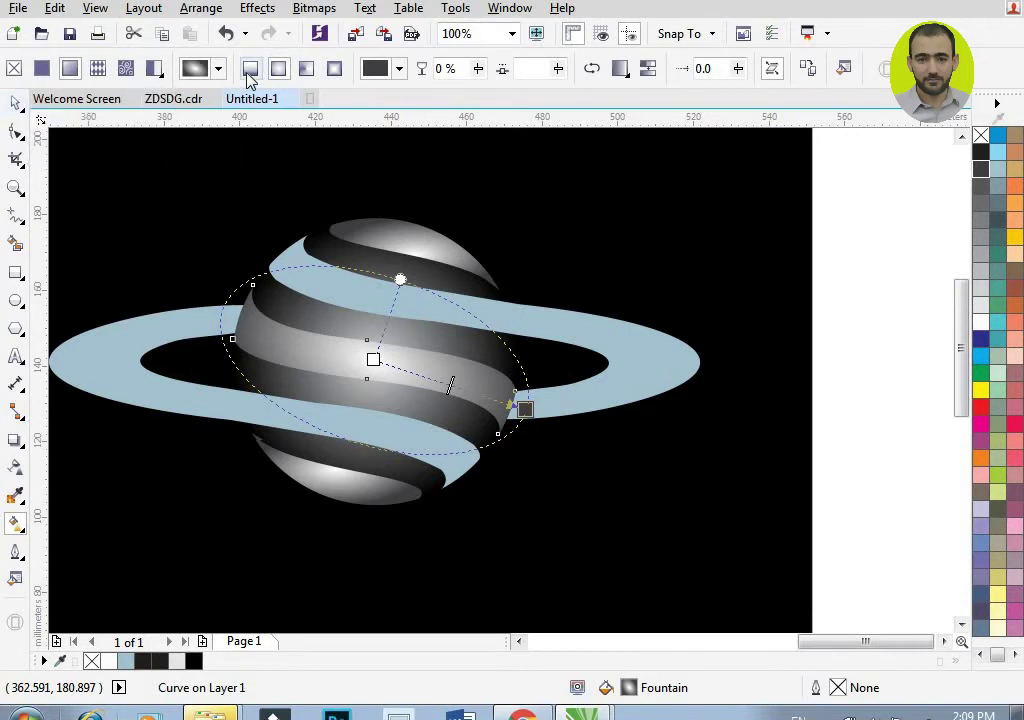
left_click(250, 70)
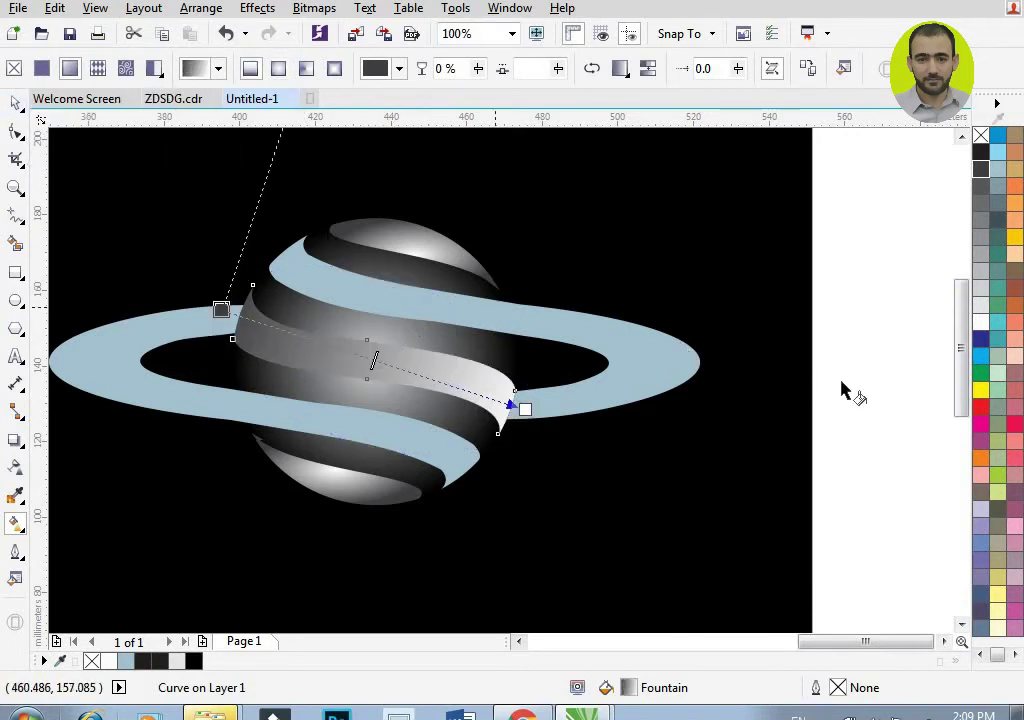
left_click_drag(986, 174, 527, 410)
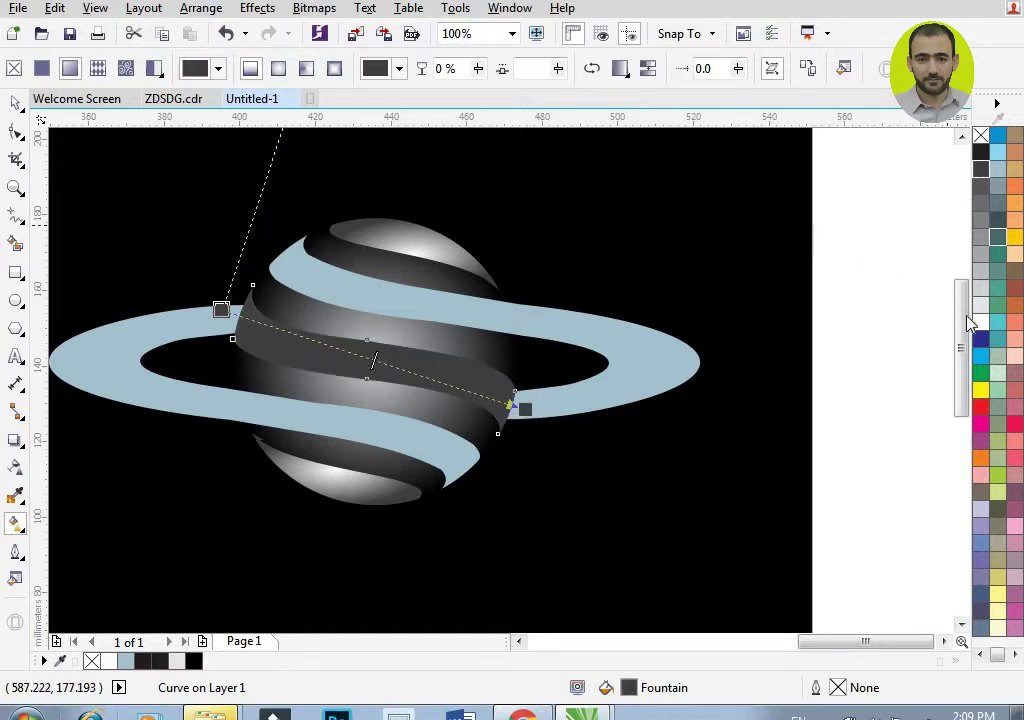
left_click_drag(980, 321, 380, 361)
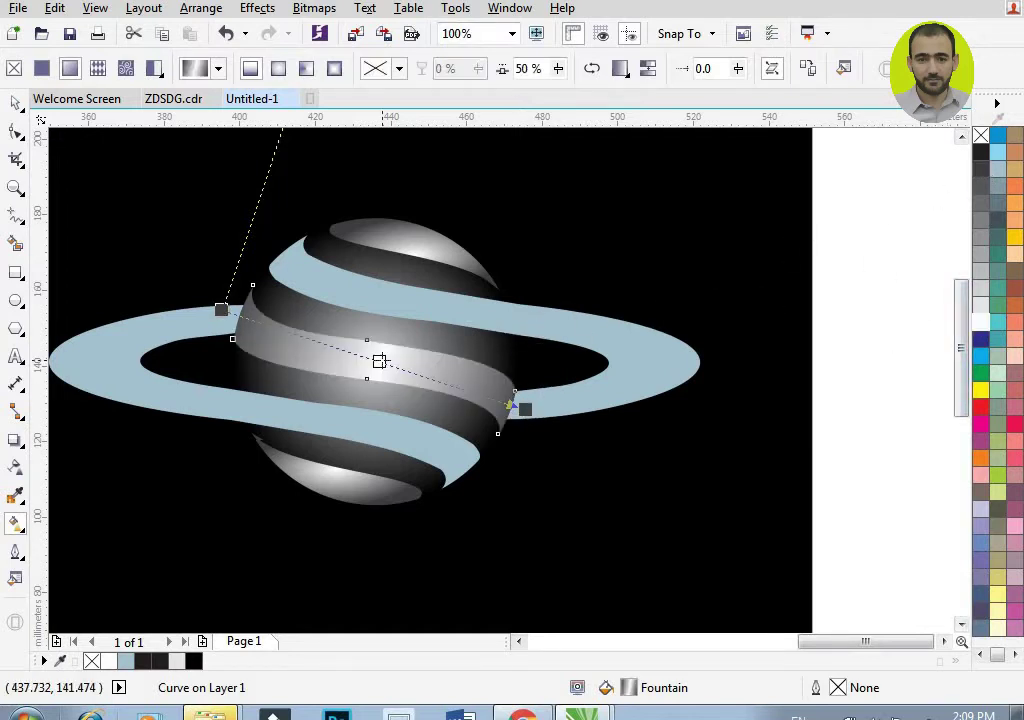
Step: Edit the middle stripe's fountain fill: rotate it to 154.8°, spread the midpoints toward the dark ends and place the white node at 48%
scroll(380, 361, "up", 2)
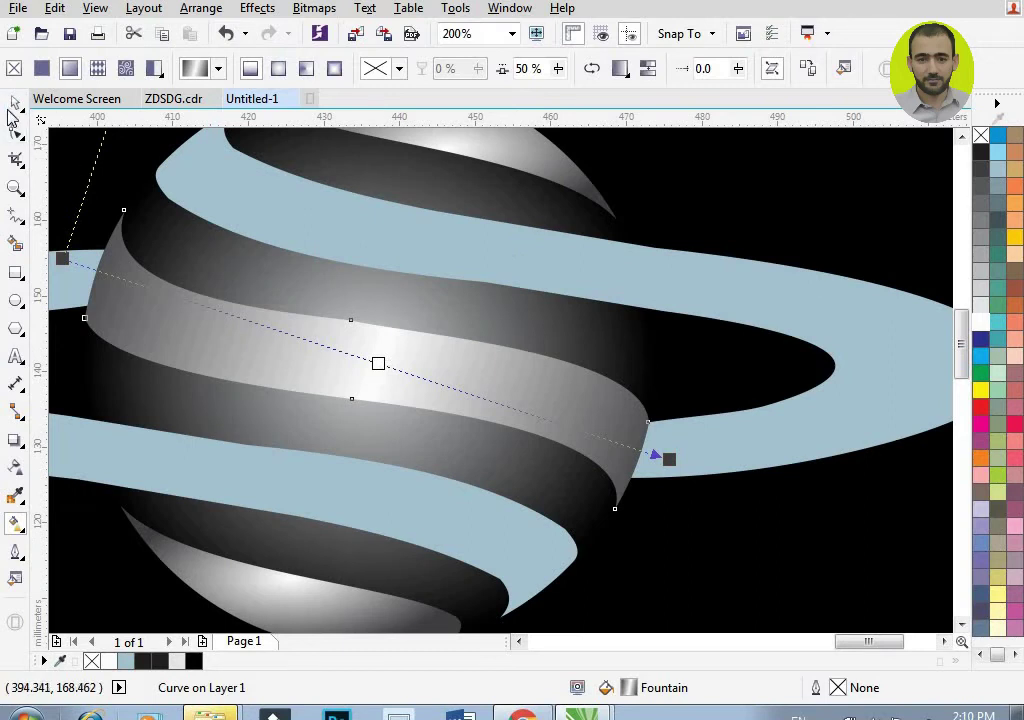
left_click(16, 104)
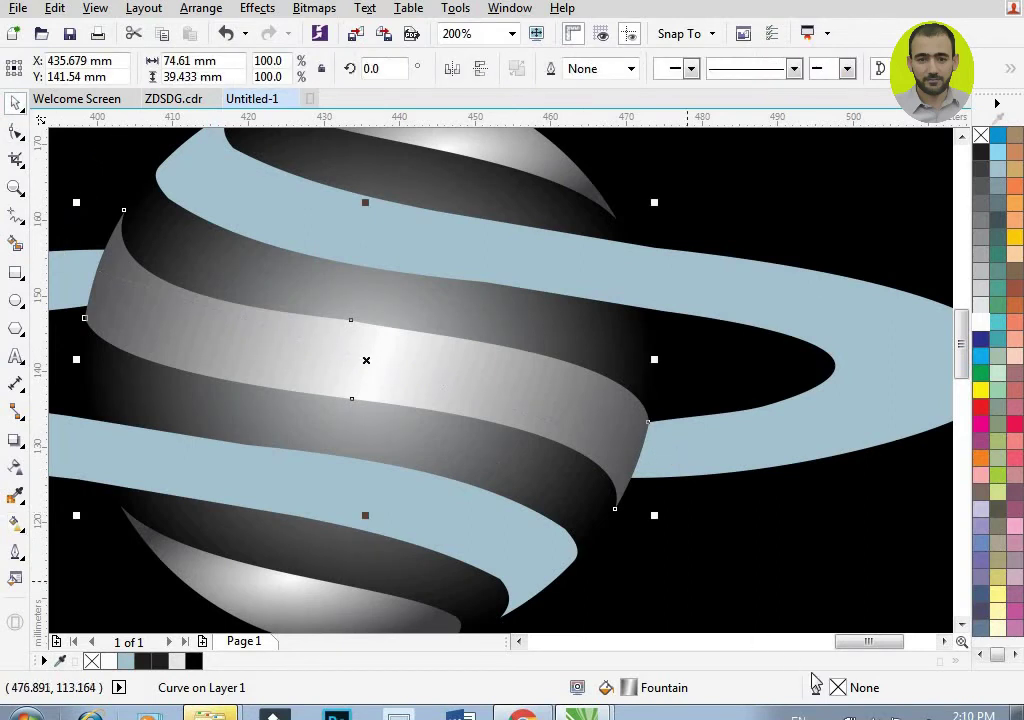
double_click(627, 688)
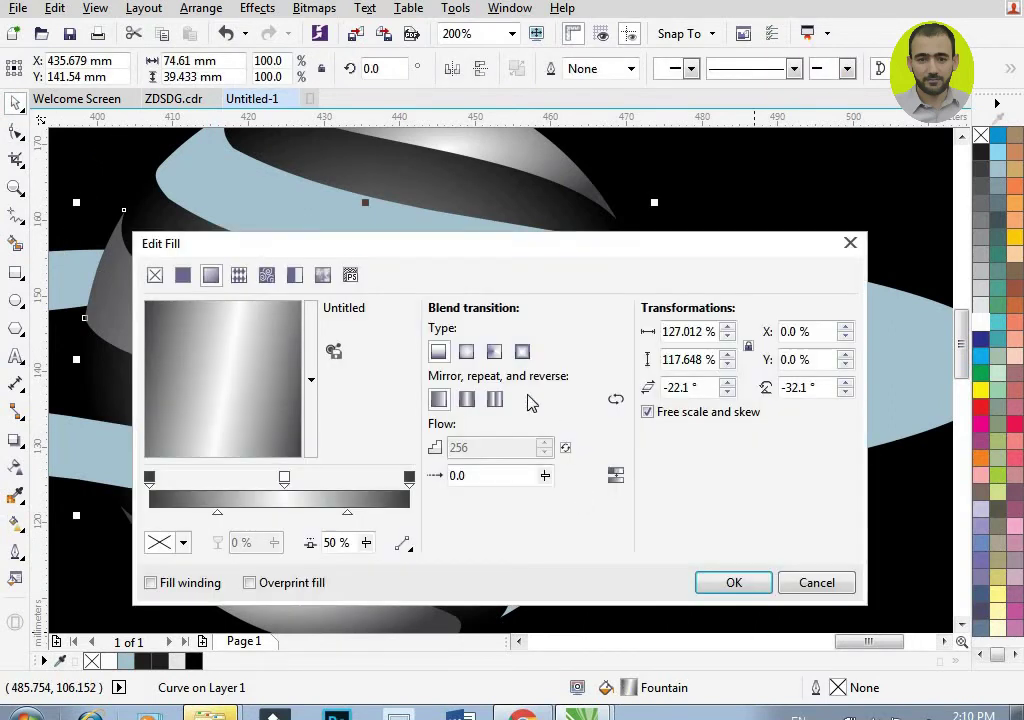
left_click(235, 324)
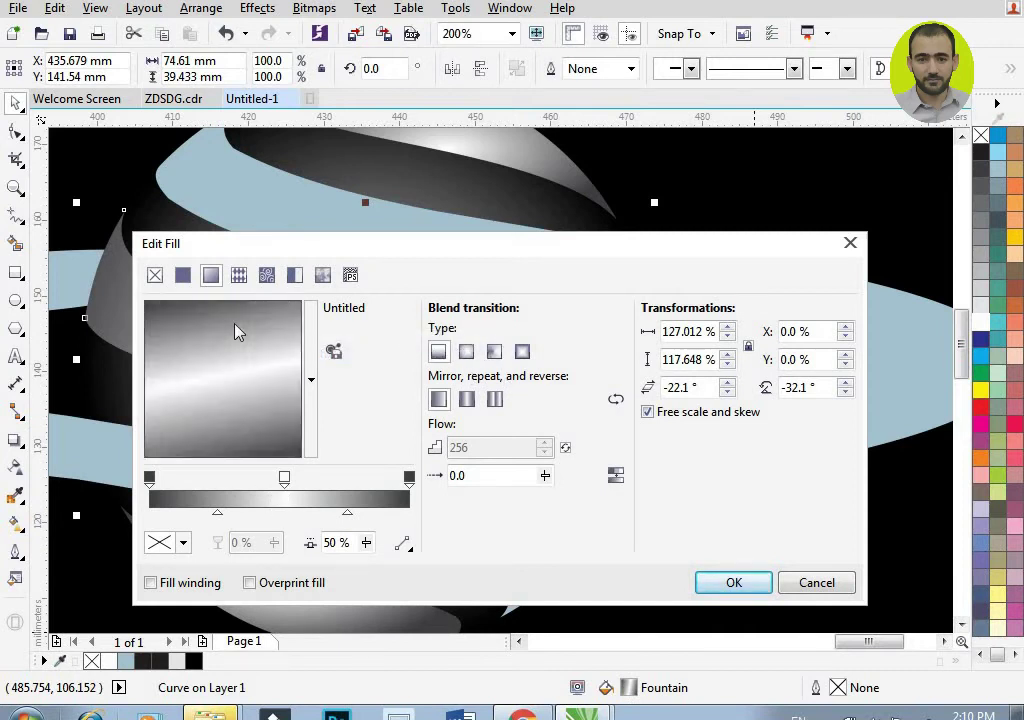
left_click_drag(235, 324, 136, 340)
left_click_drag(218, 514, 177, 512)
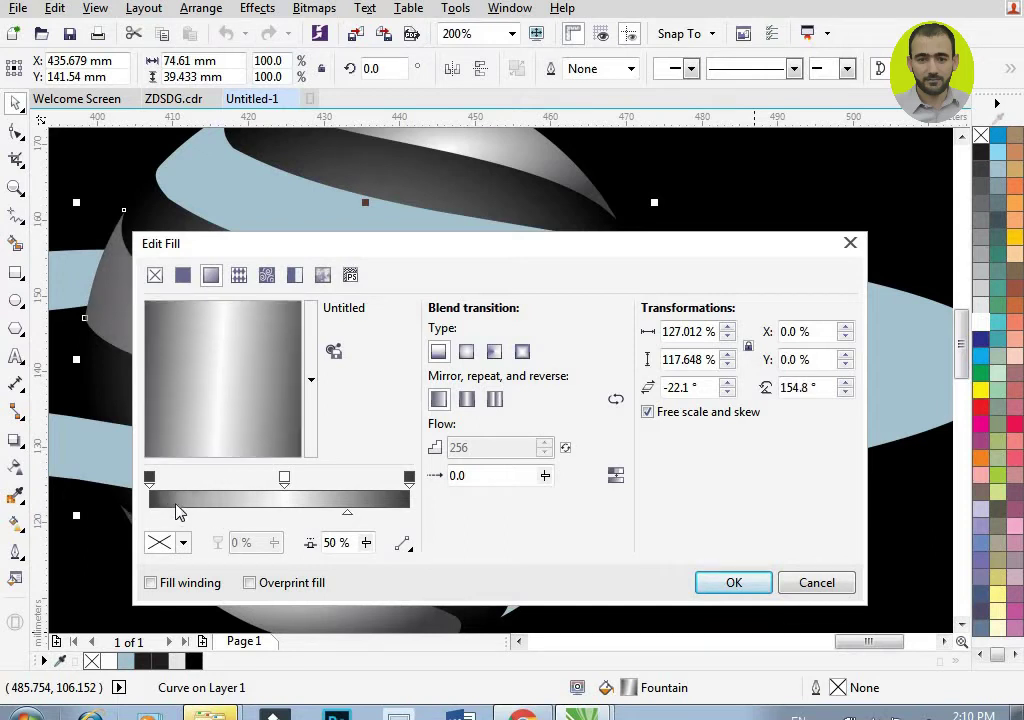
left_click_drag(348, 514, 384, 513)
left_click(276, 470)
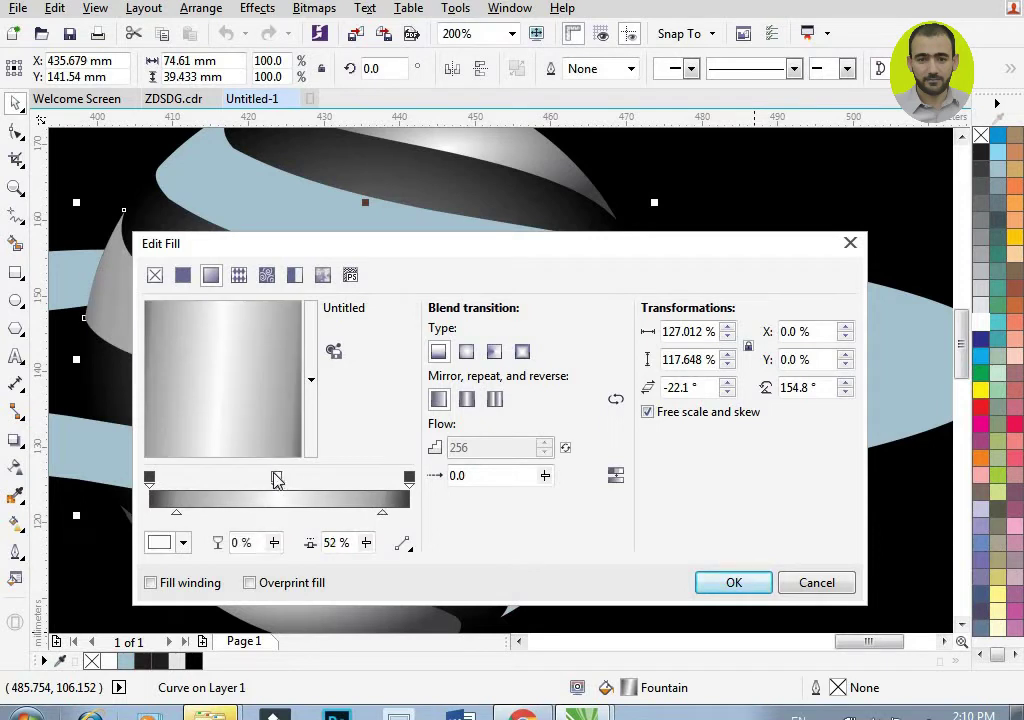
left_click_drag(276, 470, 273, 468)
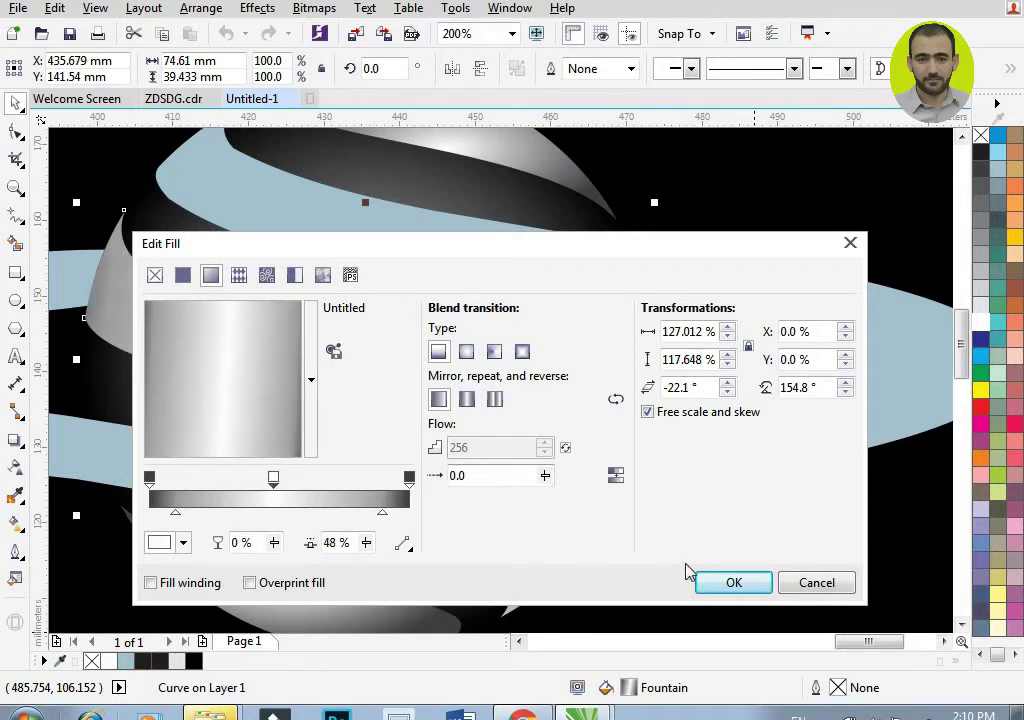
left_click(731, 582)
Step: Copy the middle stripe's linear fountain fill to the upper and lower bands that form the ring
scroll(523, 413, "down", 2)
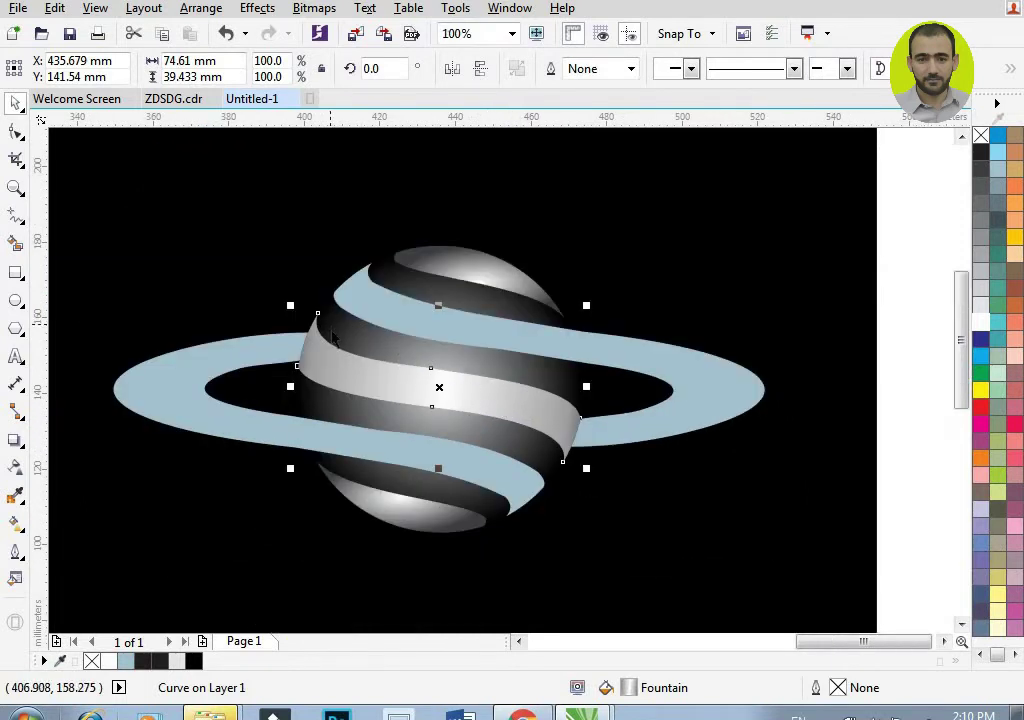
left_click(603, 347)
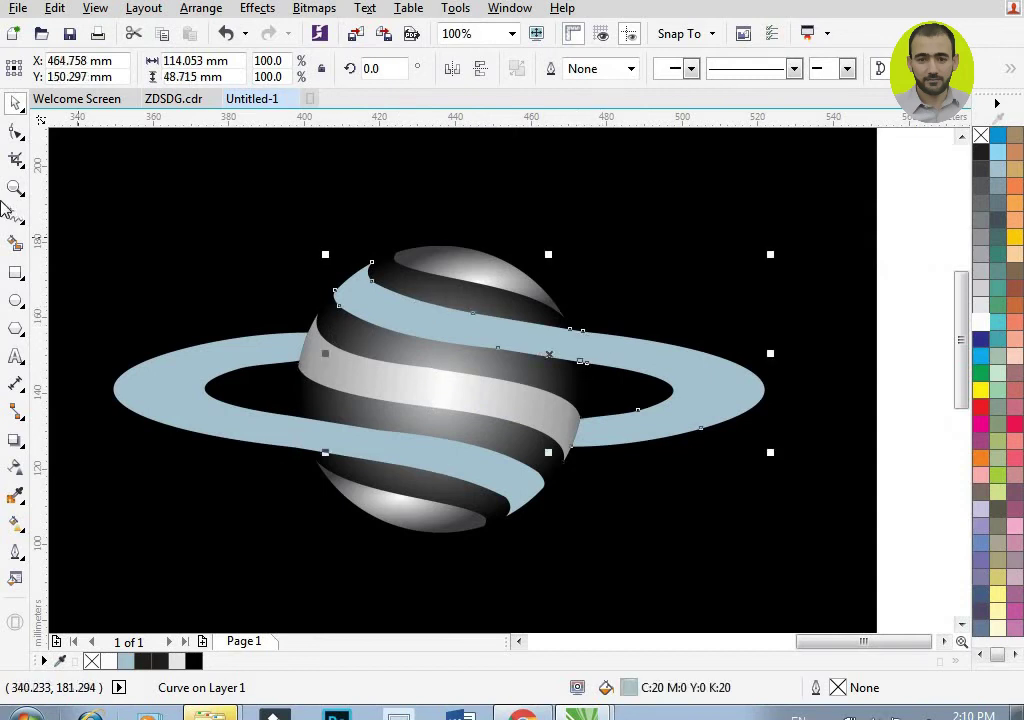
left_click(15, 523)
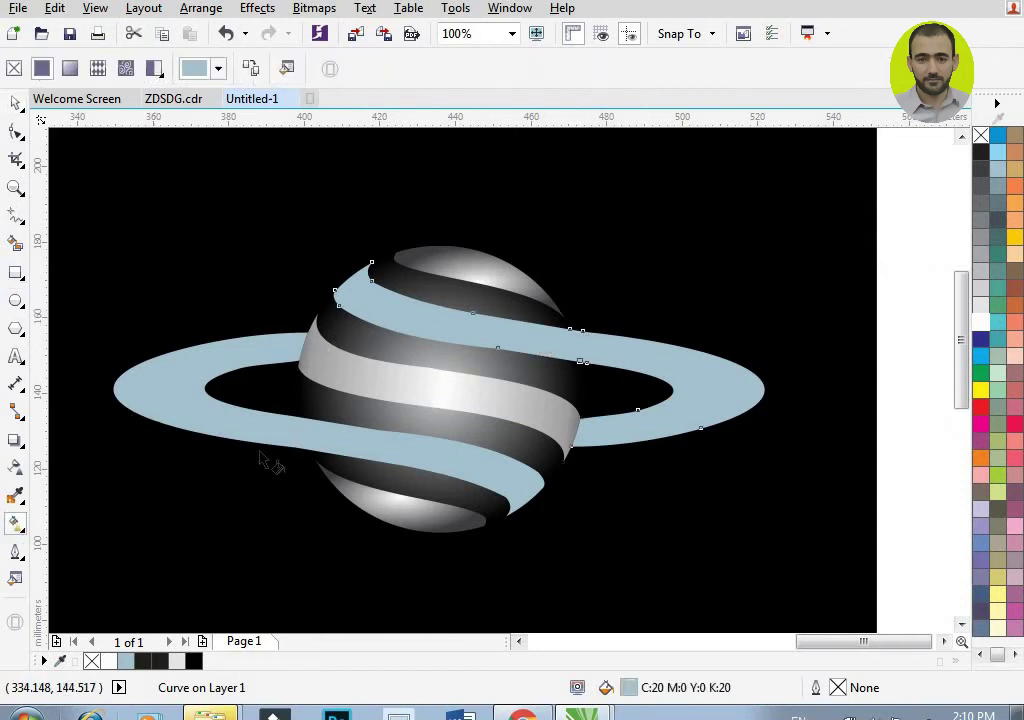
left_click(249, 69)
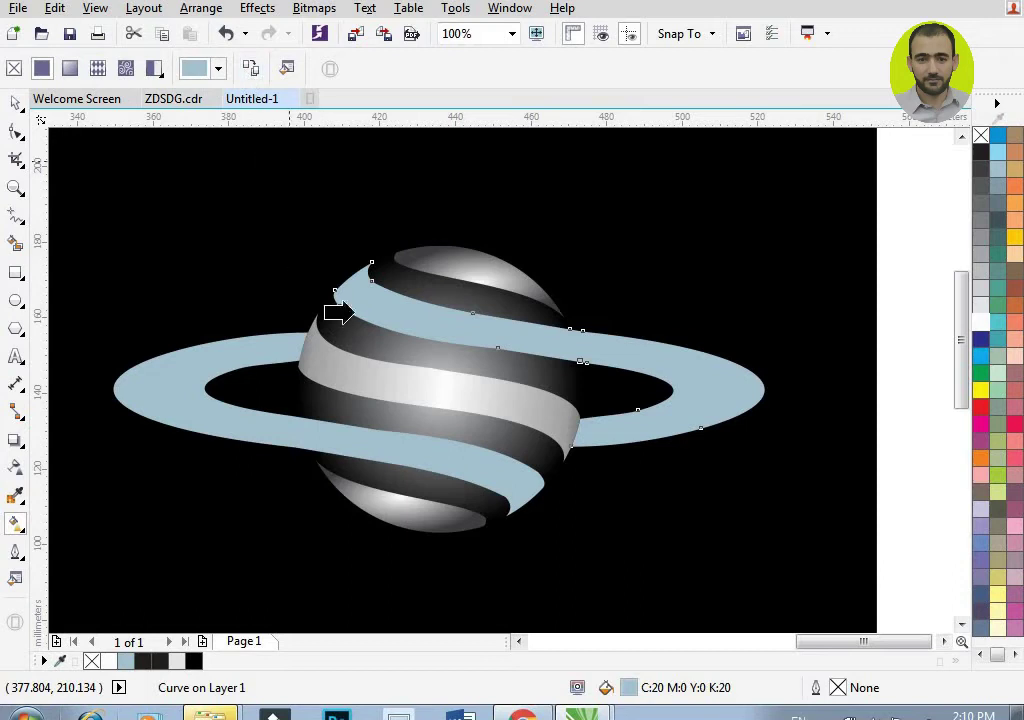
left_click(400, 382)
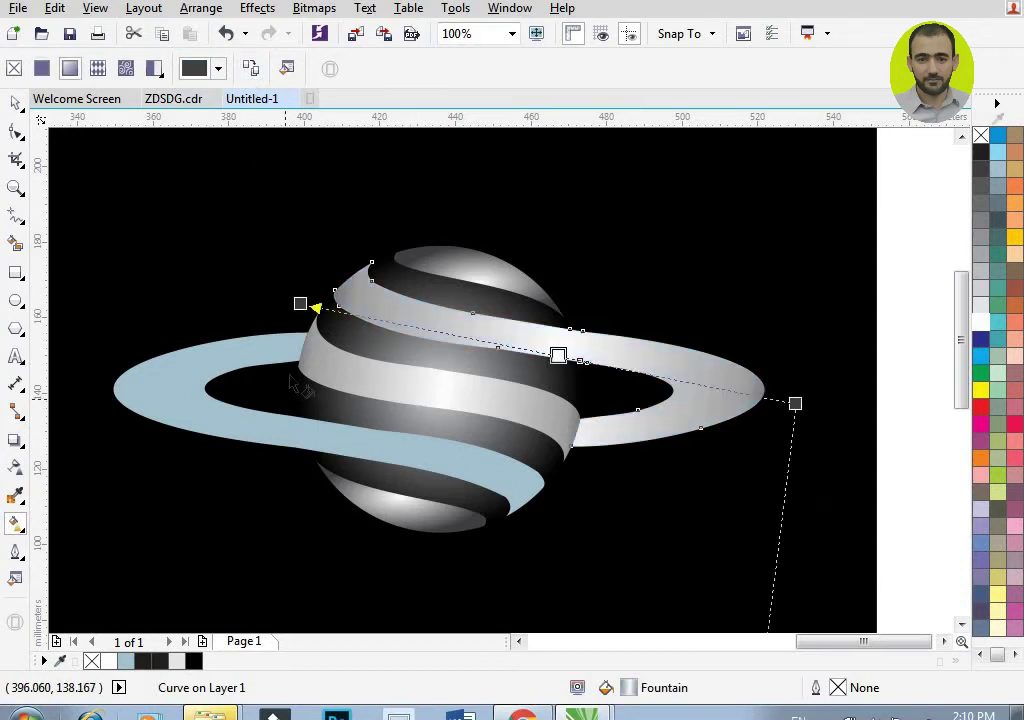
left_click(299, 434)
left_click(252, 72)
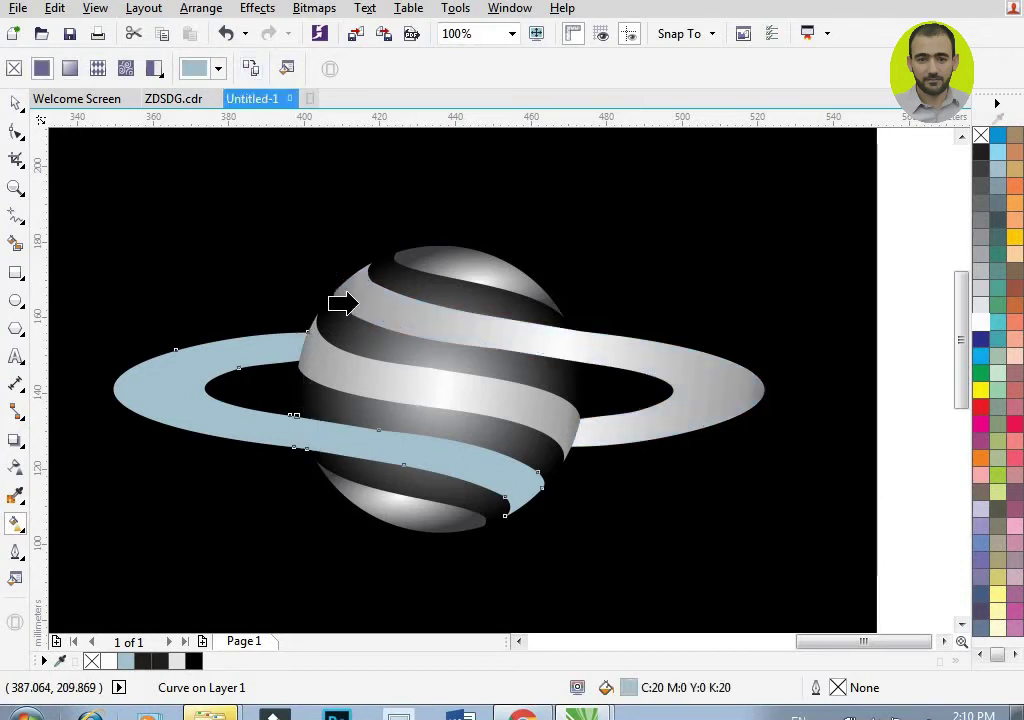
left_click(418, 393)
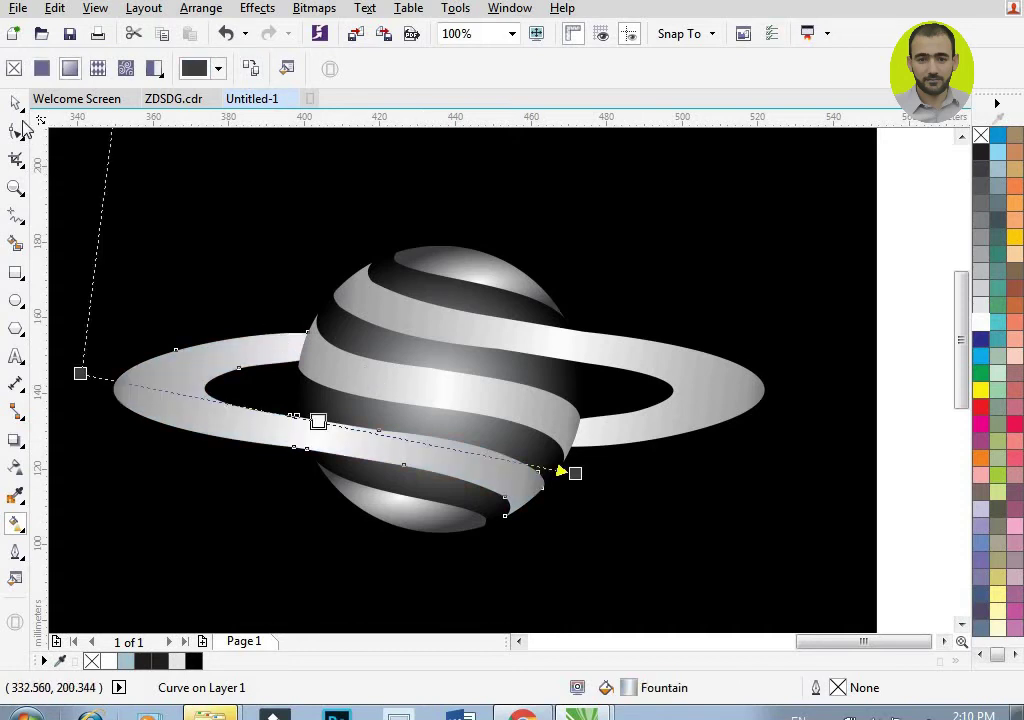
Step: Draw a closed four-sided shape about 9.6 by 8.3 mm over the ring's end beside the planet's middle stripe and fill it with K:100 black
left_click(16, 104)
left_click(15, 222)
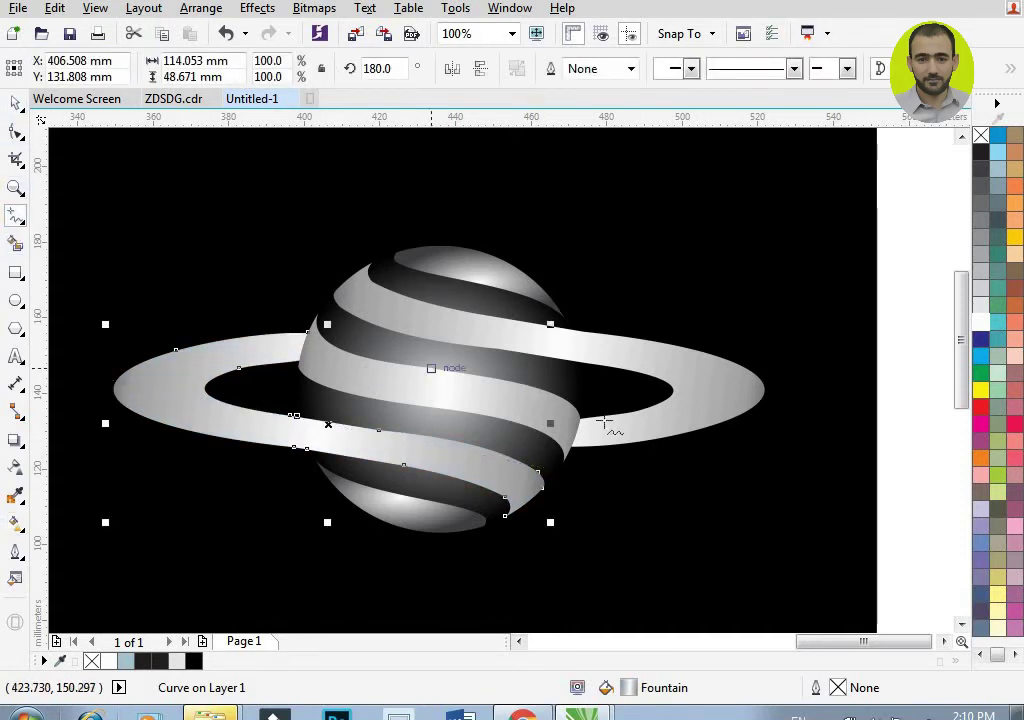
scroll(516, 423, "up", 3)
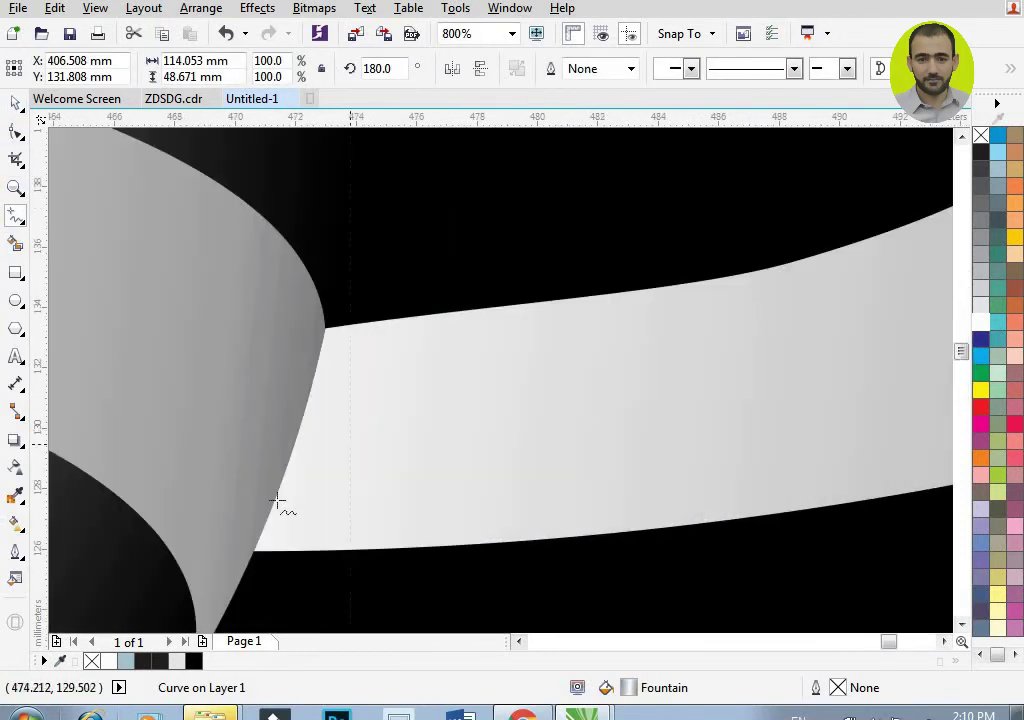
left_click(254, 551)
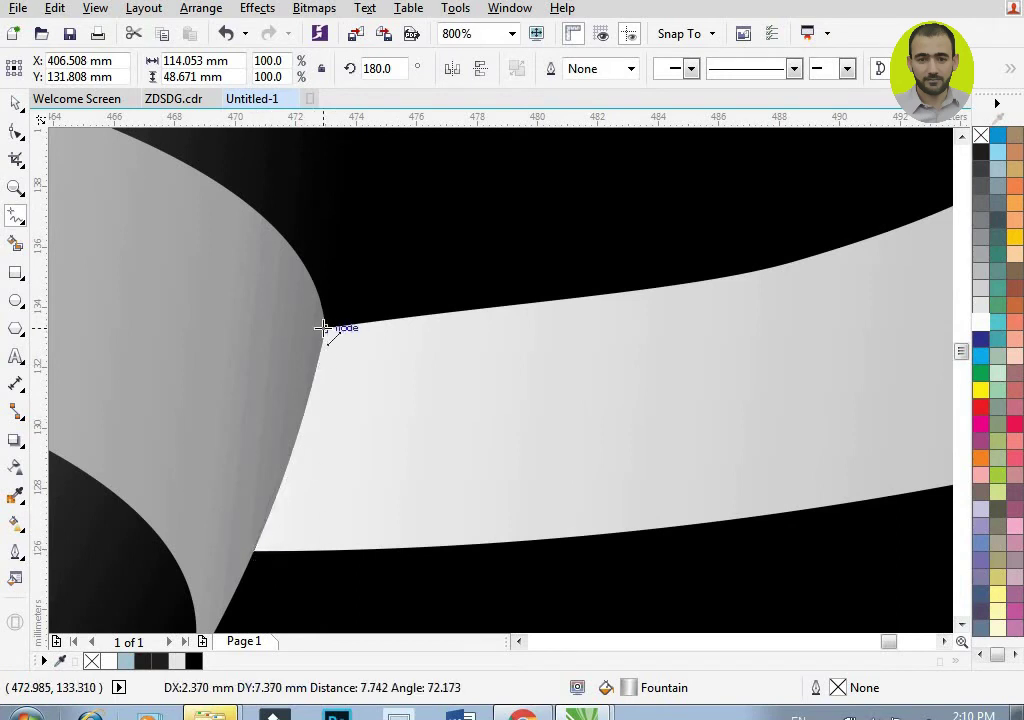
left_click(323, 328)
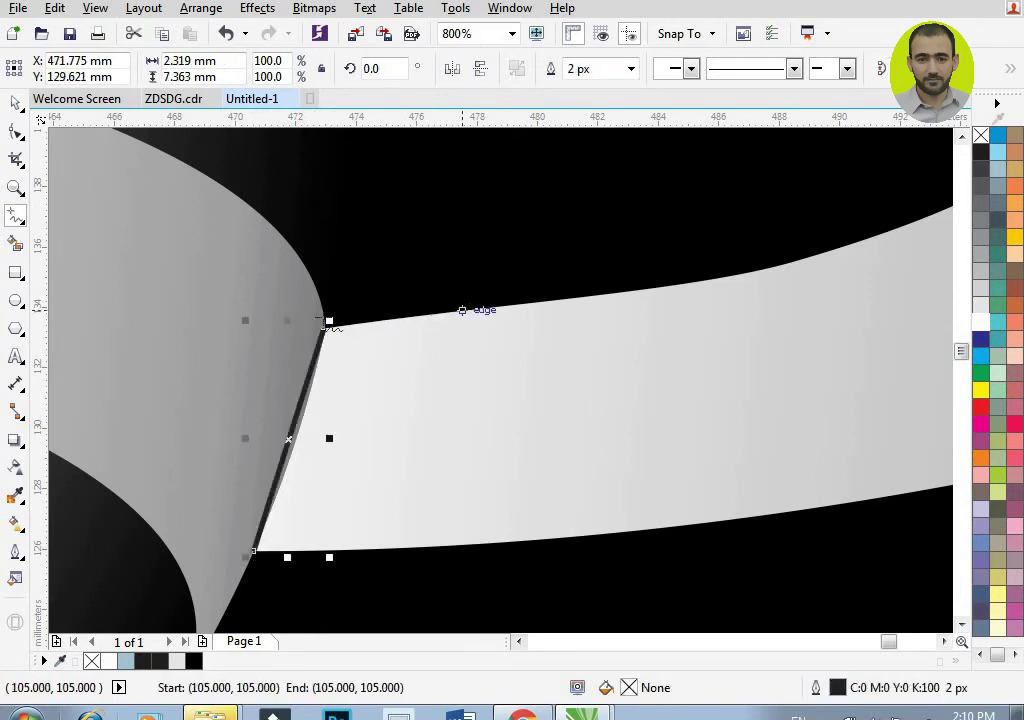
left_click(323, 328)
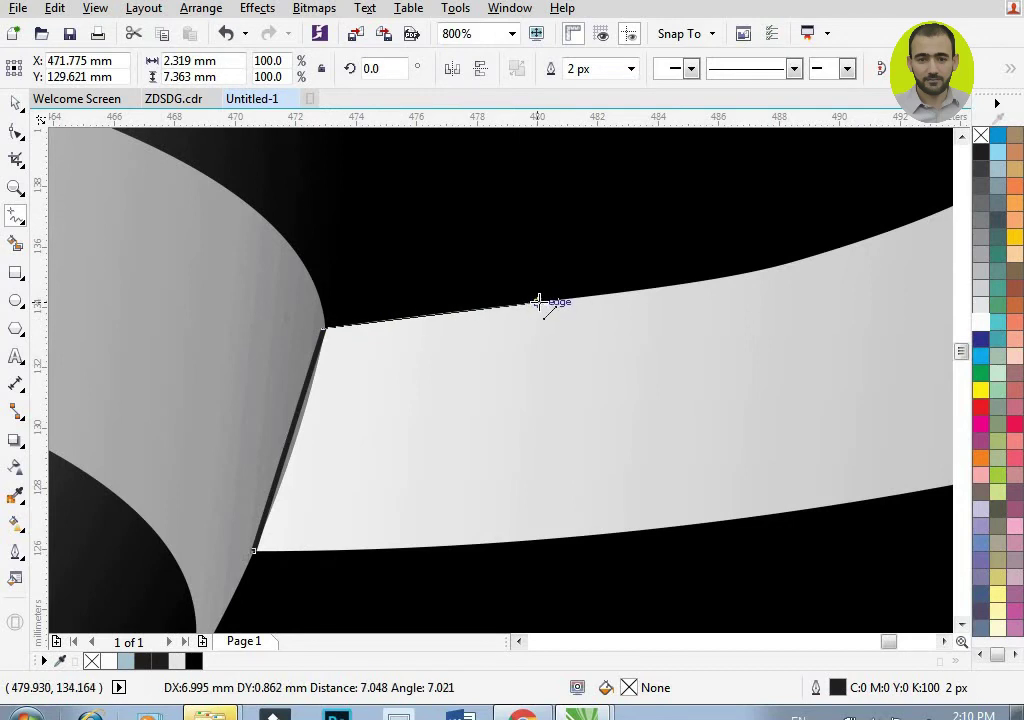
left_click(544, 300)
left_click(544, 300)
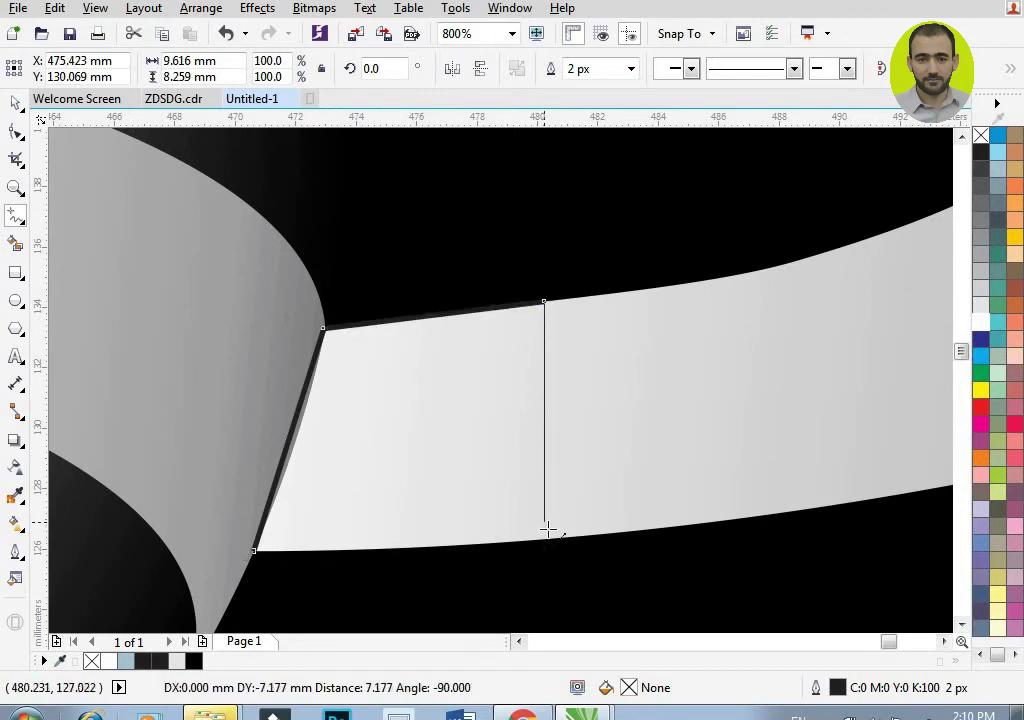
left_click(544, 540)
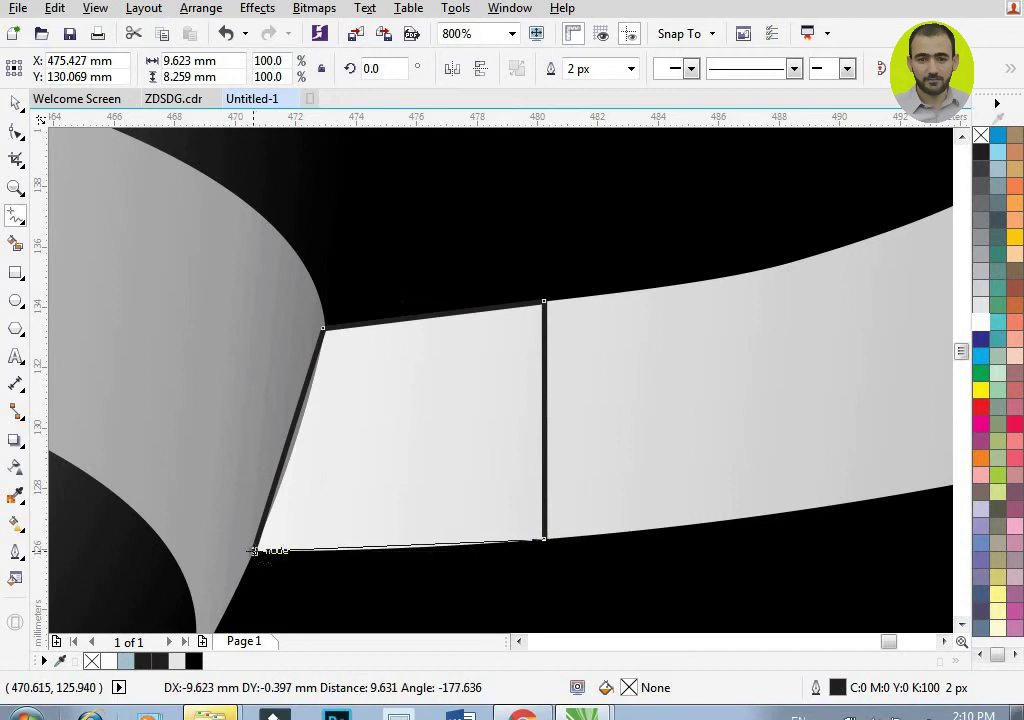
left_click(255, 551)
left_click(15, 108)
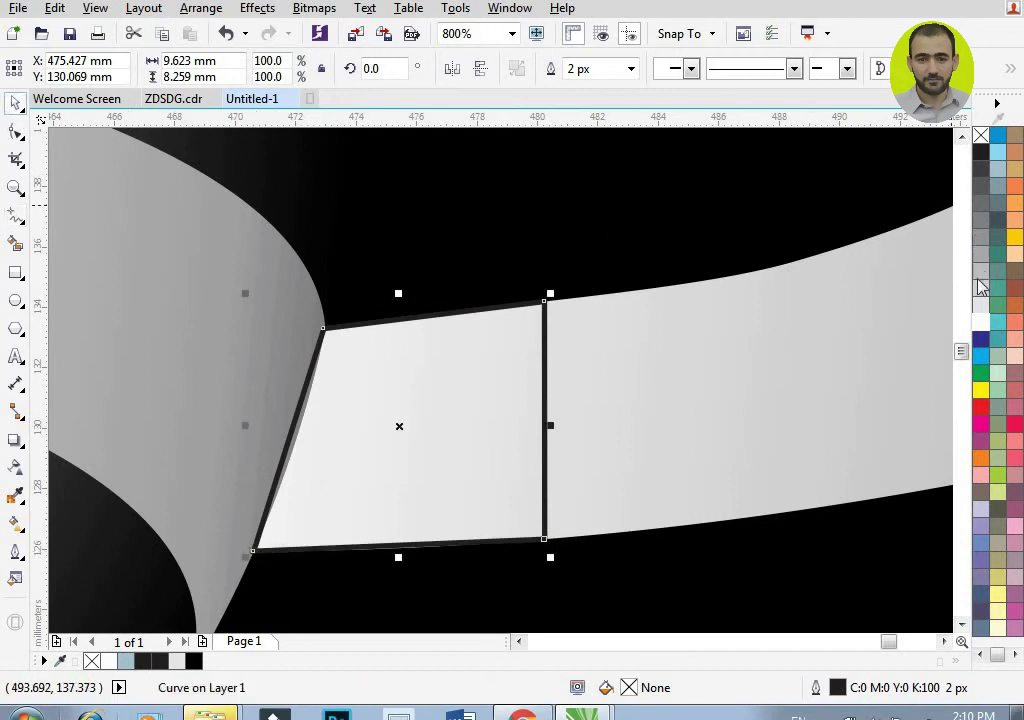
left_click(980, 150)
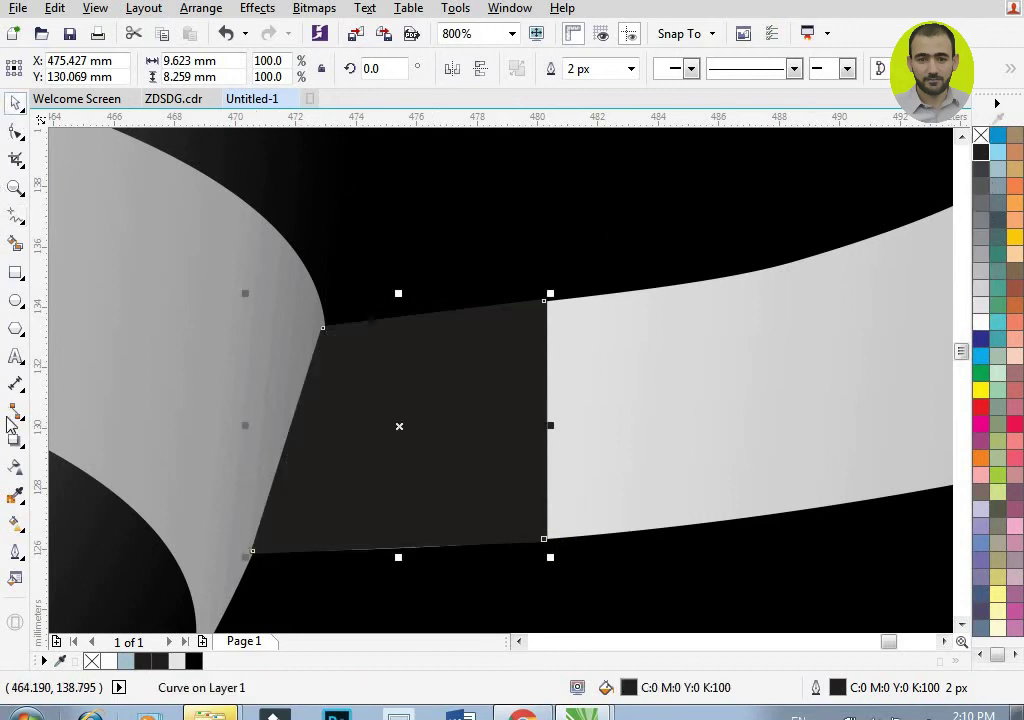
Step: Apply a linear fountain transparency to the black ring-end shape, from 0 beside the planet to 100 along the ring, angled at 10.0°
left_click(15, 522)
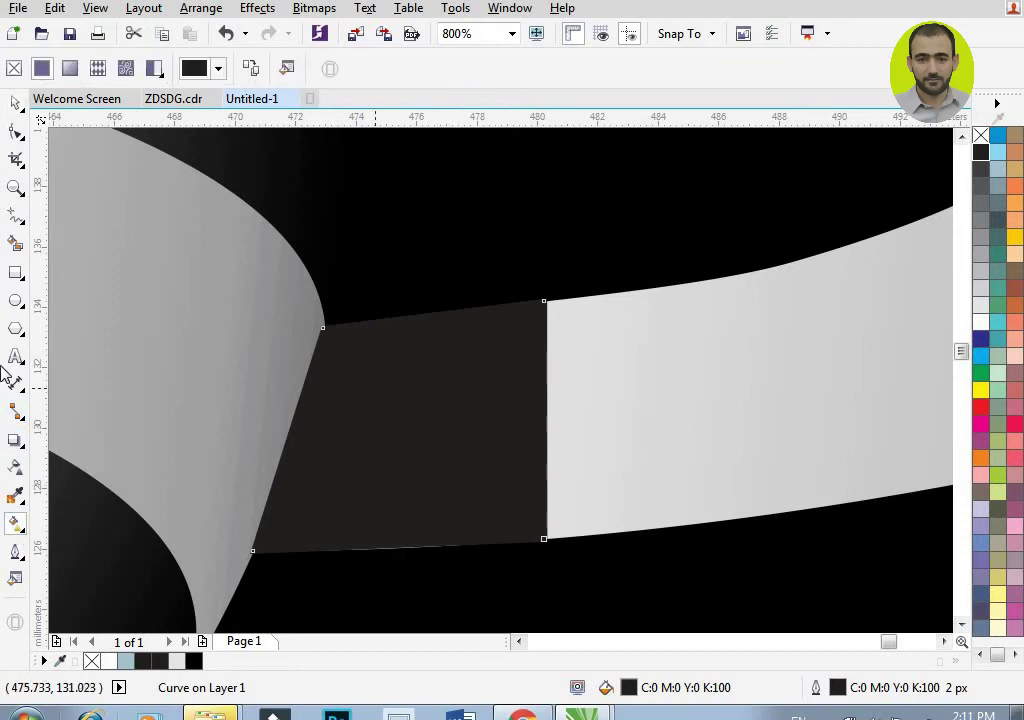
left_click(15, 103)
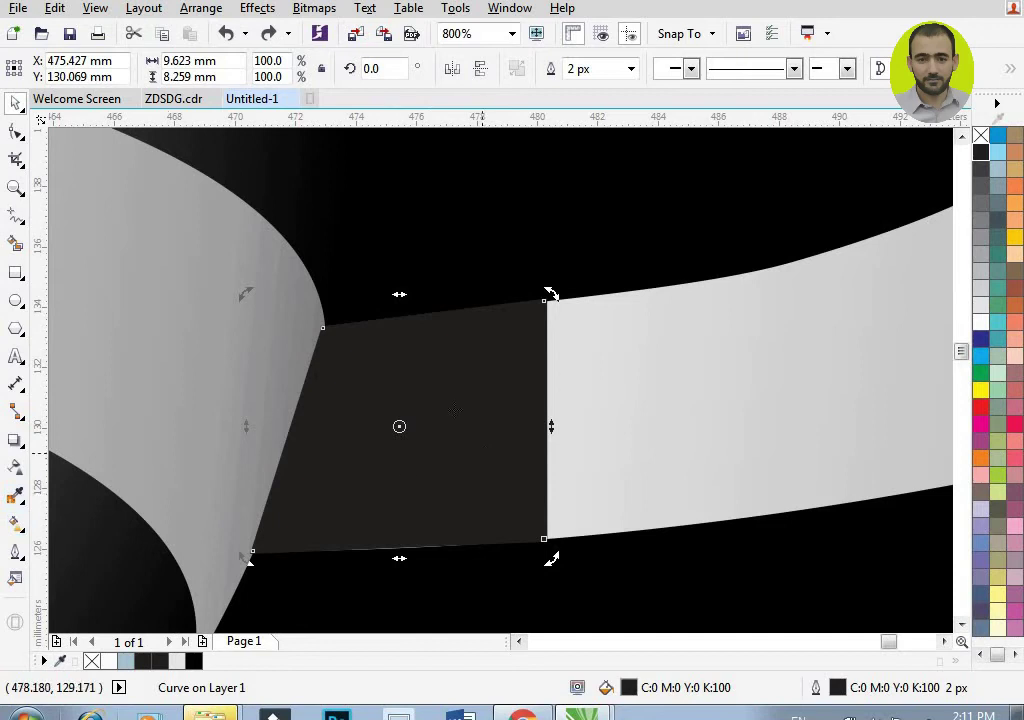
left_click(467, 366)
left_click(15, 466)
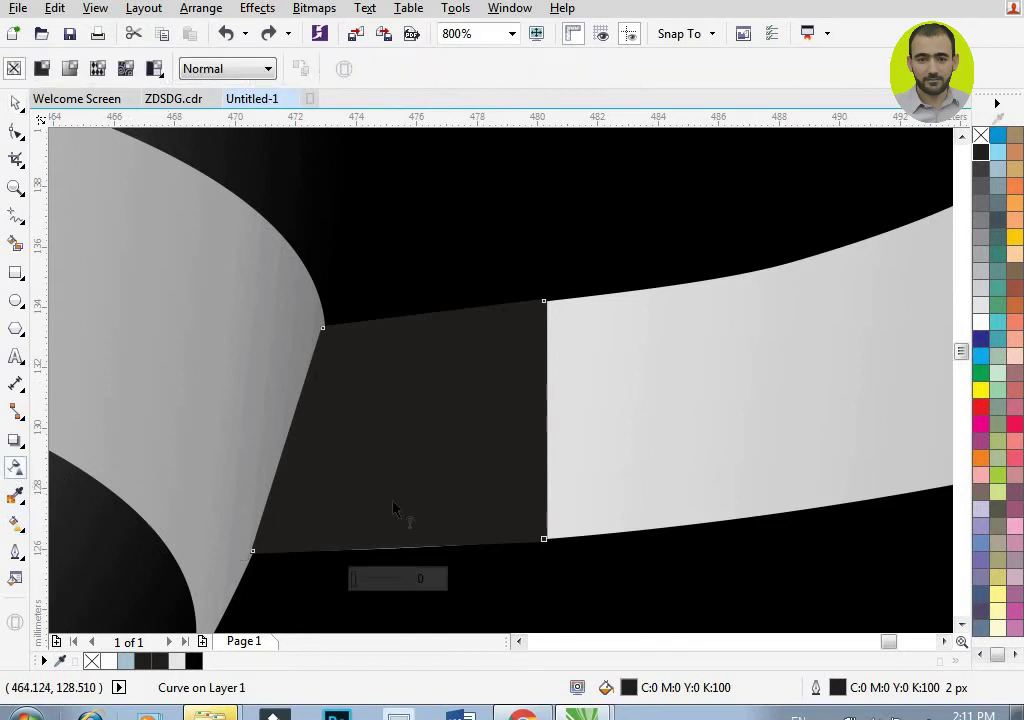
left_click_drag(432, 420, 507, 417)
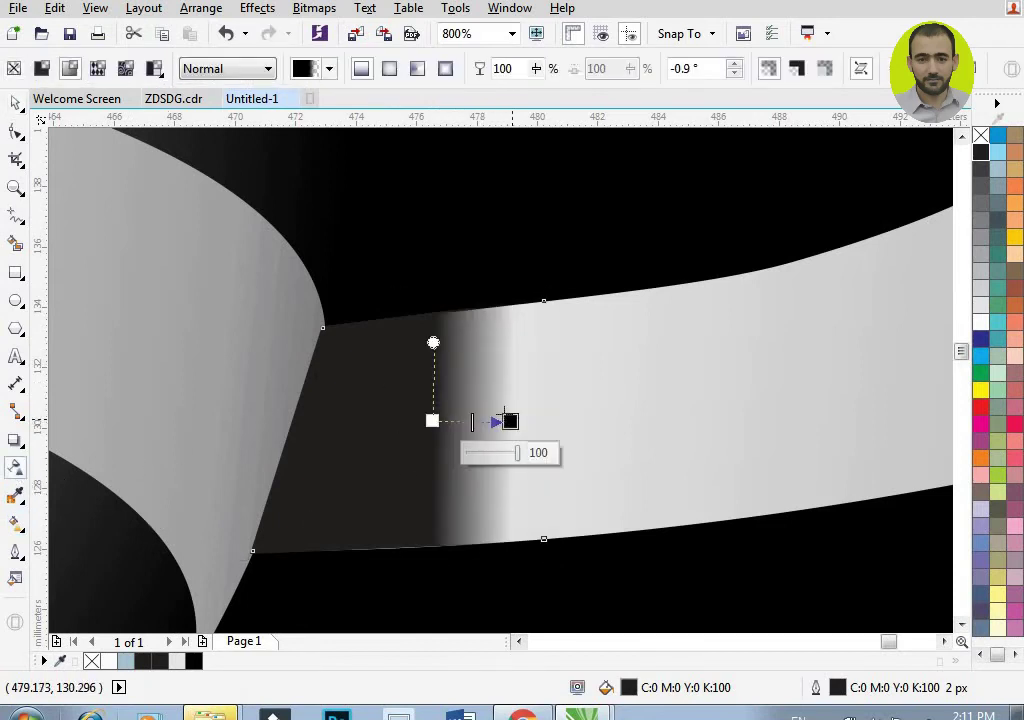
left_click_drag(432, 420, 381, 429)
mouse_move(509, 422)
left_mouse_down()
mouse_move(350, 425)
mouse_move(508, 415)
left_mouse_up()
left_click_drag(370, 428, 323, 443)
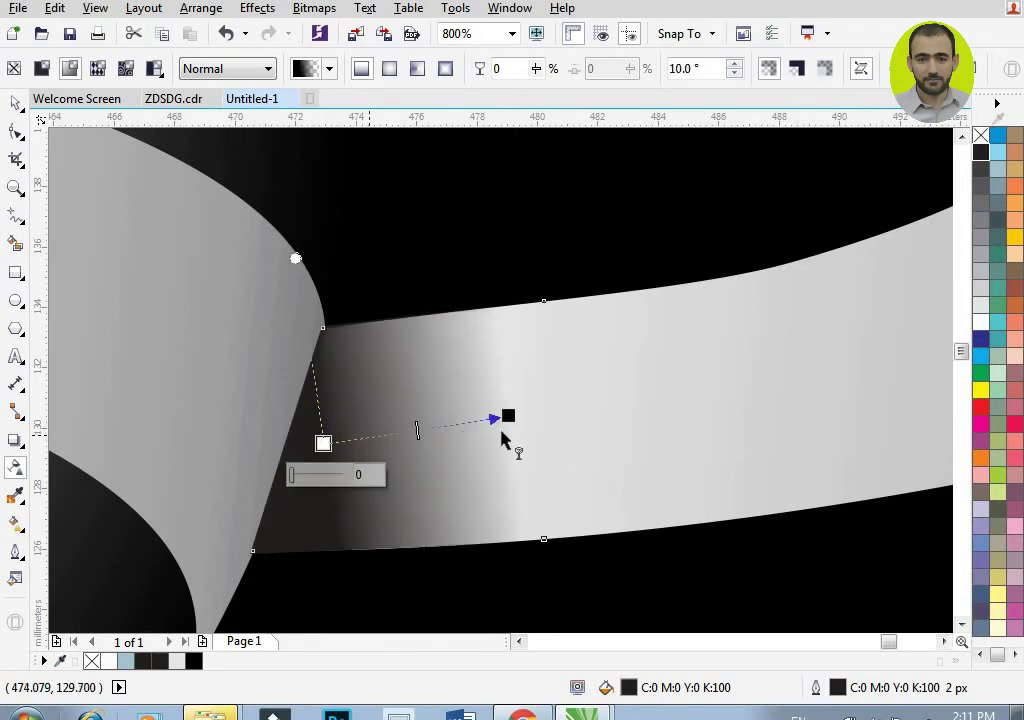
Step: Refine the shadow's transparency gradient to an angle of about -2.6°, skewing it parallel to the planet's slanted edge
left_click_drag(509, 416, 509, 452)
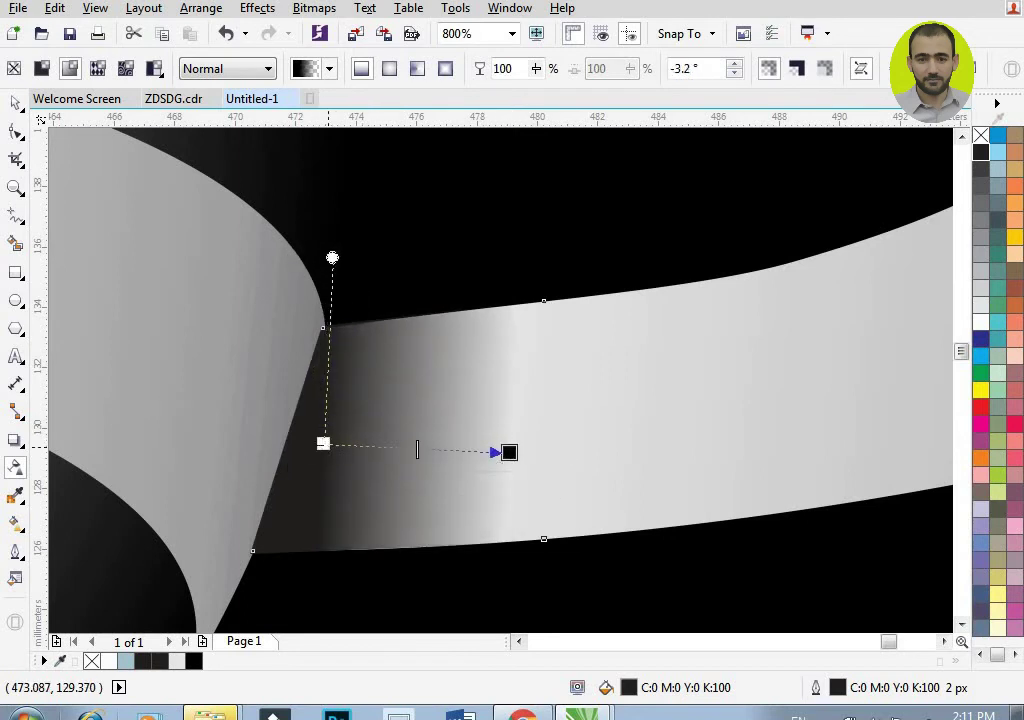
left_click_drag(323, 444, 314, 445)
left_click_drag(508, 453, 506, 465)
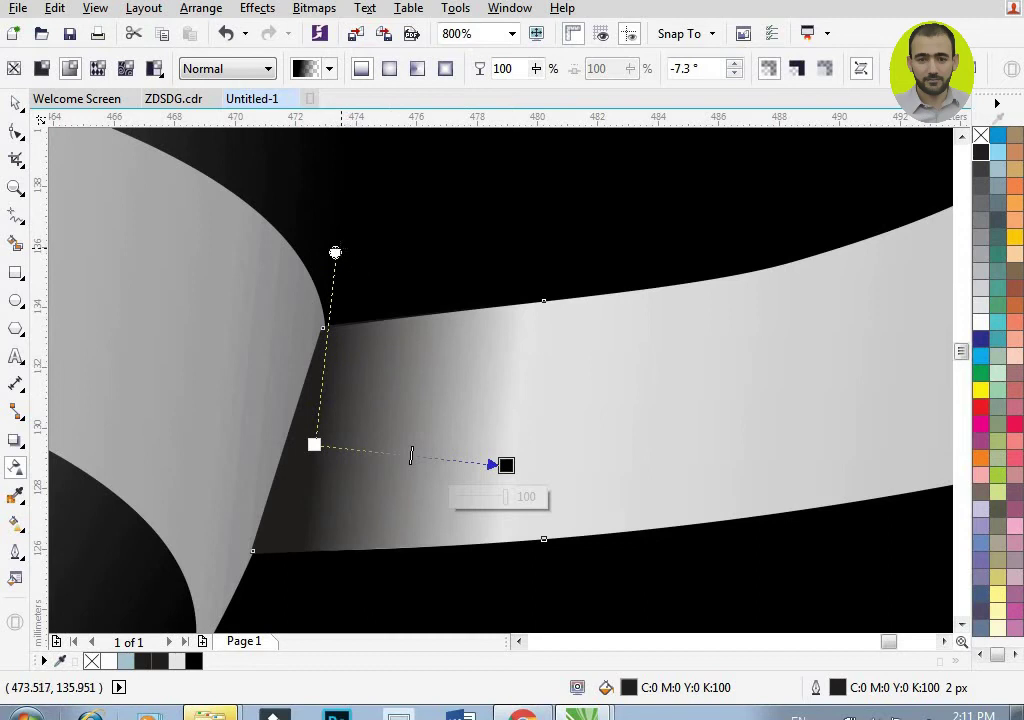
left_click_drag(335, 253, 365, 259)
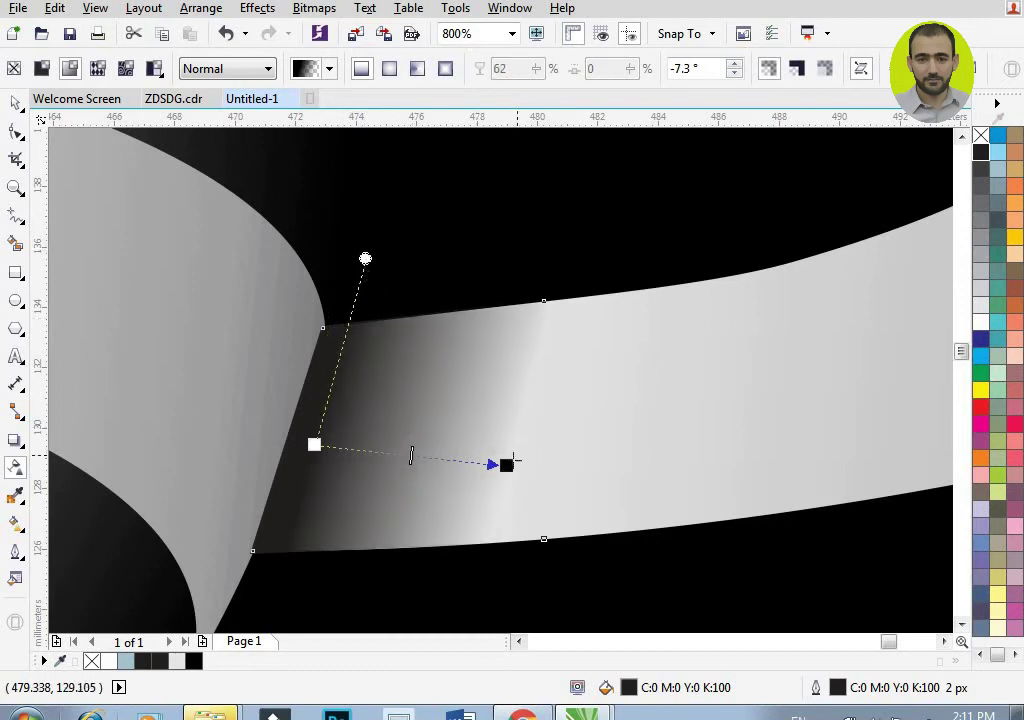
left_click_drag(506, 465, 524, 438)
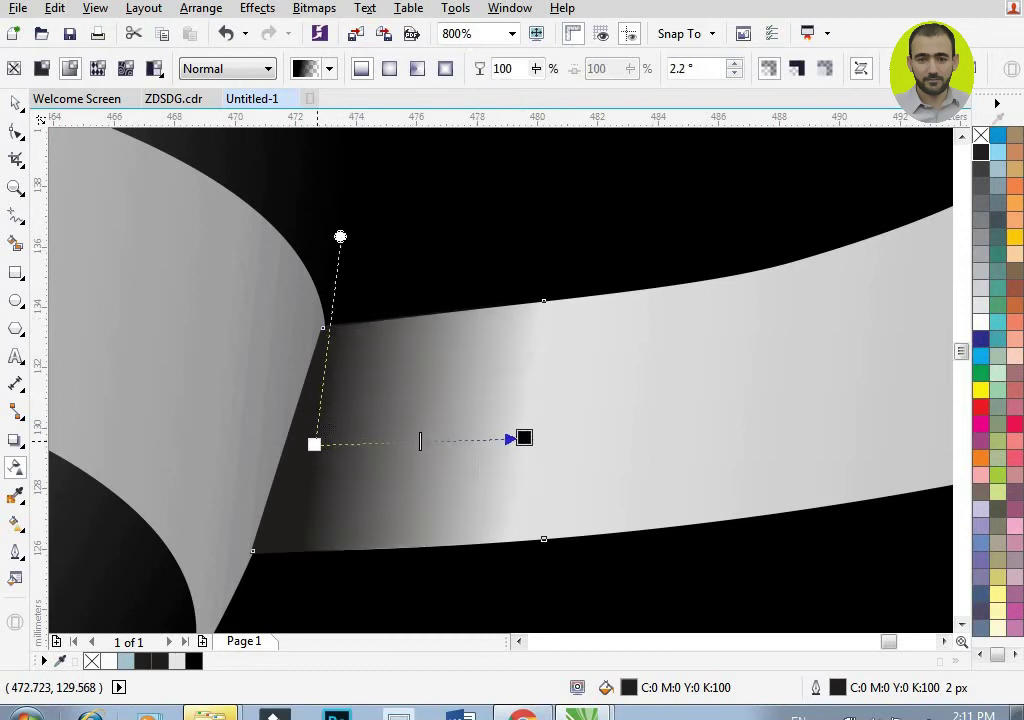
left_click_drag(314, 443, 319, 427)
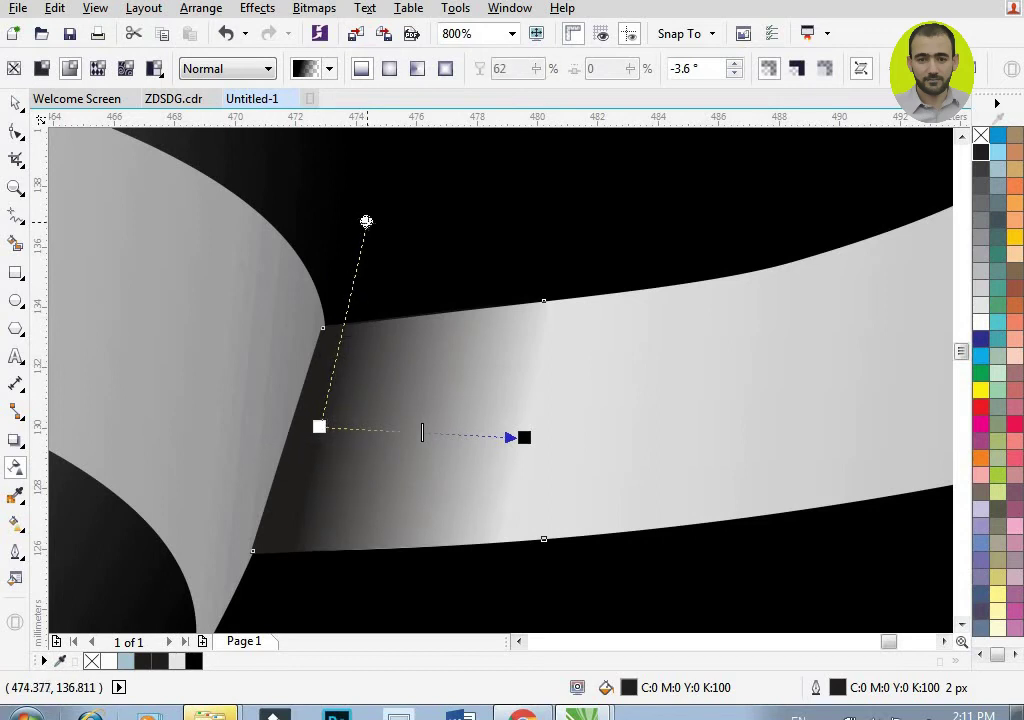
left_click_drag(522, 436, 528, 430)
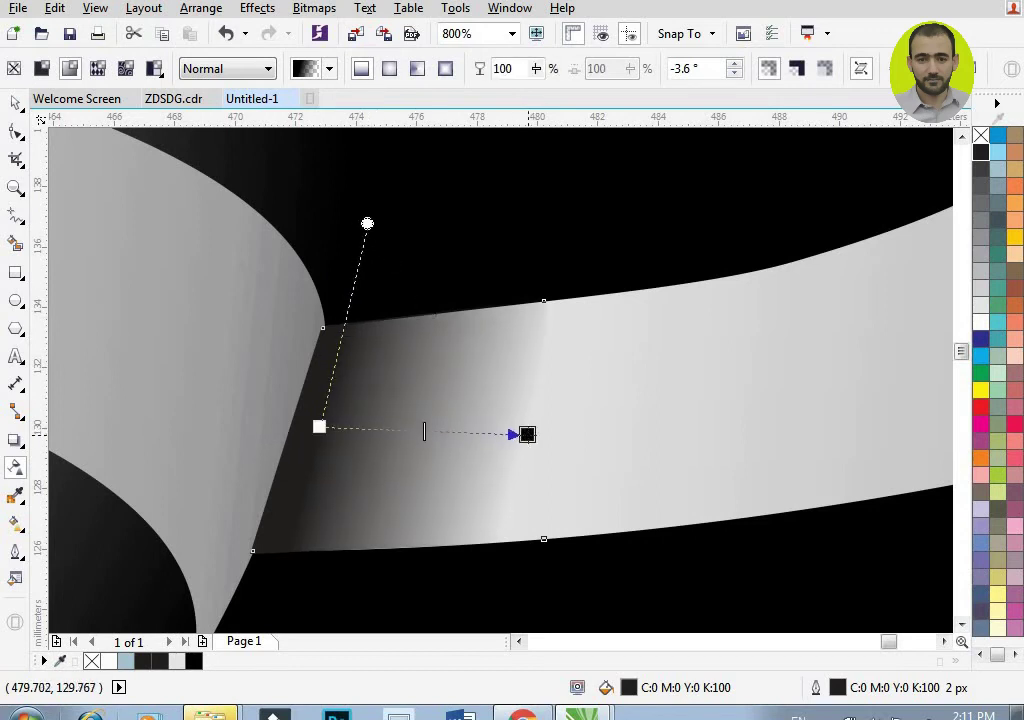
scroll(414, 466, "down", 5)
scroll(413, 448, "up", 2)
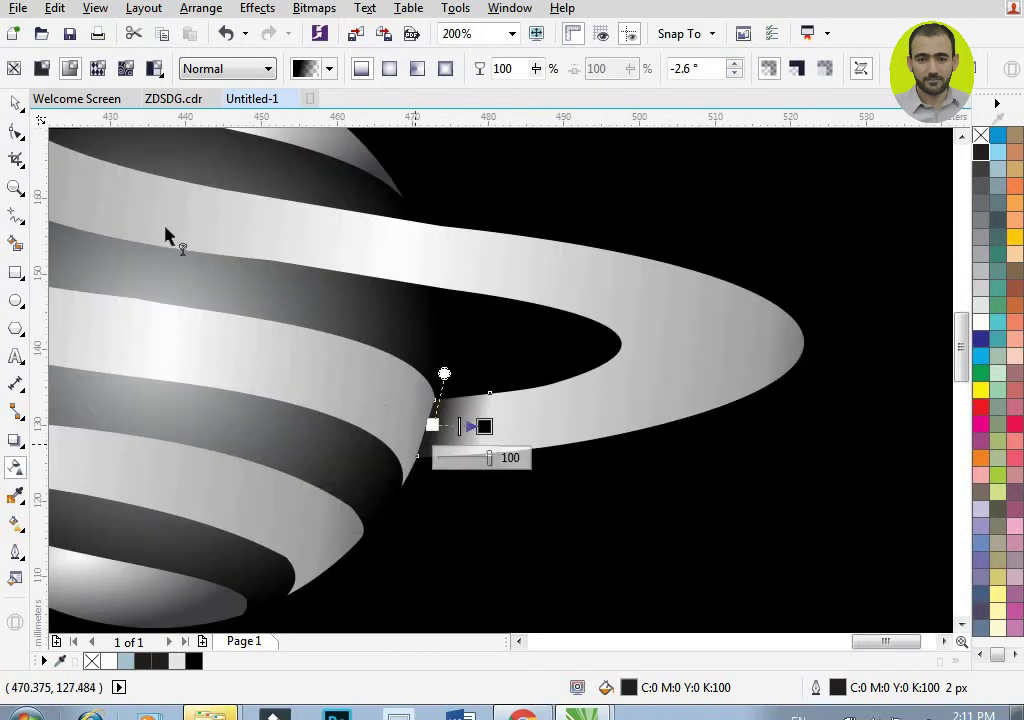
Step: Place a copy of the shadow shape on the ring's upper-left end beside the planet, centred at about X 393.1, Y 152.0 mm
left_click(15, 103)
scroll(580, 418, "down", 1)
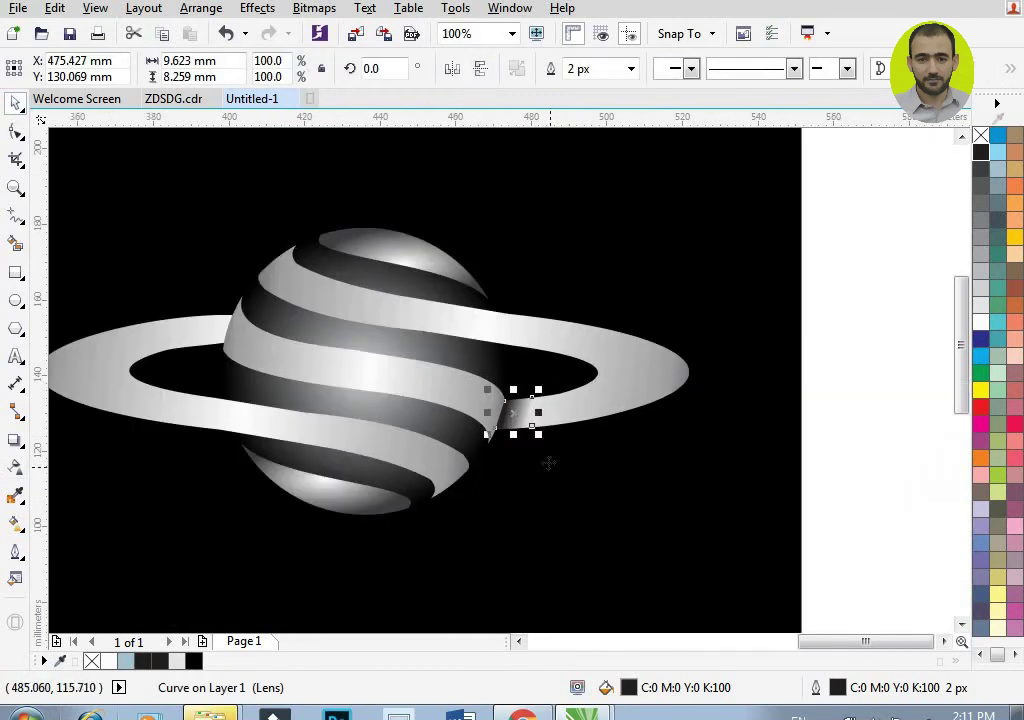
left_click(529, 424)
left_click(516, 418)
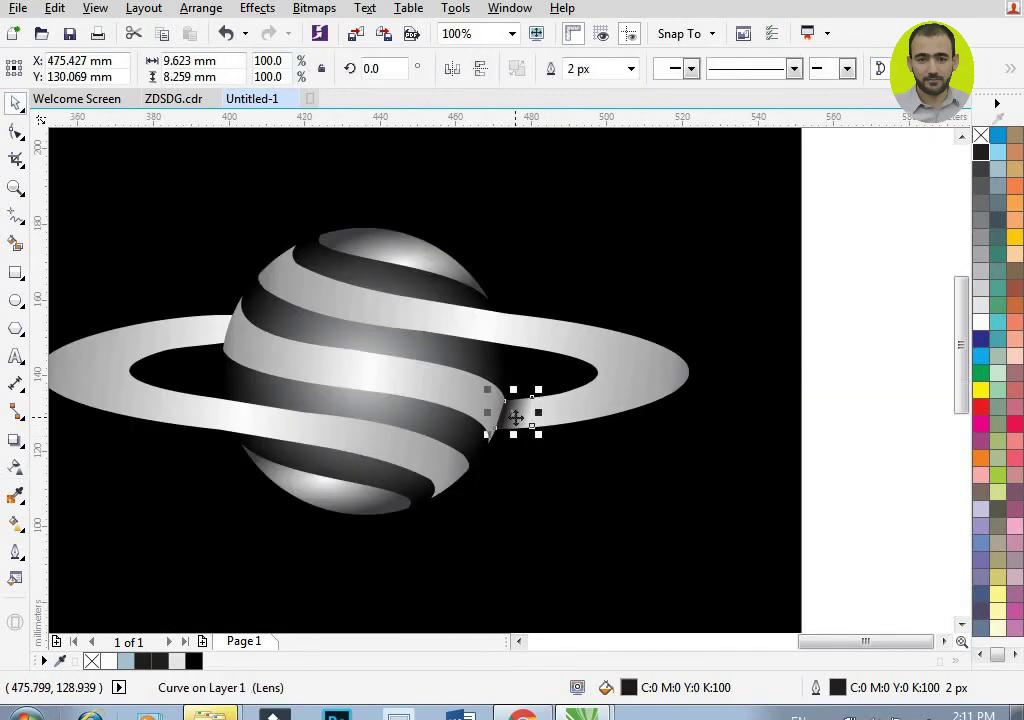
left_click_drag(516, 418, 203, 331)
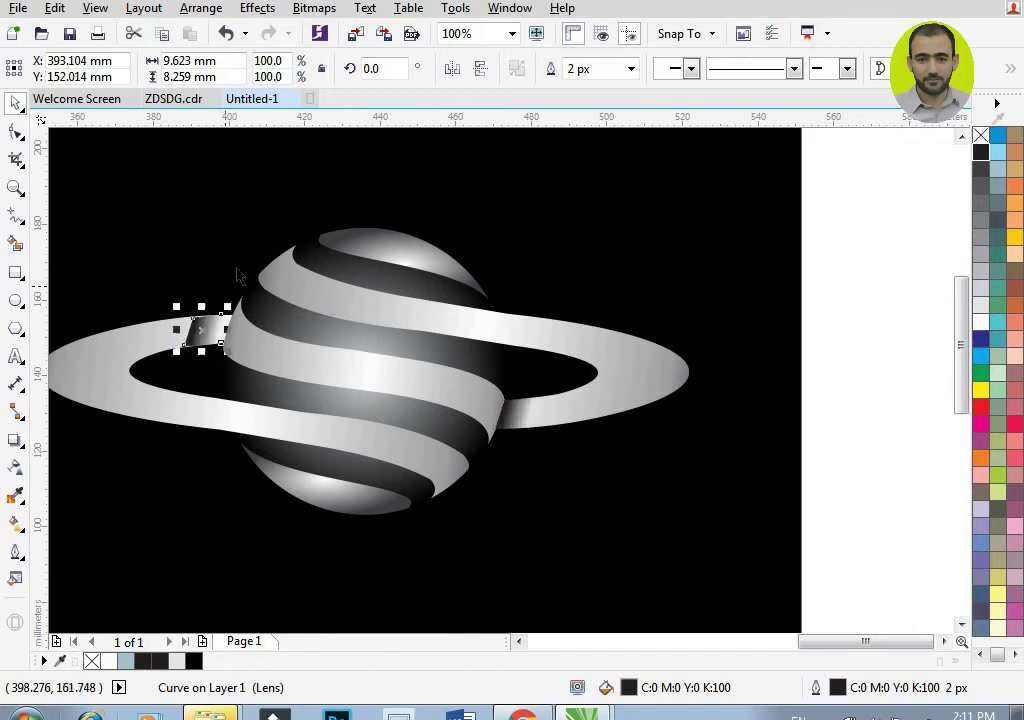
Step: Mirror the copied shadow shape both vertically and horizontally so its dark side faces the planet
scroll(180, 345, "up", 2)
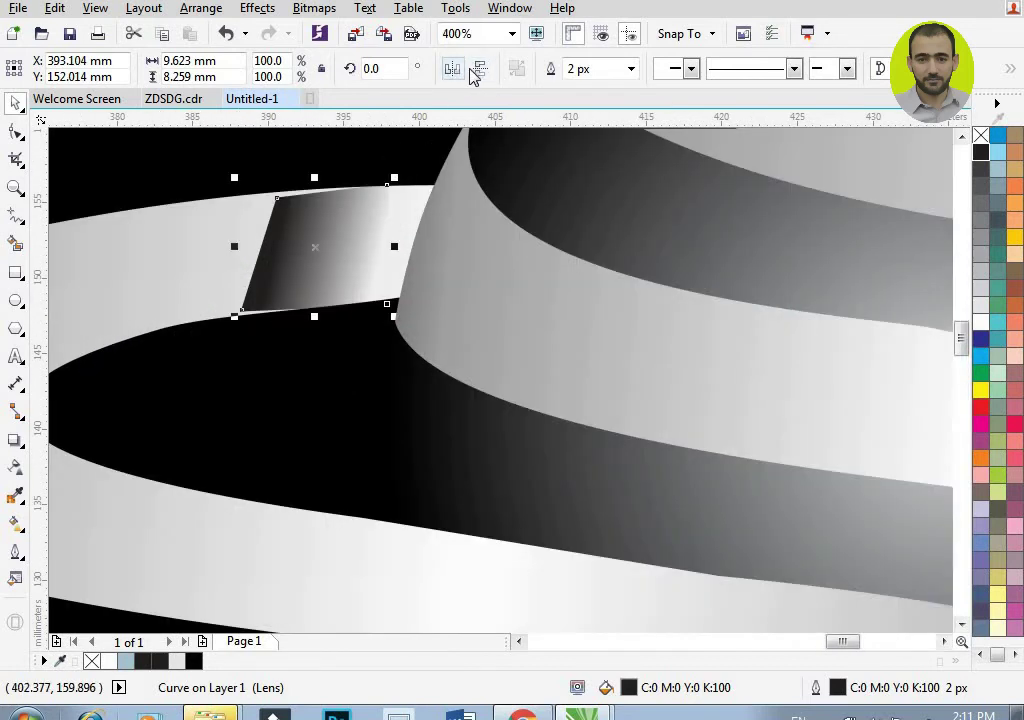
left_click(477, 72)
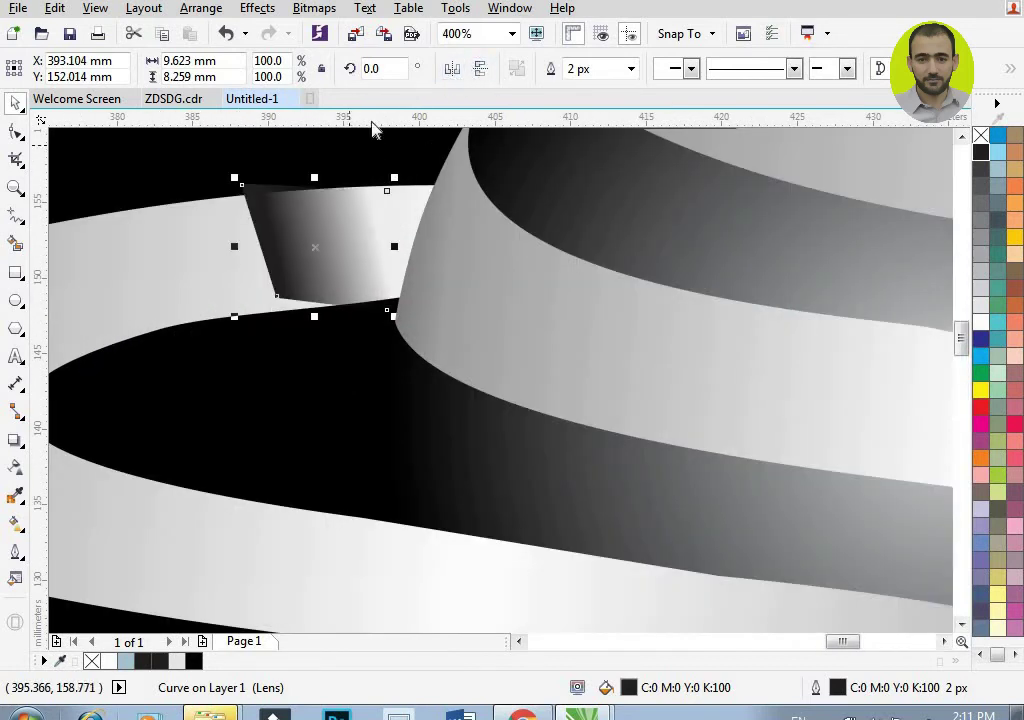
left_click(449, 72)
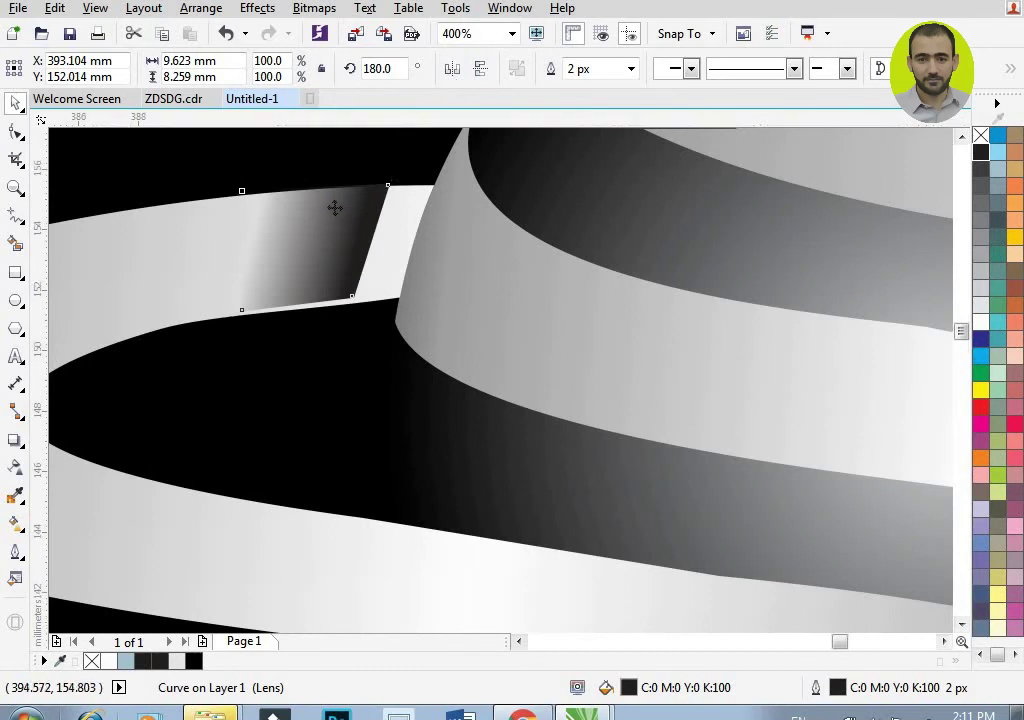
Step: Move the mirrored shadow against the planet's left edge, centred at about X 396.2, Y 152.0 mm, and deselect it
scroll(334, 206, "up", 1)
left_click_drag(328, 222, 423, 222)
scroll(500, 157, "up", 2)
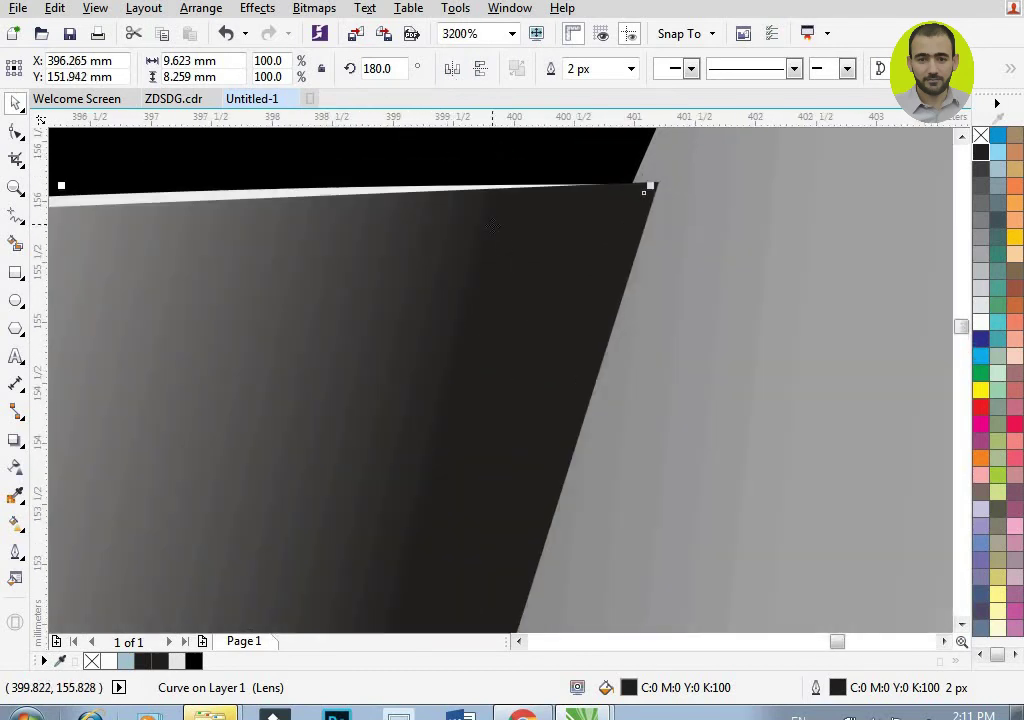
scroll(494, 200, "down", 4)
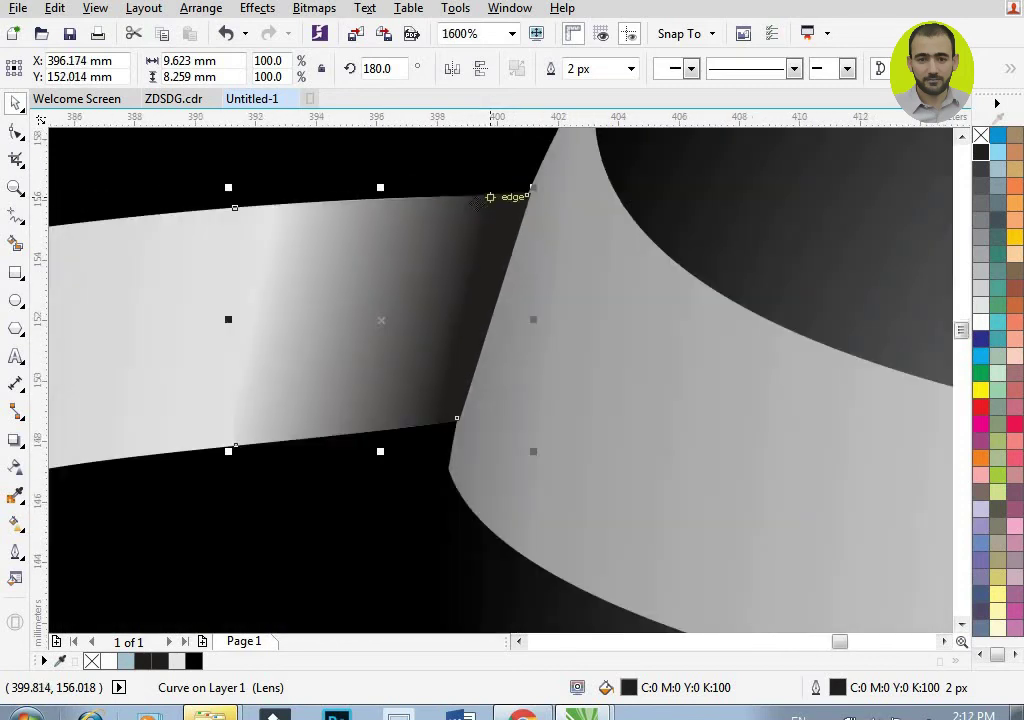
scroll(485, 201, "down", 1)
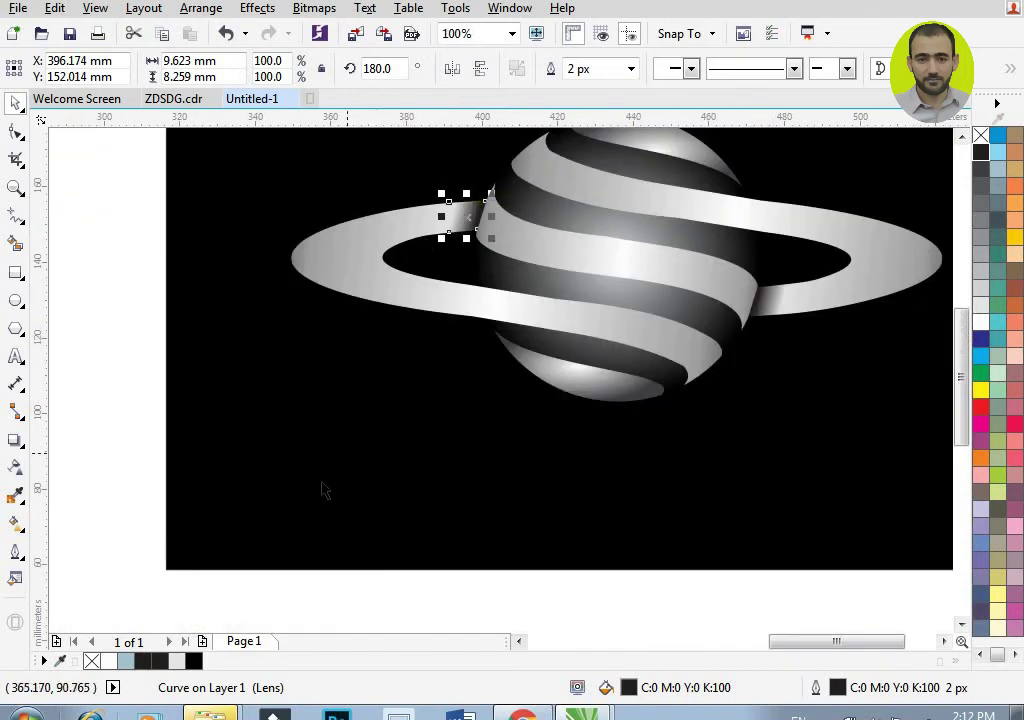
scroll(325, 480, "down", 1)
key("Escape")
scroll(520, 369, "up", 1)
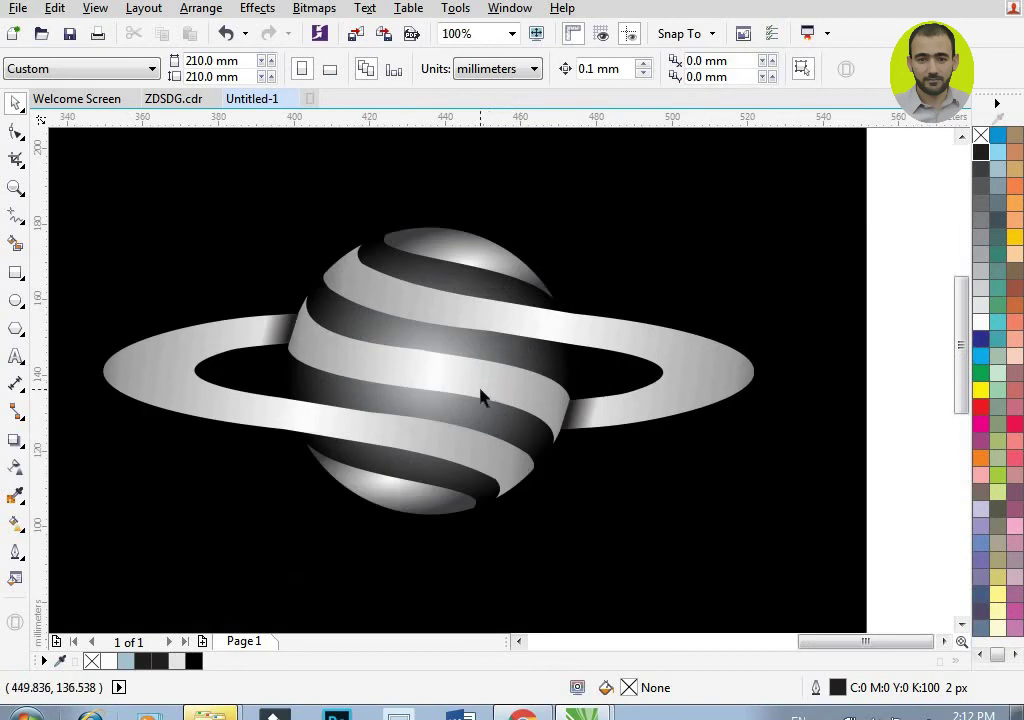